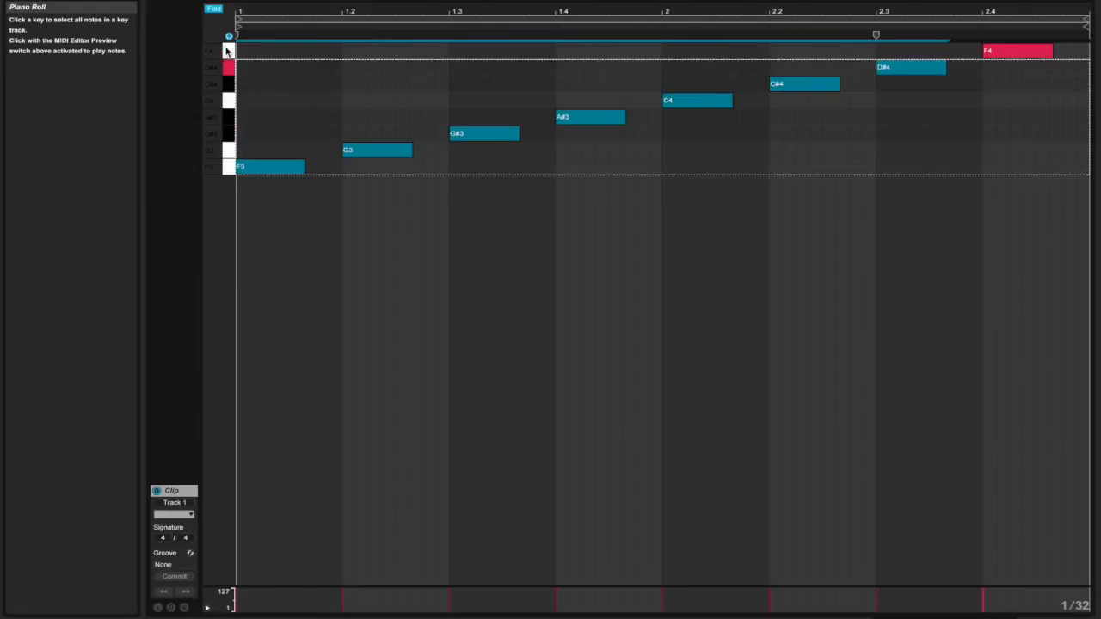
left_click(721, 174)
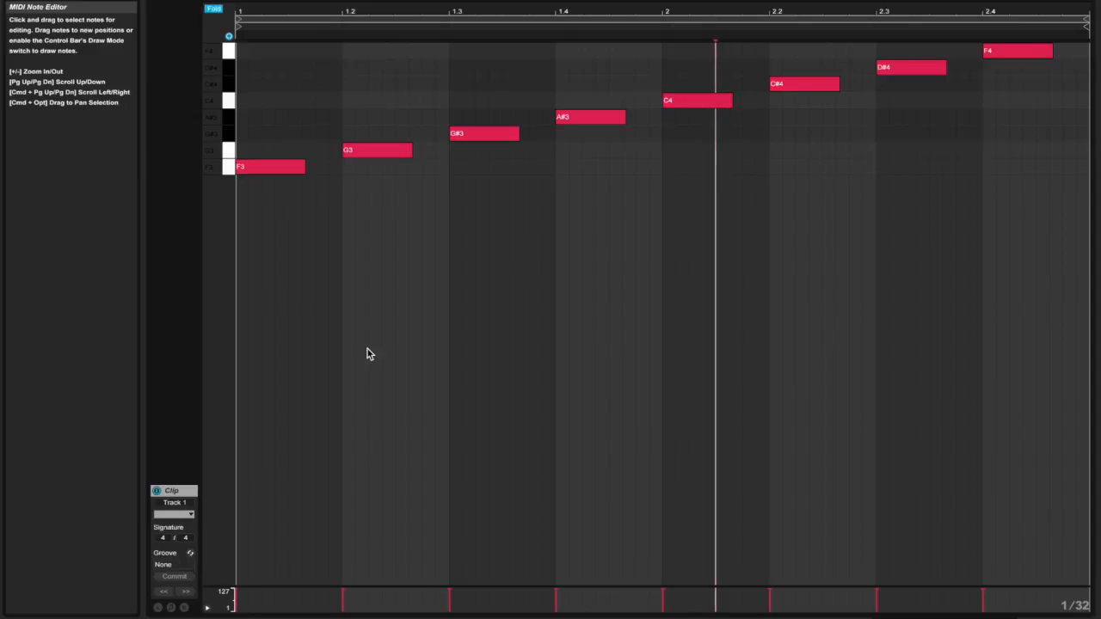
left_click(172, 606)
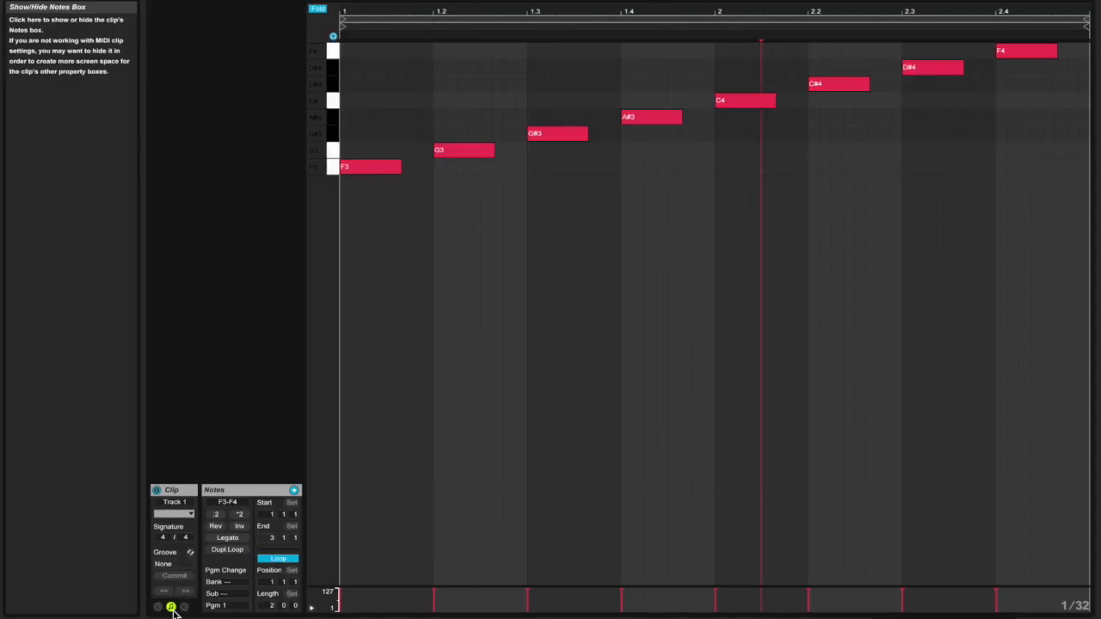
left_click(171, 606)
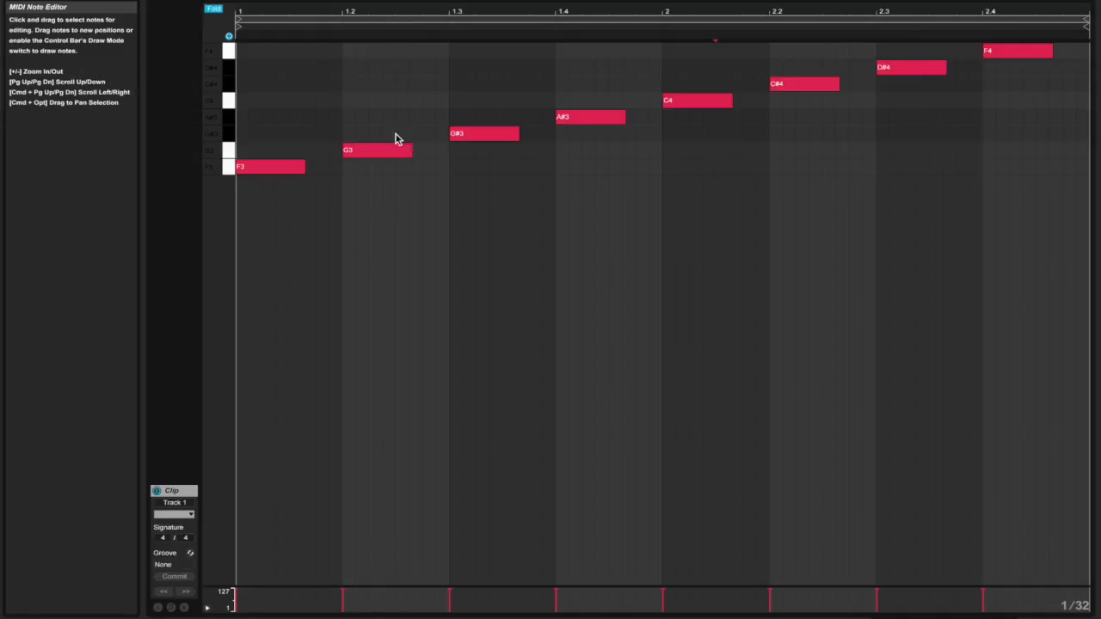
- Set the fixed grid to 4 Bars and shift all the scale notes four bars earlier, before the clip start
key("super+a")
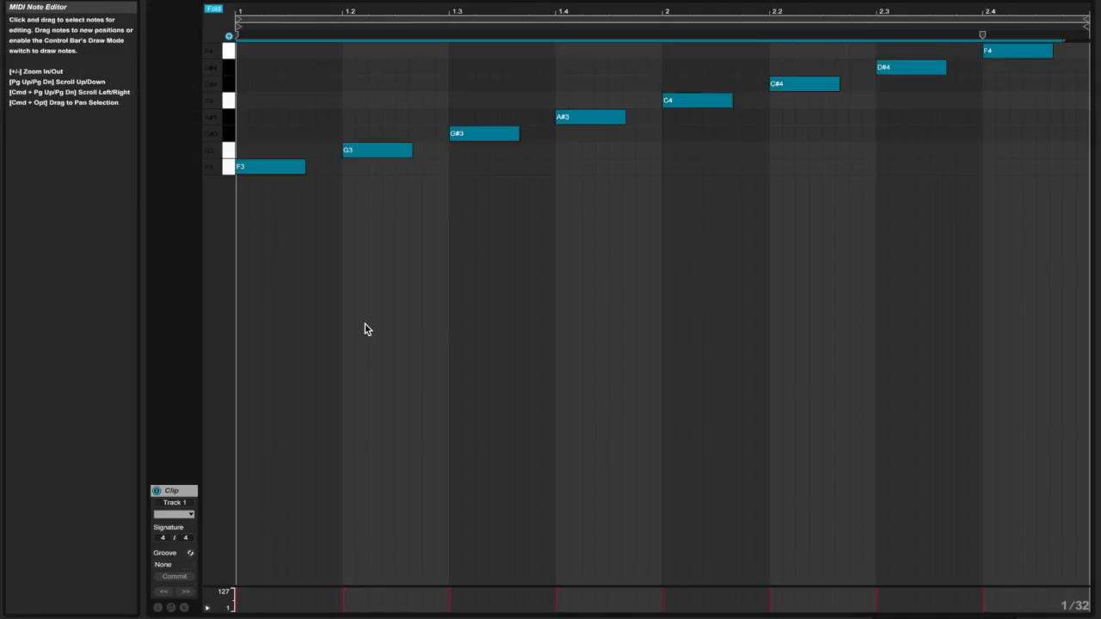
left_click(290, 215)
left_click_drag(290, 214, 1081, 42)
right_click(605, 183)
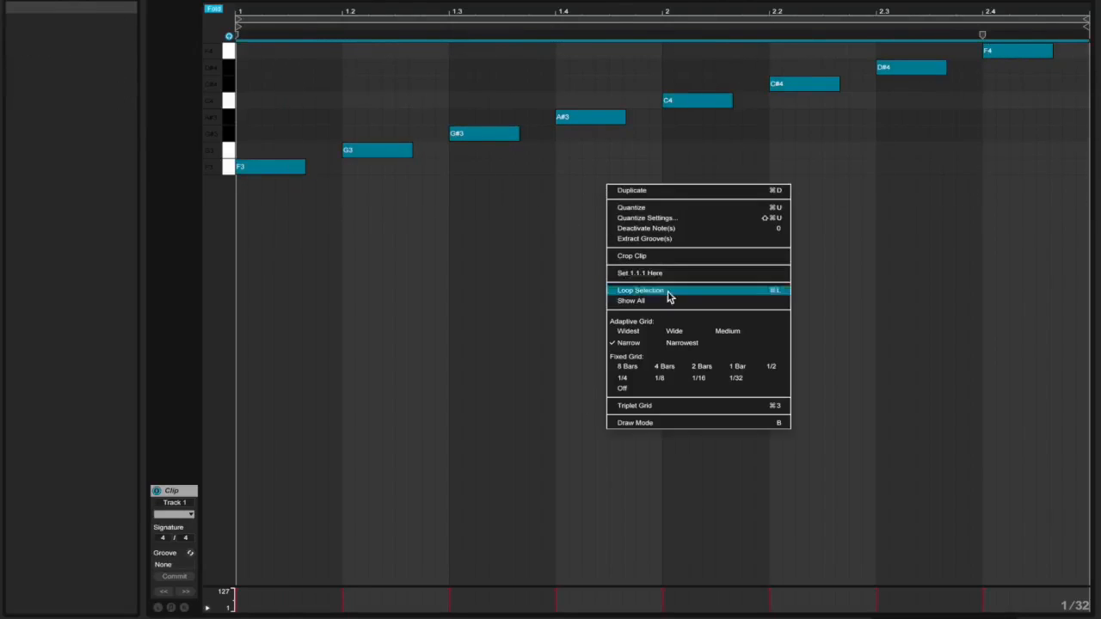
left_click(667, 368)
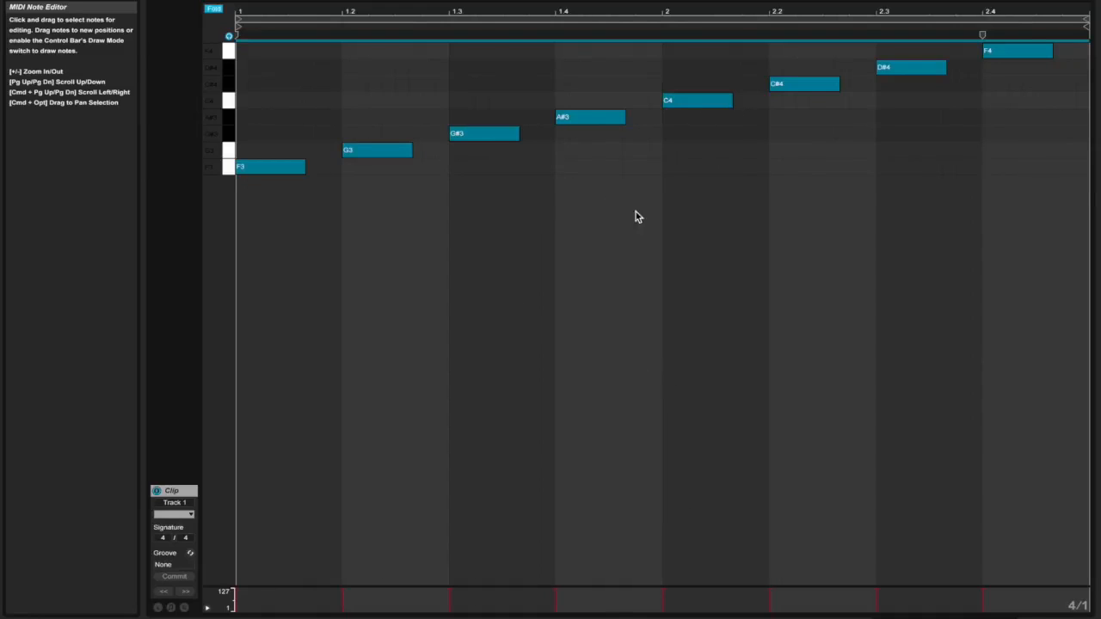
key("Left")
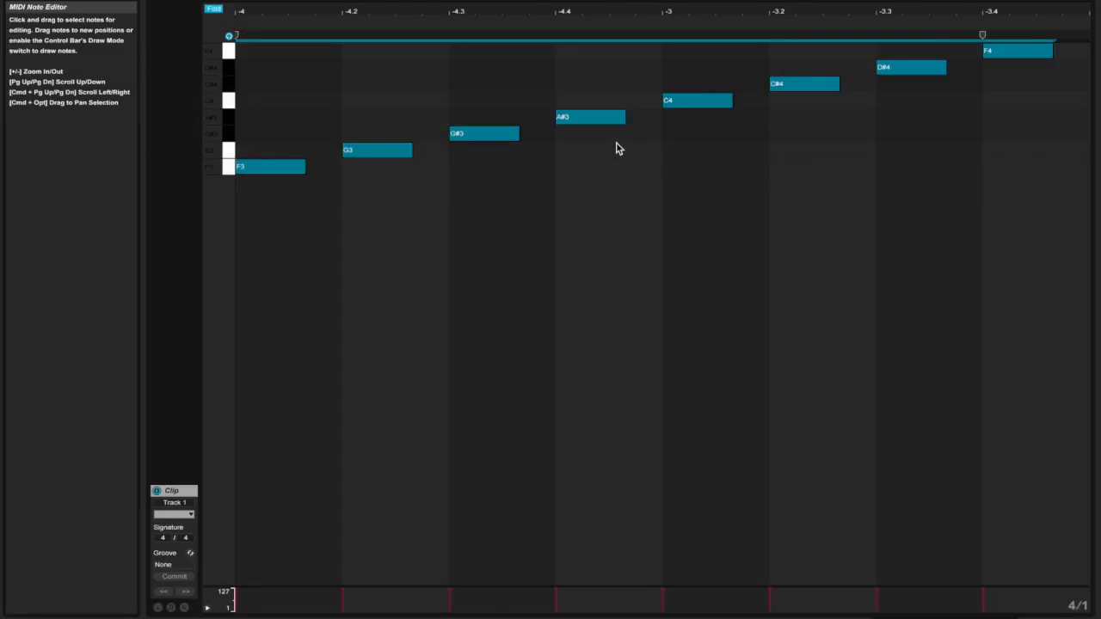
- Duplicate the scale notes with a small offset in time and transpose the copy down one octave, starting on F2
scroll(1004, 205, "right", 10)
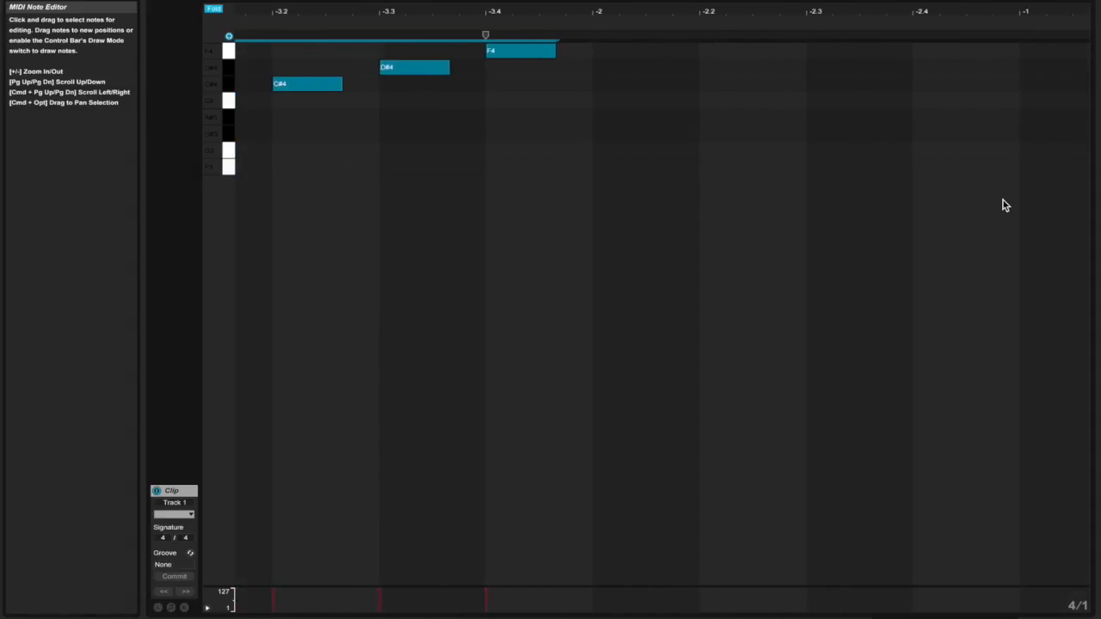
scroll(1004, 205, "right", 8)
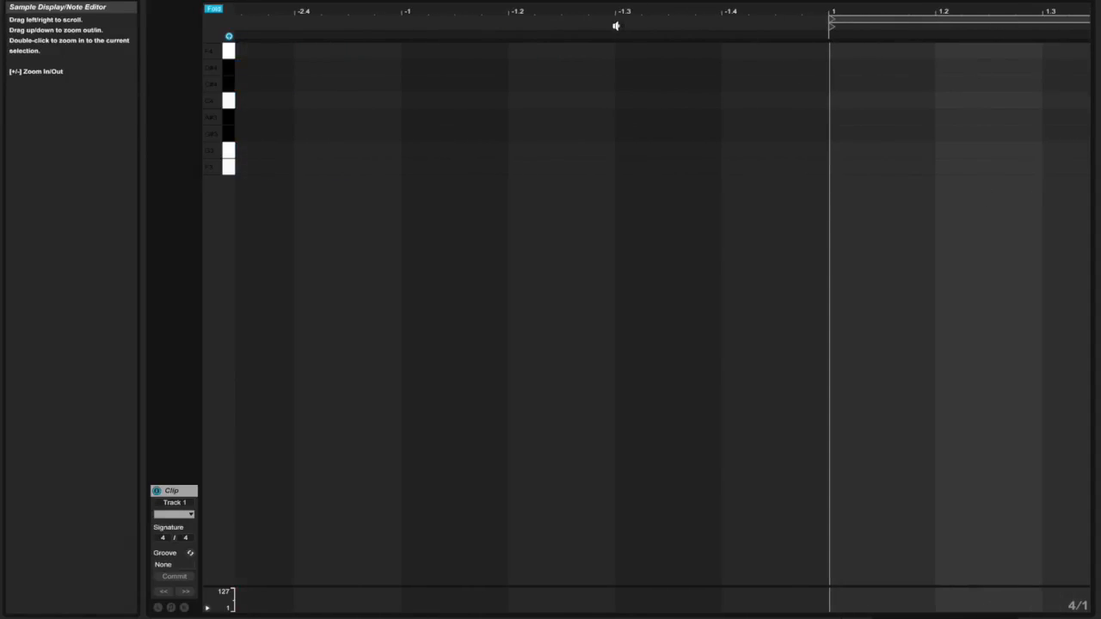
scroll(599, 53, "left", 5)
scroll(599, 53, "left", 5)
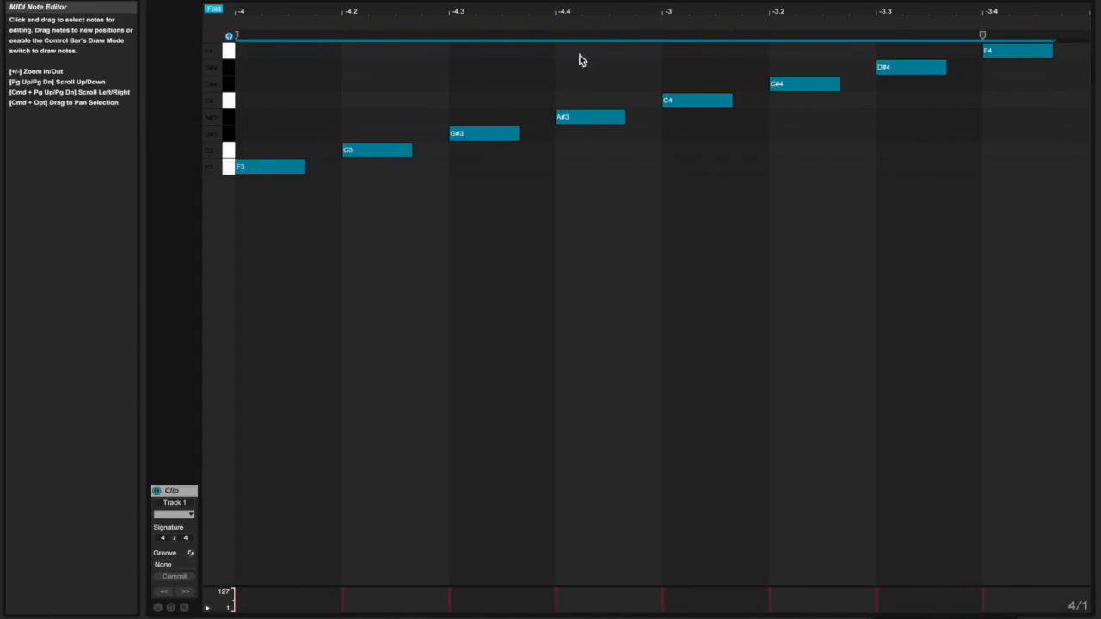
left_click_drag(322, 173, 332, 172)
key("shift+Down")
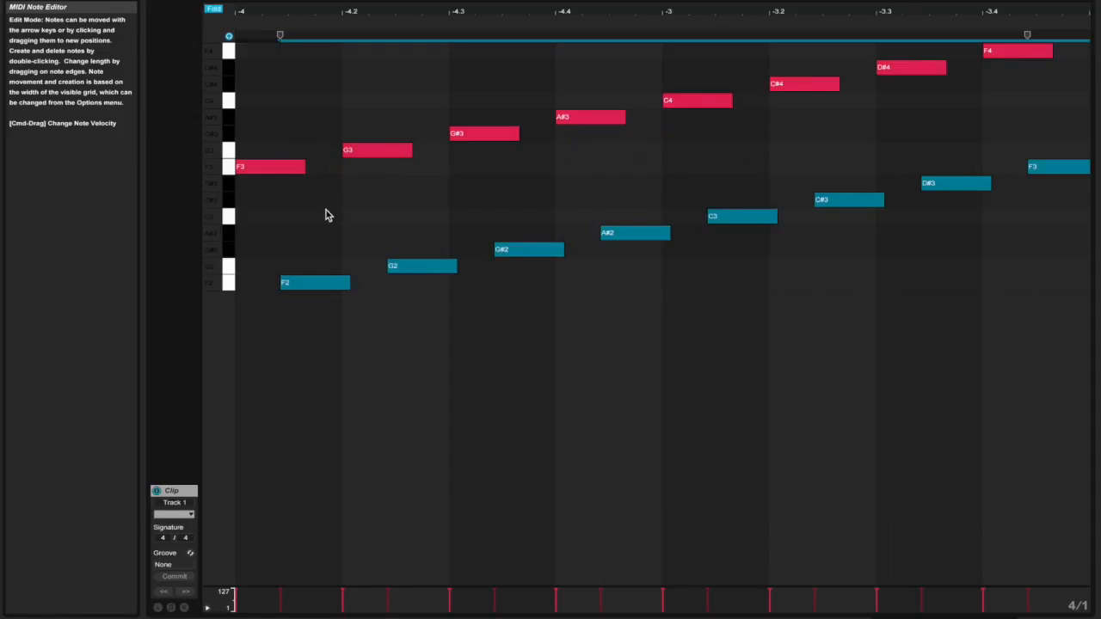
- Duplicate the scale notes twice more, transposing one copy to start on F1 and the other to start on F4
left_click_drag(310, 286, 335, 287)
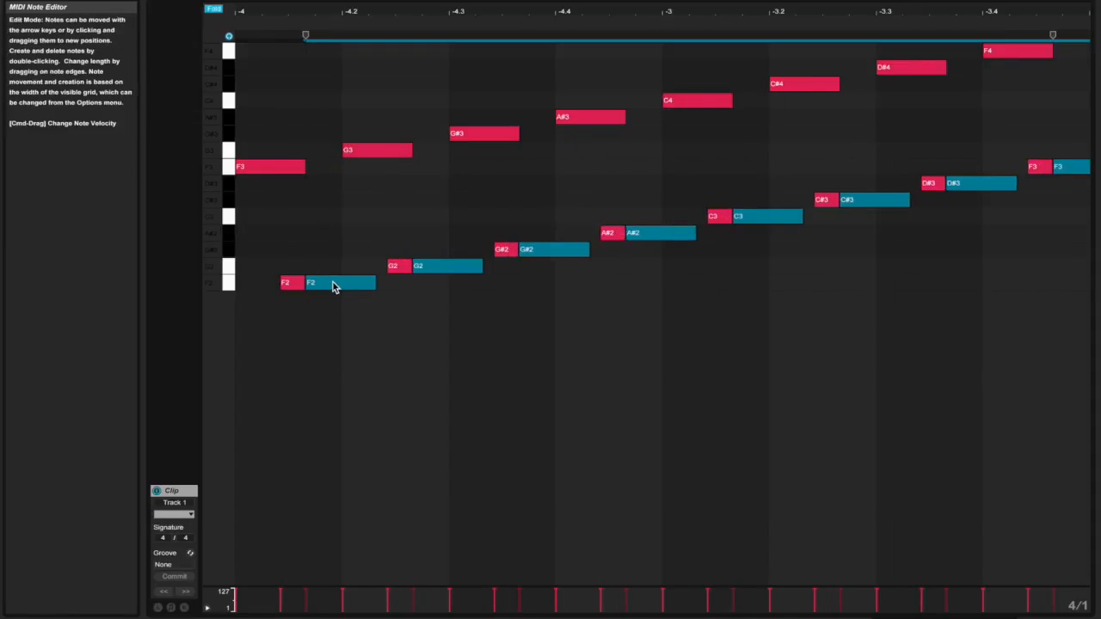
key("shift+Down")
mouse_move(335, 404)
left_mouse_down()
mouse_move(294, 405)
mouse_move(332, 406)
left_mouse_up()
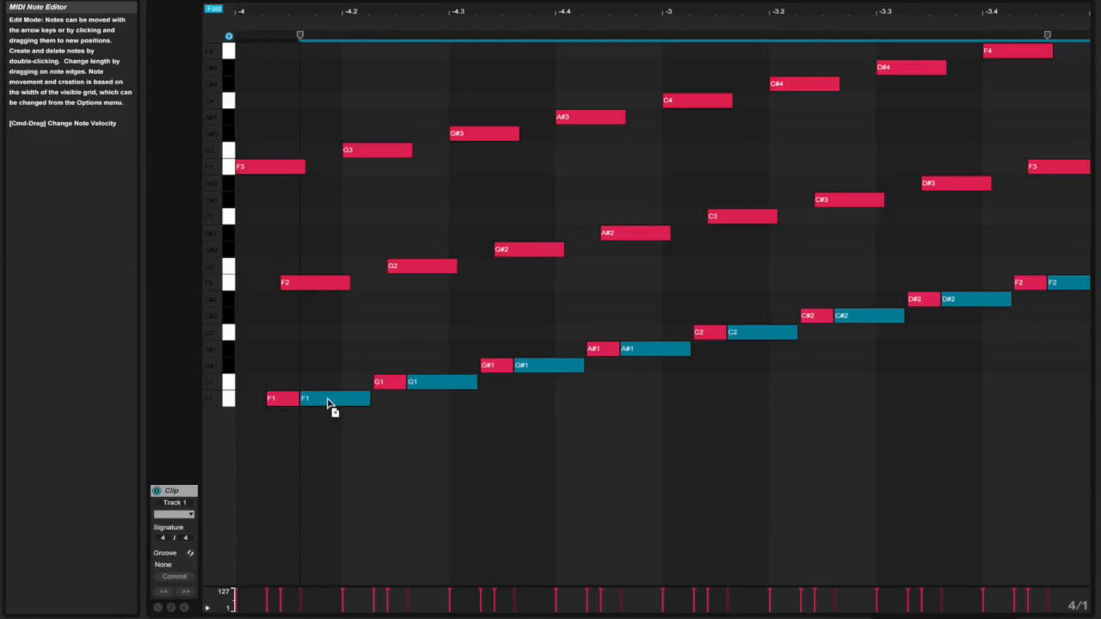
key("shift+Up")
key("shift+Up")
key("shift+Up")
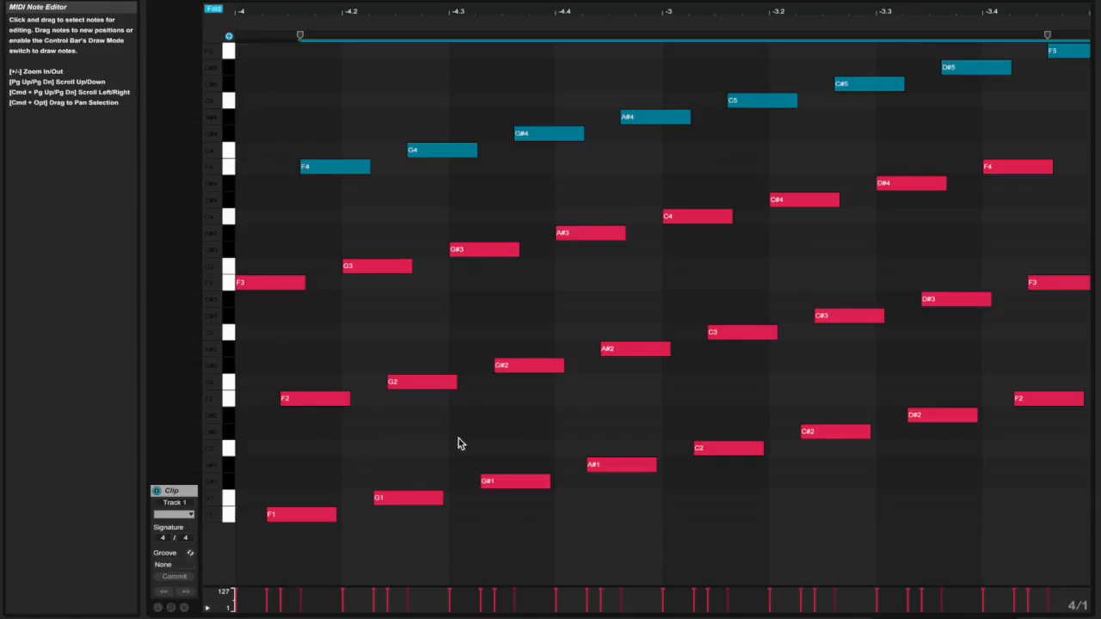
- Unfold the piano roll to look at all keys, then fold it back to only the used scale notes
scroll(530, 411, "right", 3)
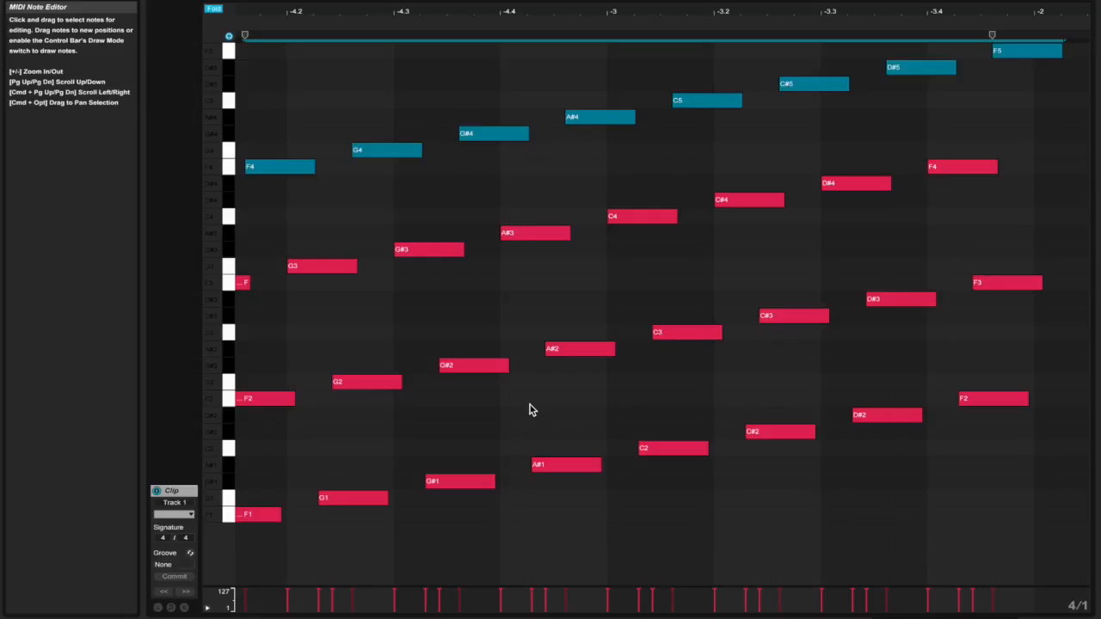
scroll(658, 368, "right", 8)
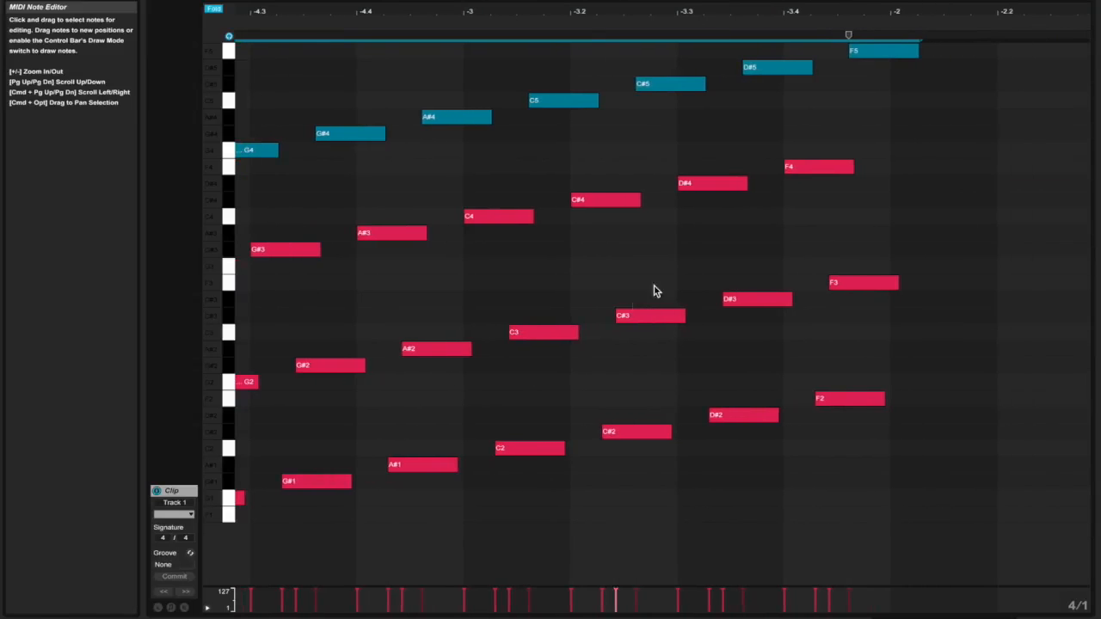
scroll(787, 394, "right", 9)
scroll(787, 393, "right", 12)
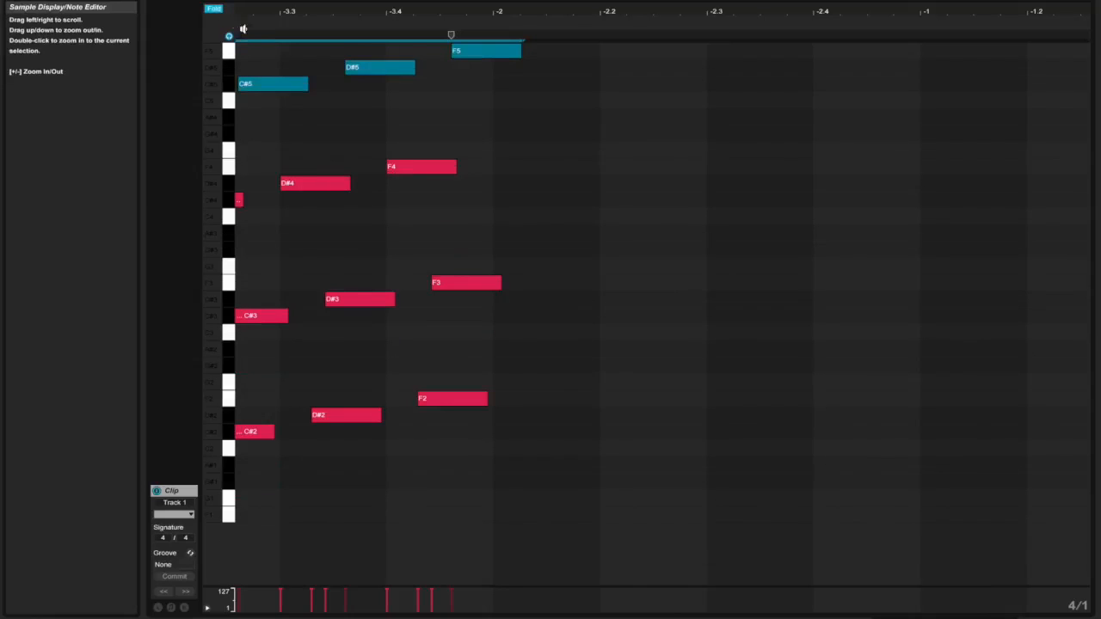
left_click(215, 10)
left_click(214, 10)
- Set the fixed grid to 1 Bar and create a one-bar F1 note at bar 1
scroll(654, 183, "right", 20)
scroll(655, 186, "right", 5)
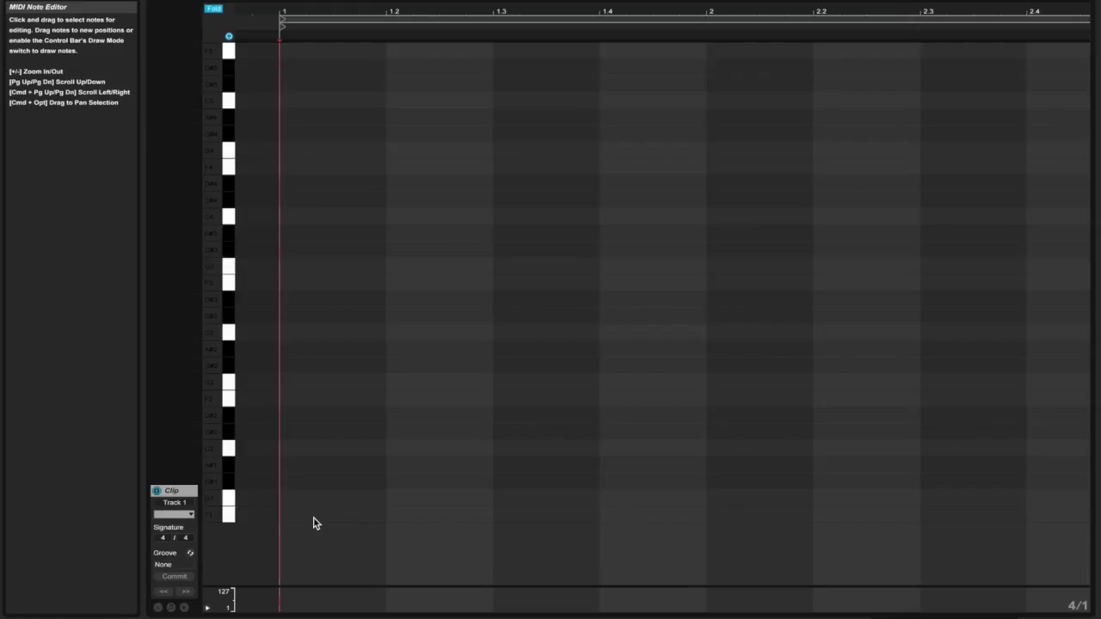
double_click(313, 516)
double_click(313, 517)
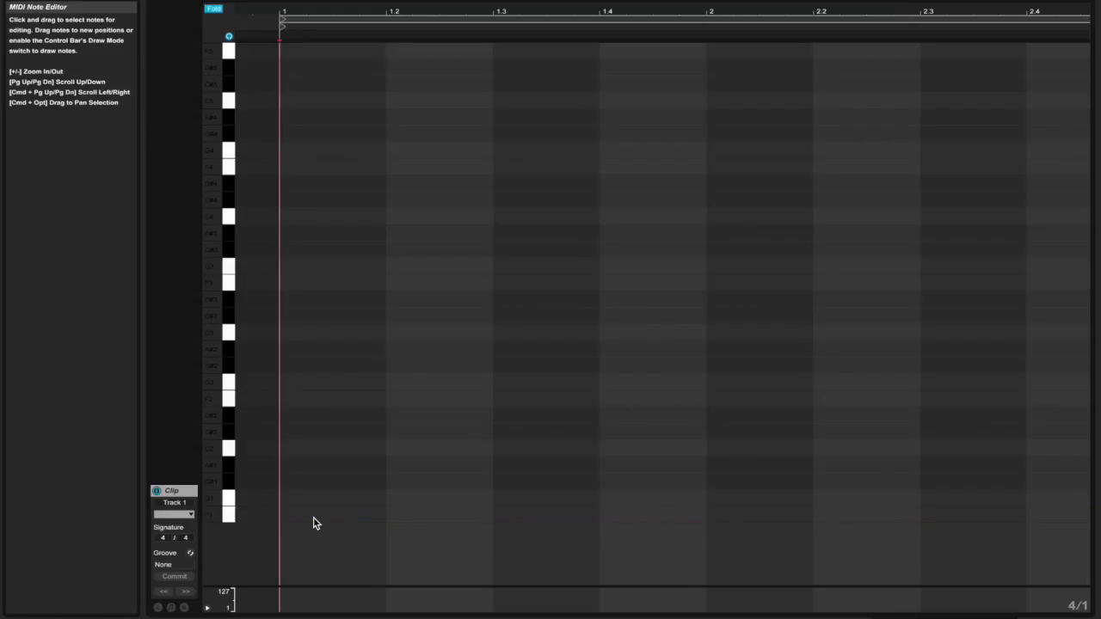
right_click(313, 522)
left_click(444, 455)
double_click(326, 515)
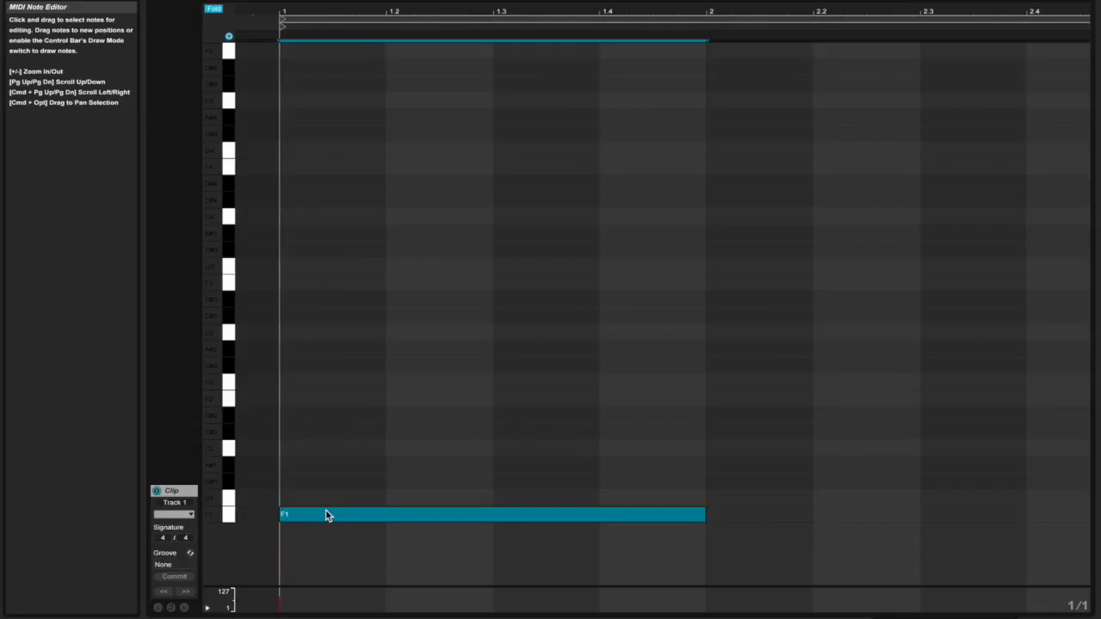
- Move the F1 note up through the folded scale notes one at a time and bring it back down to F1
key("Up")
key("Up")
key("Up")
key("Up")
key("Up")
key("Up")
key("Up")
key("Up")
key("Up")
key("Up")
key("Up")
key("Up")
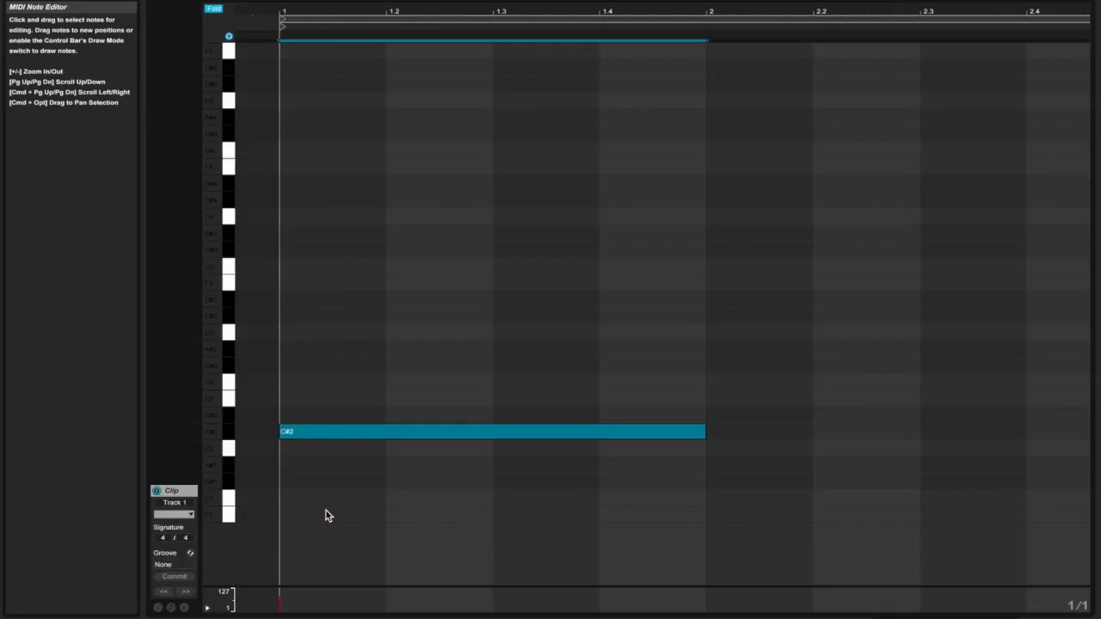
key("Up")
key("Up")
key("Up")
key("Up")
key("Up")
key("Up")
key("Up")
key("Up")
key("Up")
key("Up")
key("Up")
key("Up")
key("Up")
key("Up")
key("Up")
key("Up")
key("Up")
key("Up")
key("Up")
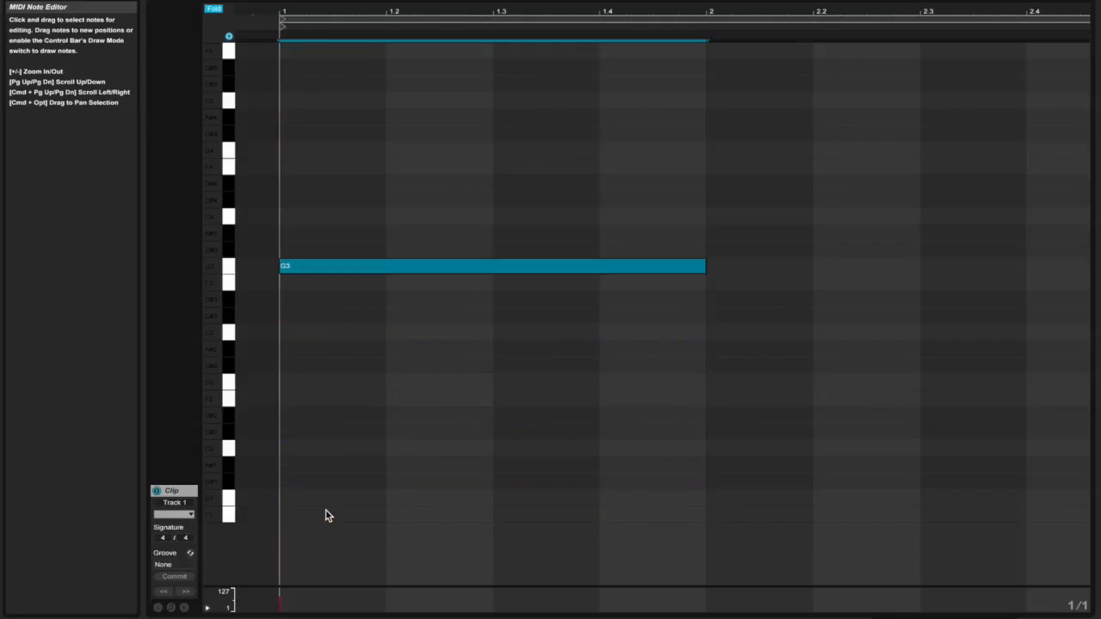
key("Up")
key("Up")
key("Up")
key("Up")
key("Up")
key("Up")
key("Up")
key("Up")
key("Up")
key("Up")
key("Up")
key("Up")
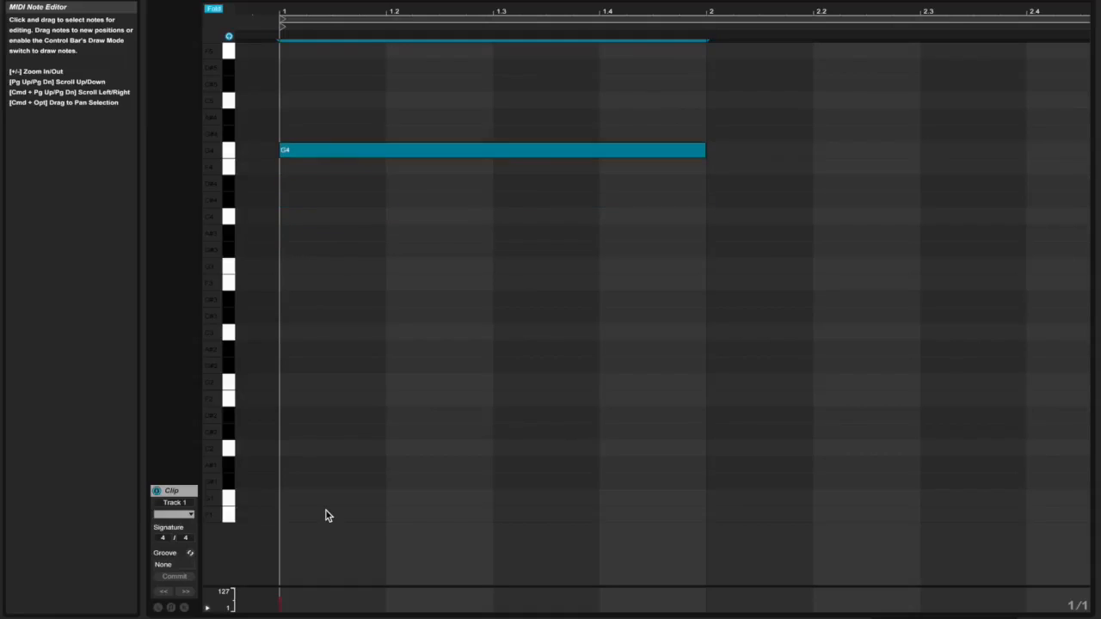
key("Up")
key("Up")
key("Up")
key("Down")
key("Down")
key("Down")
key("Down")
key("Down")
key("Down")
key("Down")
key("Down")
key("Down")
key("Down")
key("Down")
key("Down")
key("Down")
key("Down")
key("Down")
key("Down")
key("Down")
key("Down")
key("Down")
key("Down")
key("Down")
key("Down")
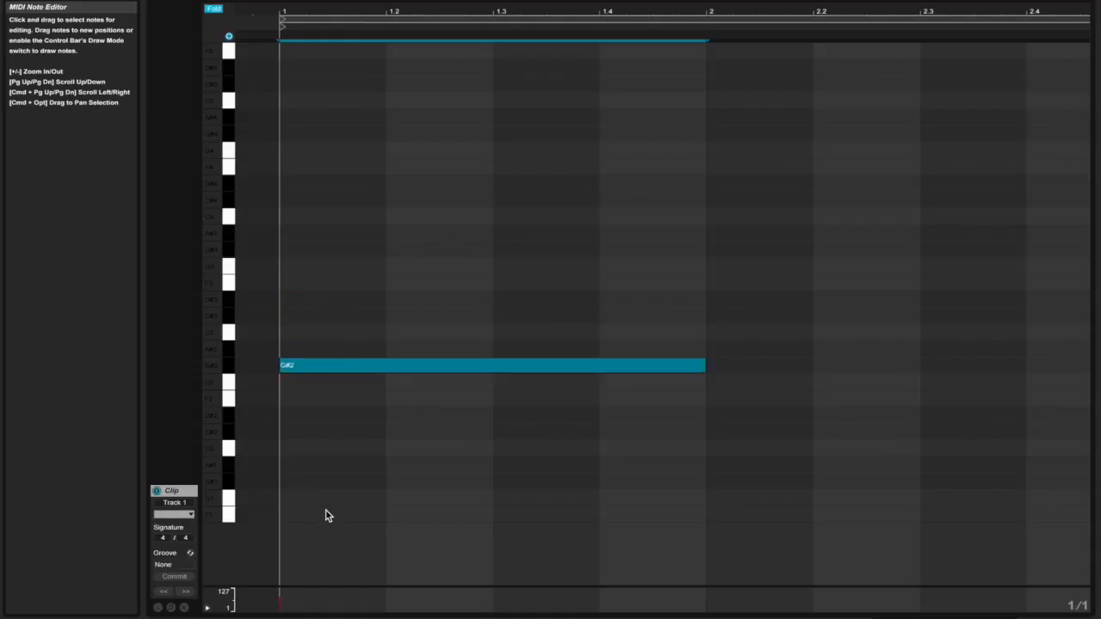
key("Down")
key("Down")
key("Down")
key("Down")
key("Down")
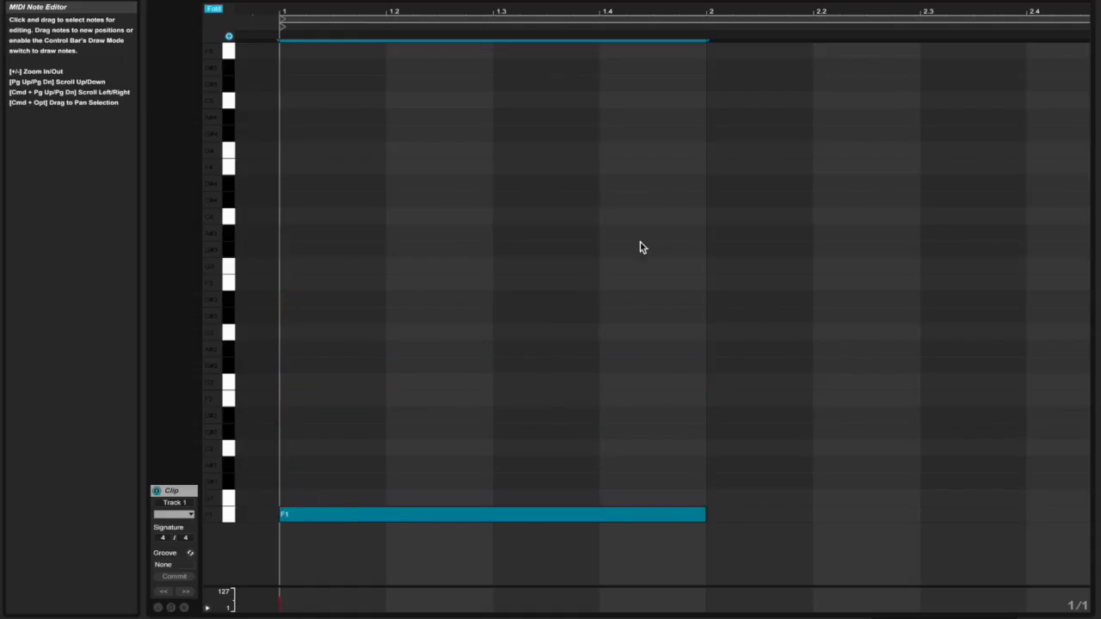
- Extend the clip's loop end to bar 9 and select the clip's whole range
left_click_drag(608, 15, 914, 14)
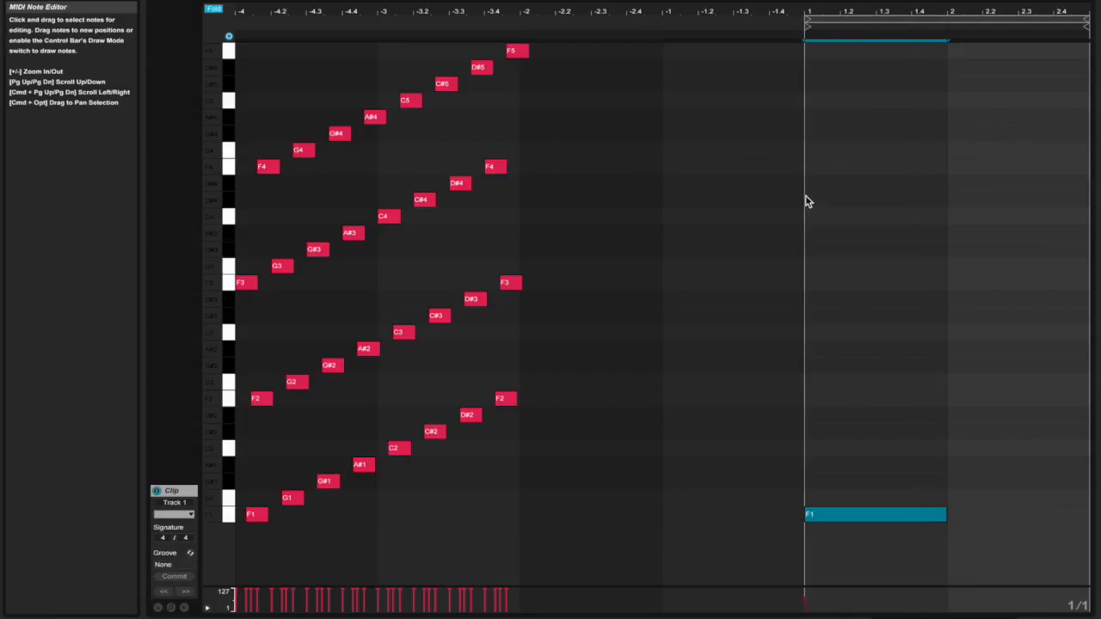
mouse_move(1085, 19)
left_mouse_down()
mouse_move(1098, 21)
mouse_move(1098, 47)
mouse_move(1003, 37)
mouse_move(1097, 38)
mouse_move(942, 46)
left_mouse_up()
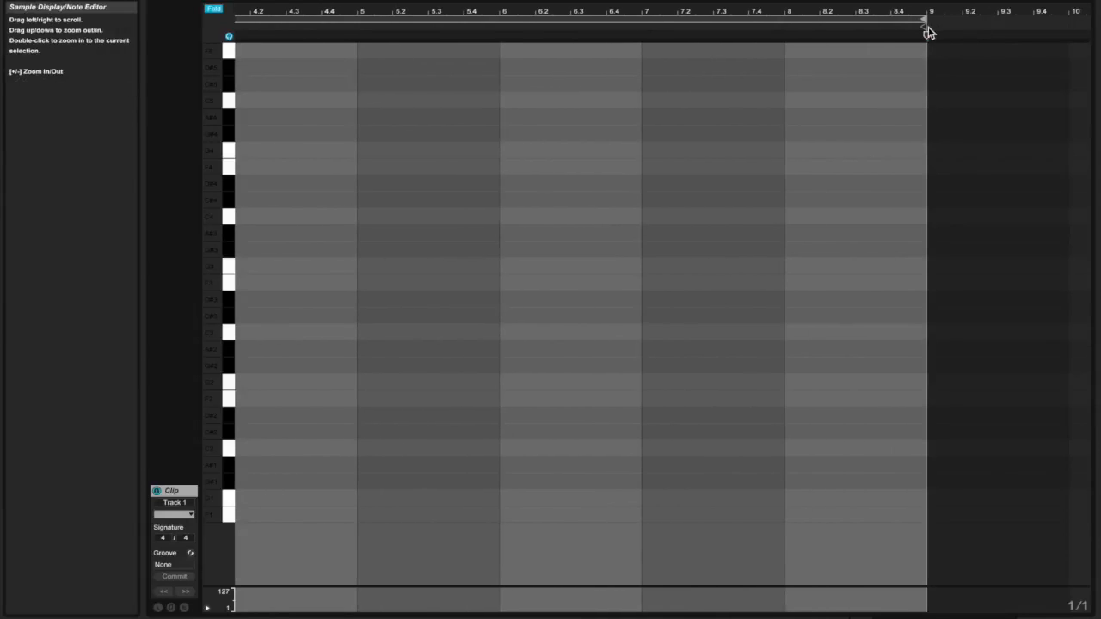
scroll(649, 226, "left", 10)
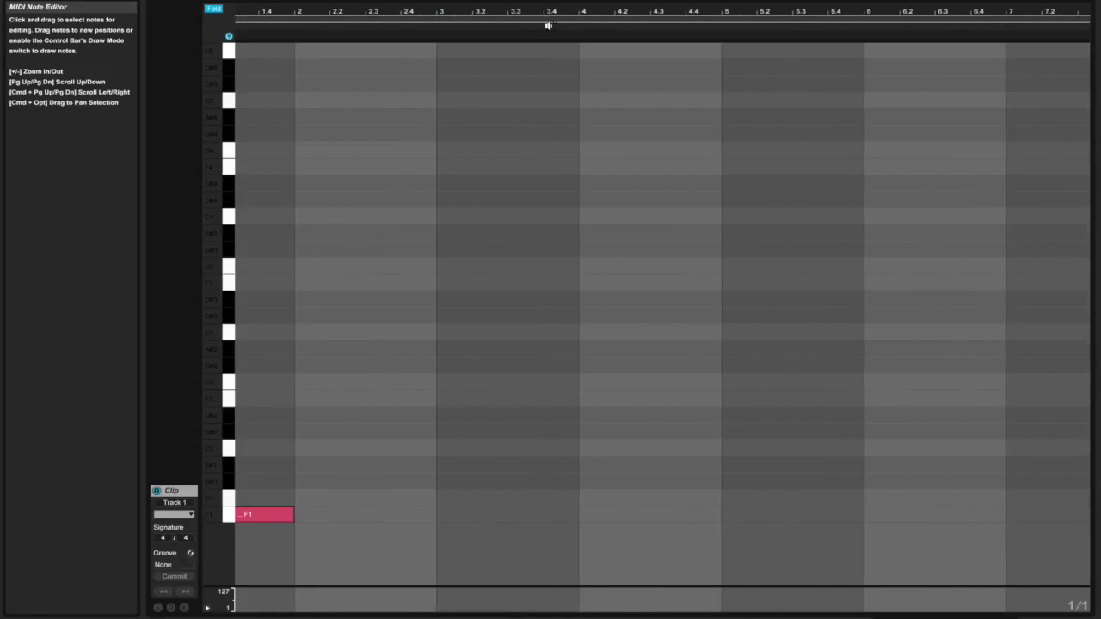
mouse_move(563, 10)
left_mouse_down()
mouse_move(614, 7)
mouse_move(562, 10)
left_mouse_up()
key("super+a")
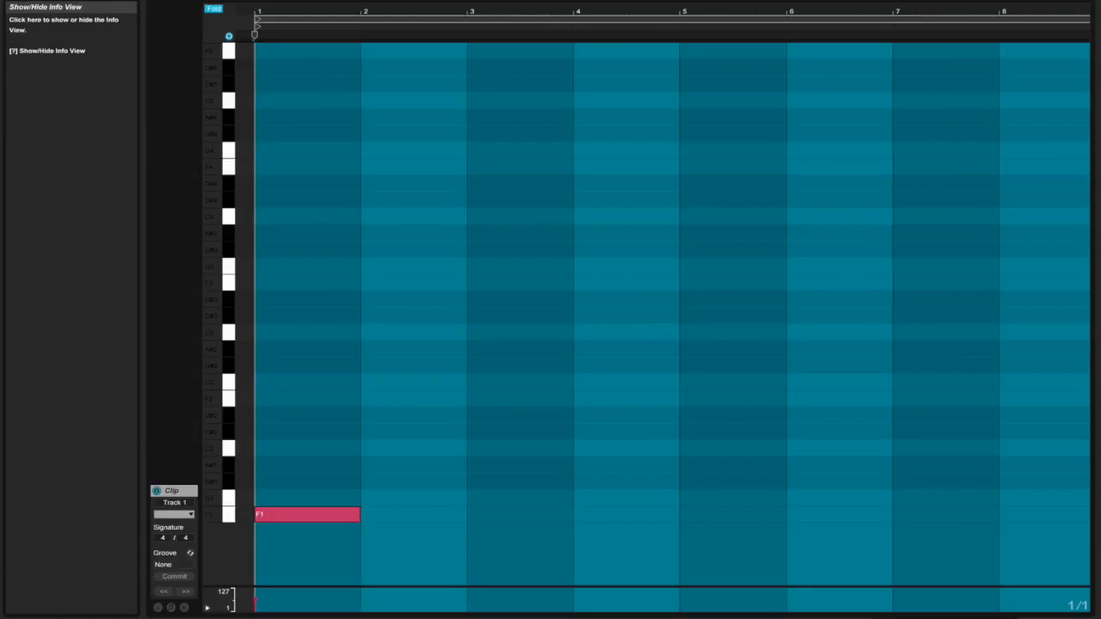
- Hide the Info View and raise the Kontakt 5 track's volume
left_click(19, 600)
left_click(145, 486)
left_click(157, 513)
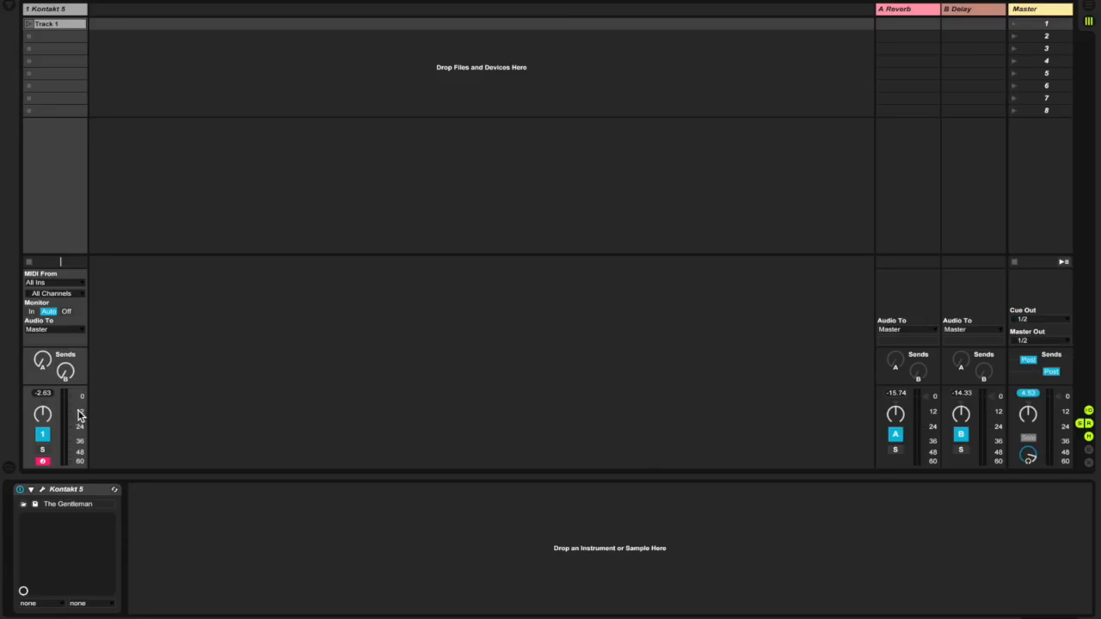
left_click_drag(80, 416, 72, 398)
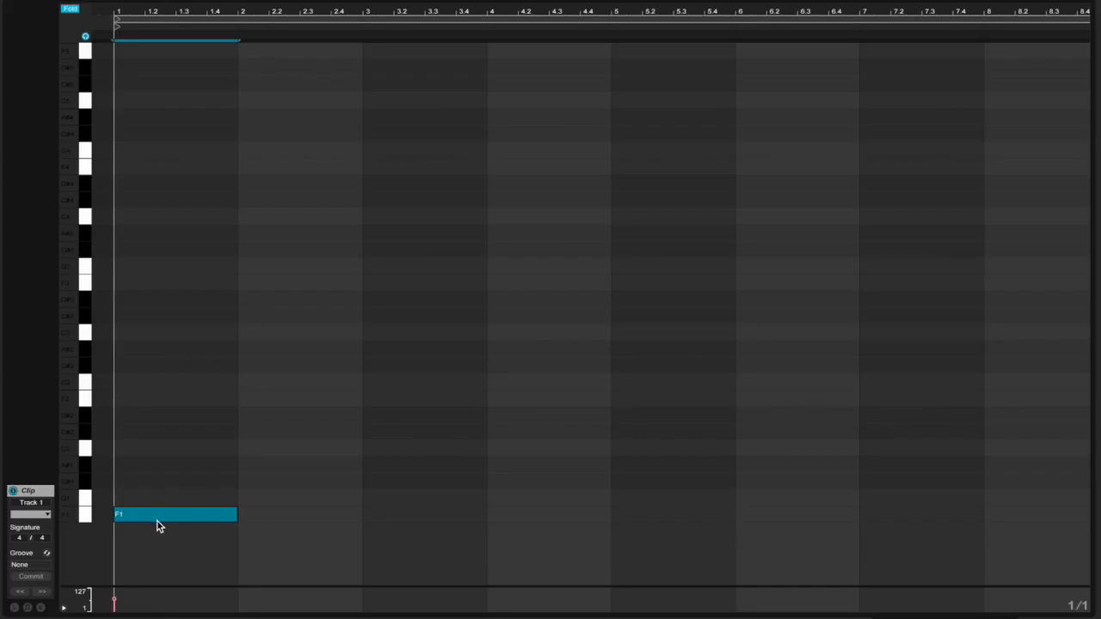
- Add a one-bar C3 note above the F1 note at bar 1
double_click(158, 516)
double_click(158, 517)
left_click_drag(154, 514, 150, 516)
double_click(136, 326)
left_click_drag(153, 317, 160, 344)
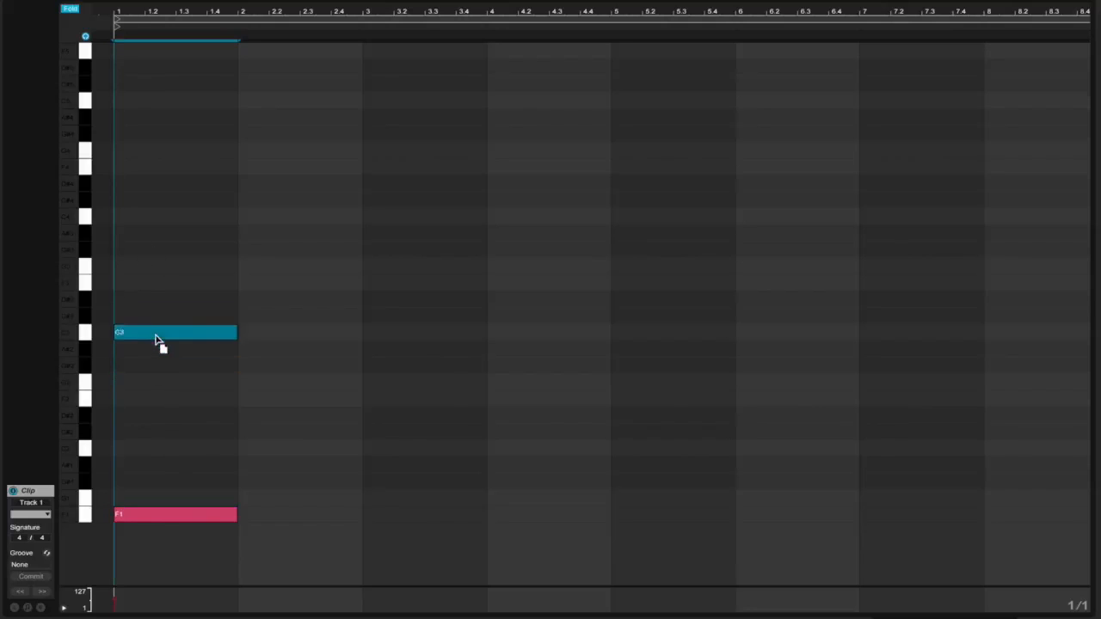
- Add a third one-bar note at bar 1 on F3 and raise it to G#3
double_click(162, 217)
left_click_drag(162, 217, 160, 291)
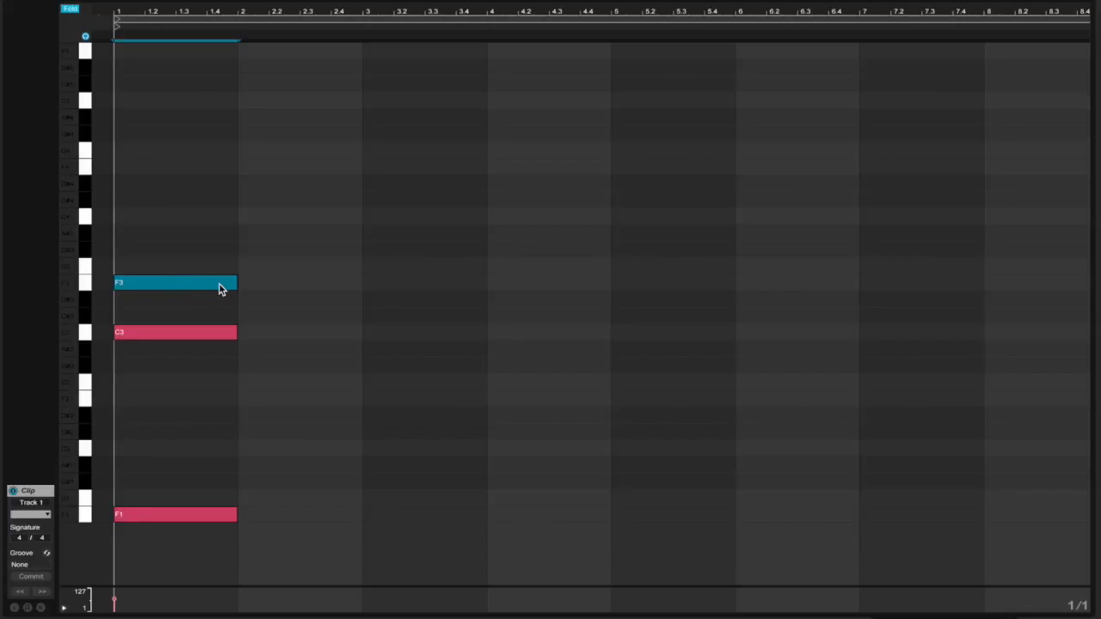
left_click(175, 429)
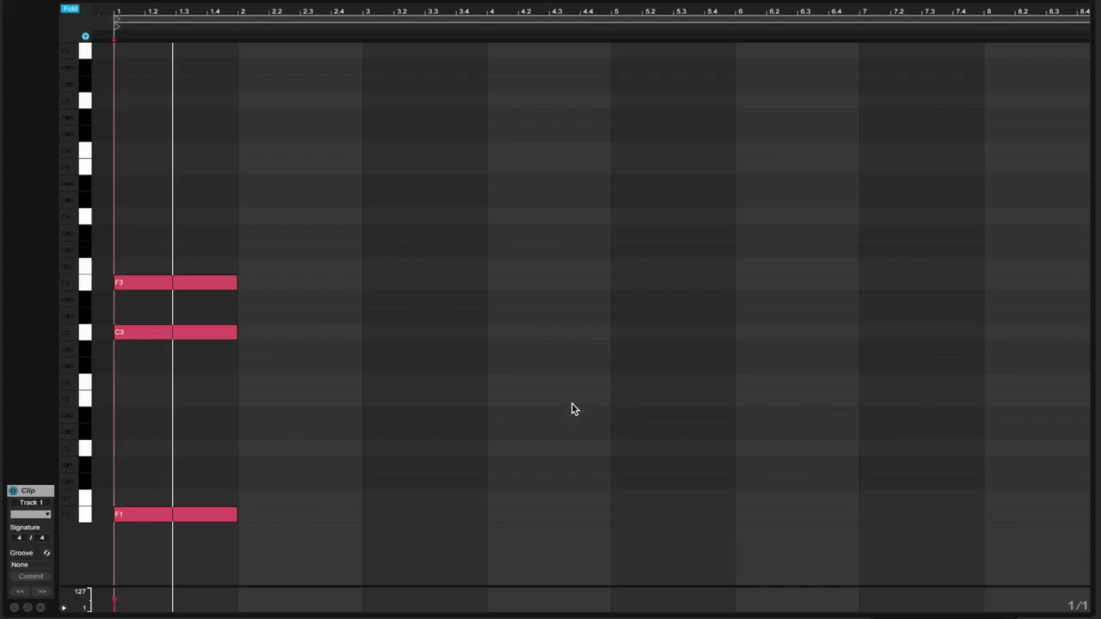
mouse_move(203, 280)
left_mouse_down()
mouse_move(199, 255)
mouse_move(216, 238)
mouse_move(214, 269)
mouse_move(218, 256)
left_mouse_up()
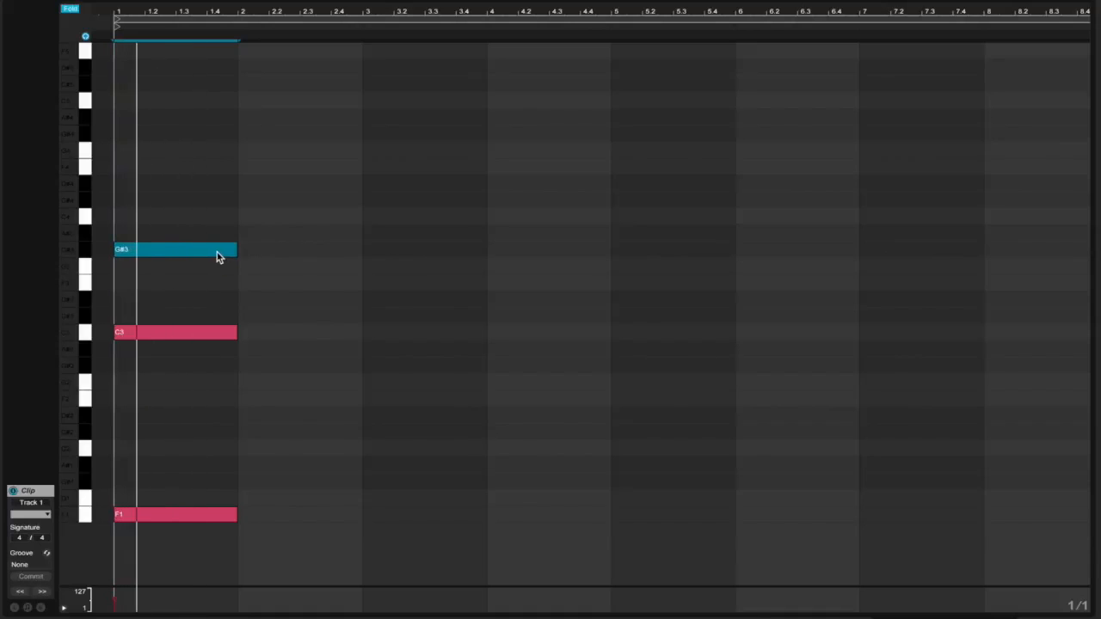
- Try the top note of the bar 1 chord on G3, return it to G#3, and add a one-bar F3 note in bar 2
mouse_move(189, 519)
left_mouse_down()
mouse_move(179, 249)
mouse_move(191, 164)
mouse_move(183, 516)
left_mouse_up()
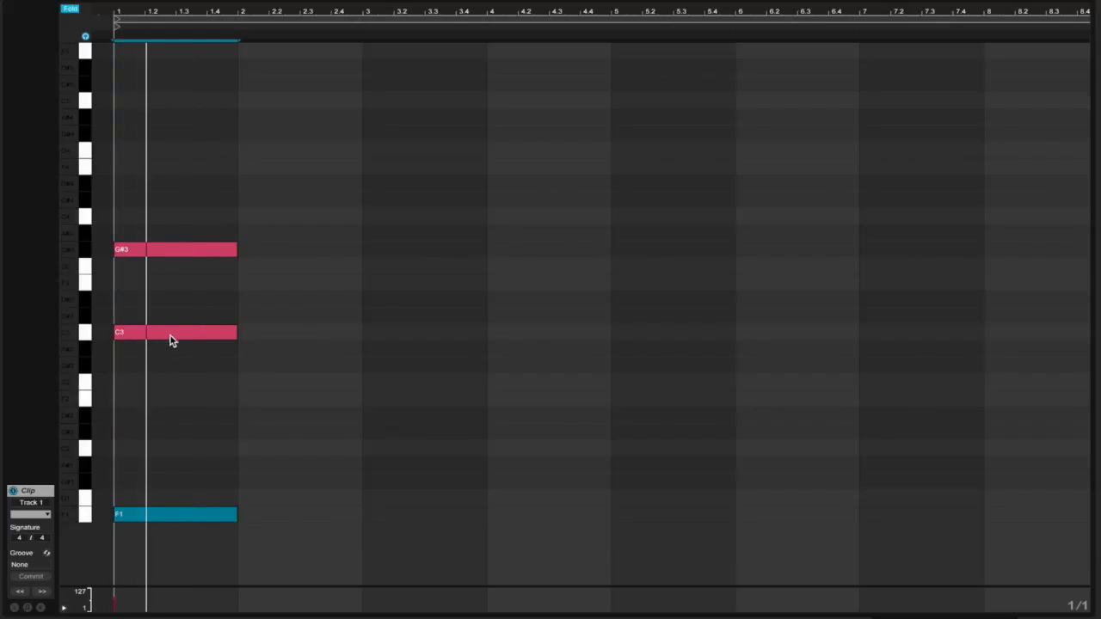
left_click_drag(191, 255, 167, 266)
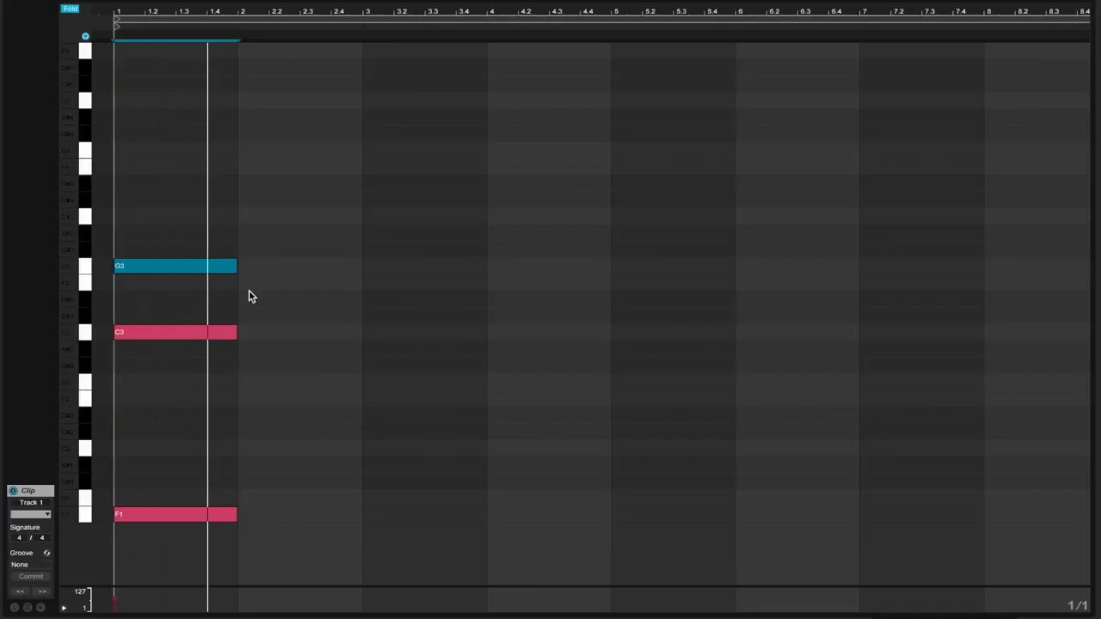
double_click(254, 298)
left_click_drag(255, 299, 218, 255)
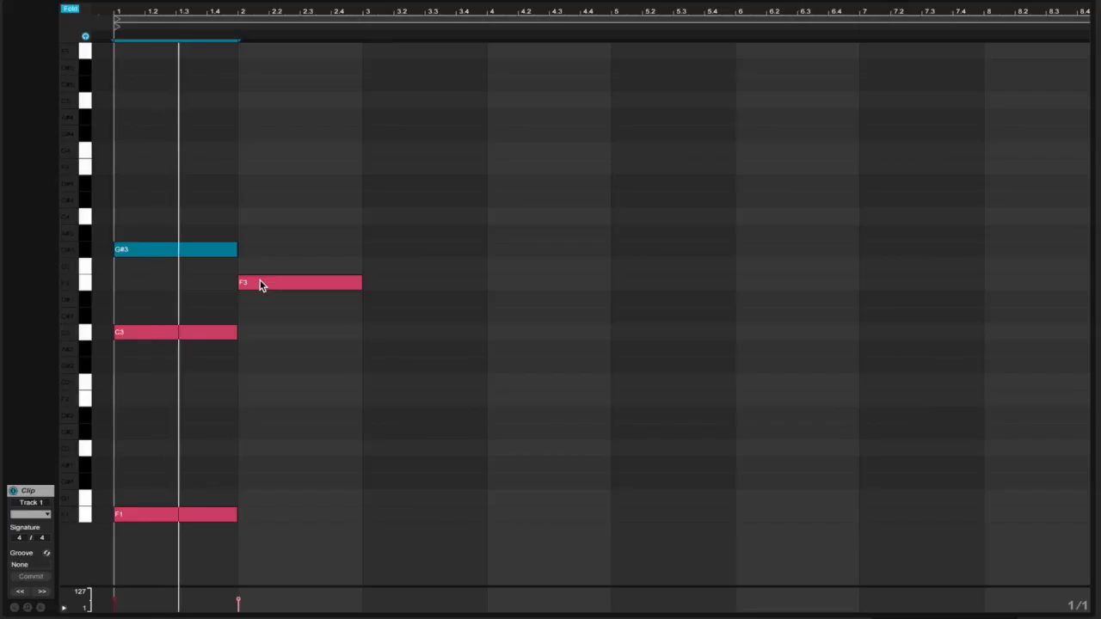
- Raise the bar 2 note to C4 and add one-bar notes on C#2 and D#3 beneath it
left_click_drag(260, 281, 258, 220)
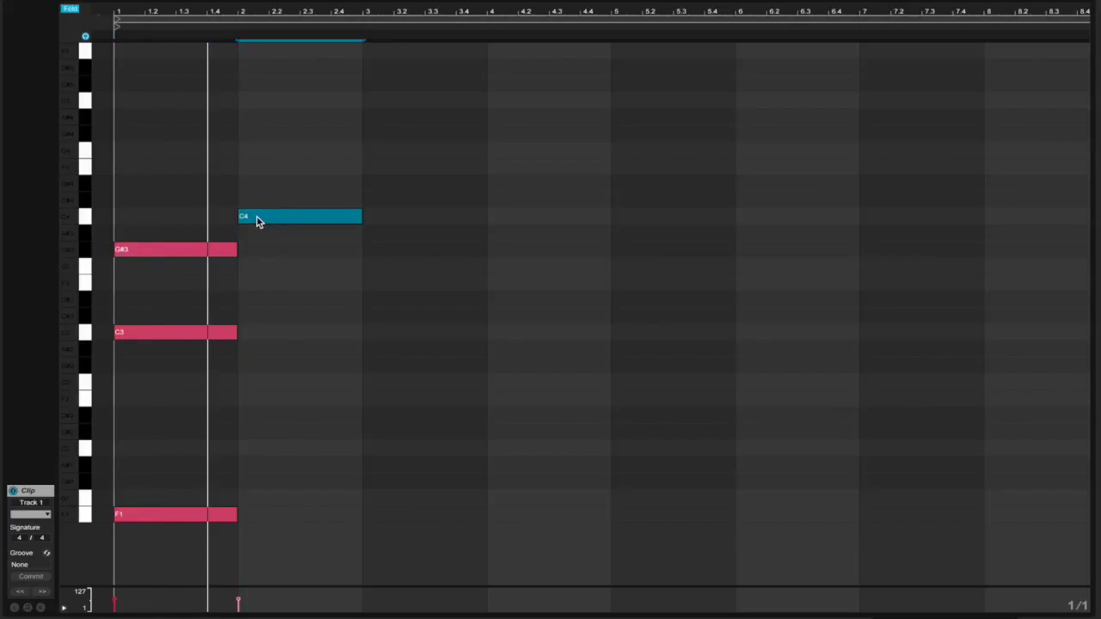
double_click(283, 430)
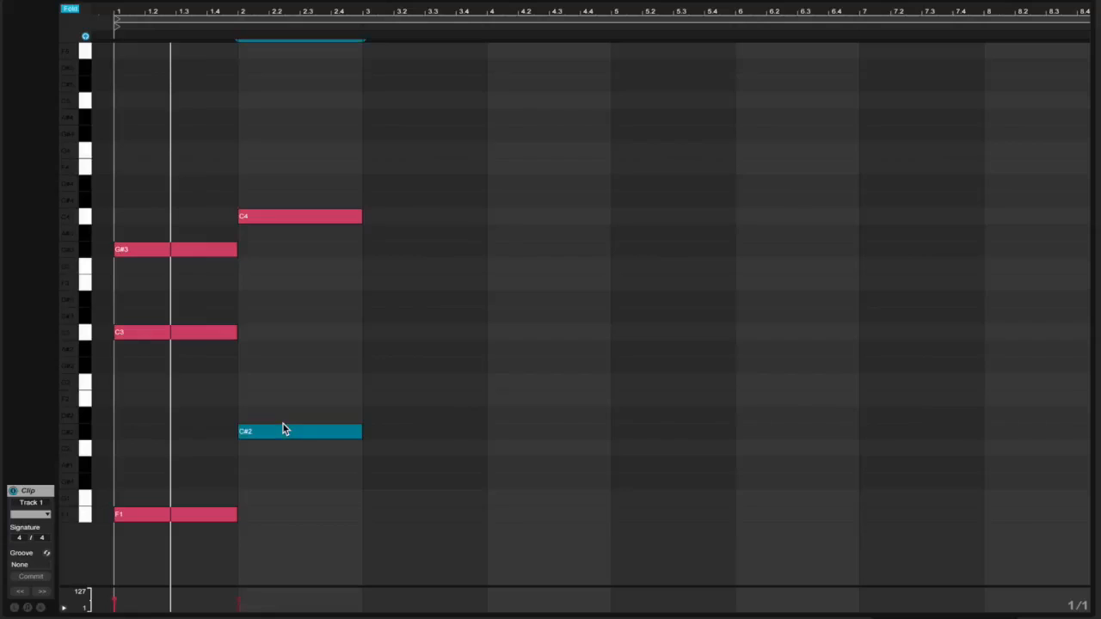
double_click(282, 301)
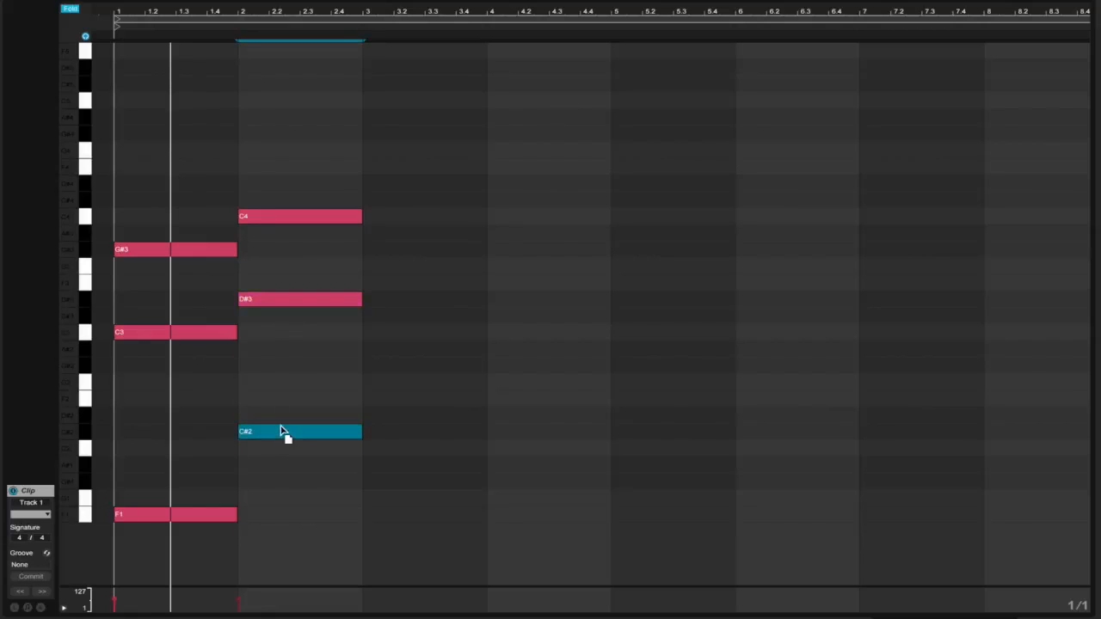
- Try the bar 2 bass note on D#2 and return it to C#2
left_click_drag(283, 430, 283, 414)
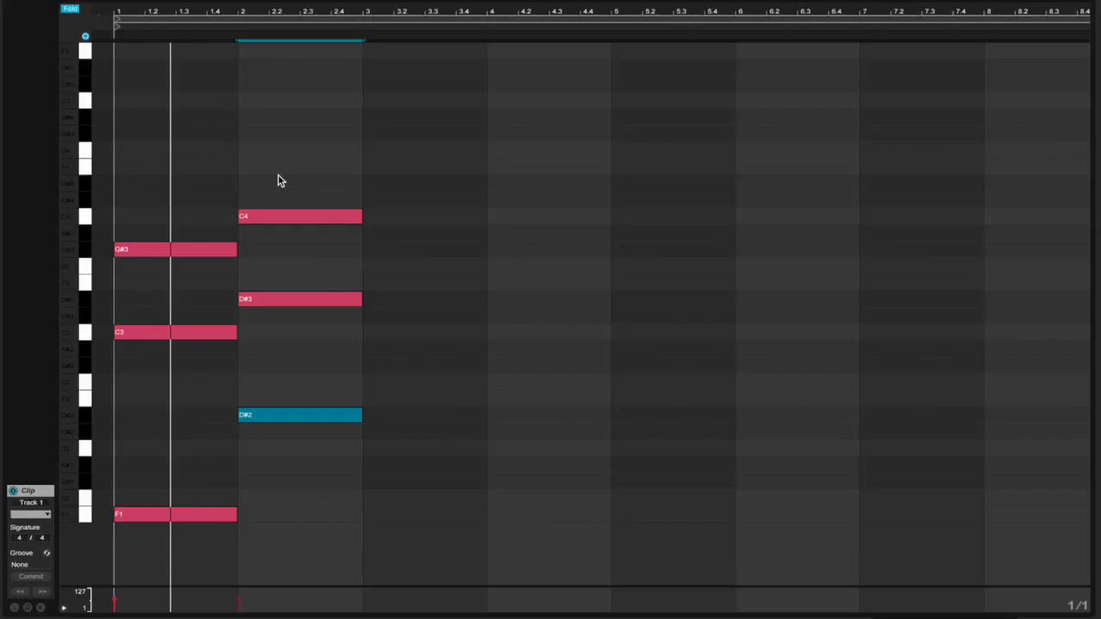
left_click_drag(278, 181, 281, 244)
mouse_move(266, 417)
left_mouse_down()
mouse_move(266, 448)
mouse_move(269, 431)
left_mouse_up()
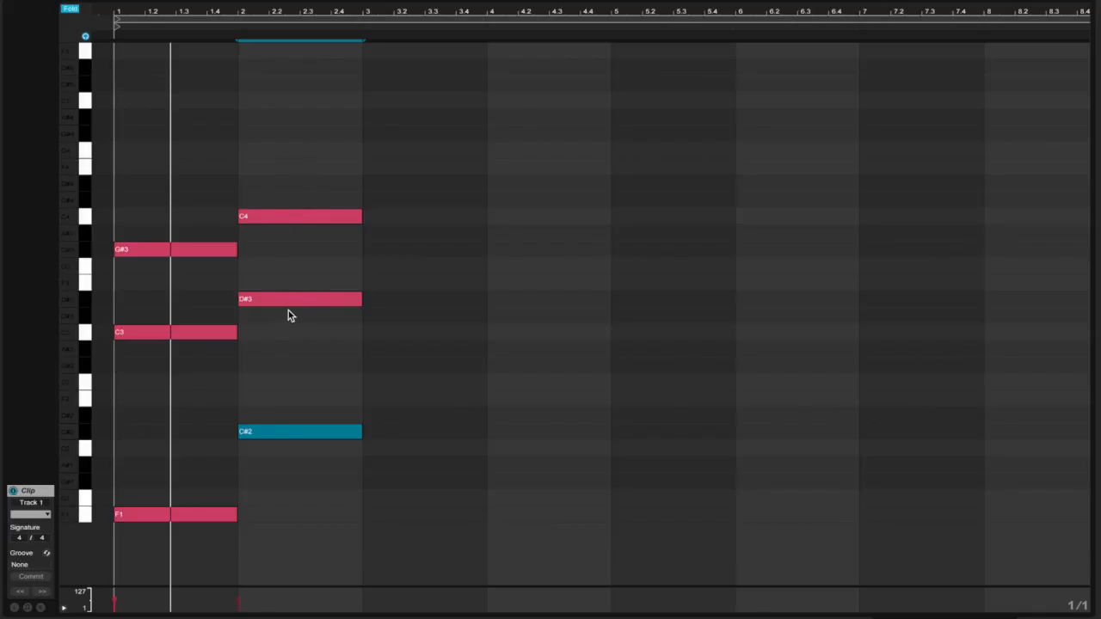
- Delete the D#3 note from bar 2 and play the clip to hear the remaining notes
key("Delete")
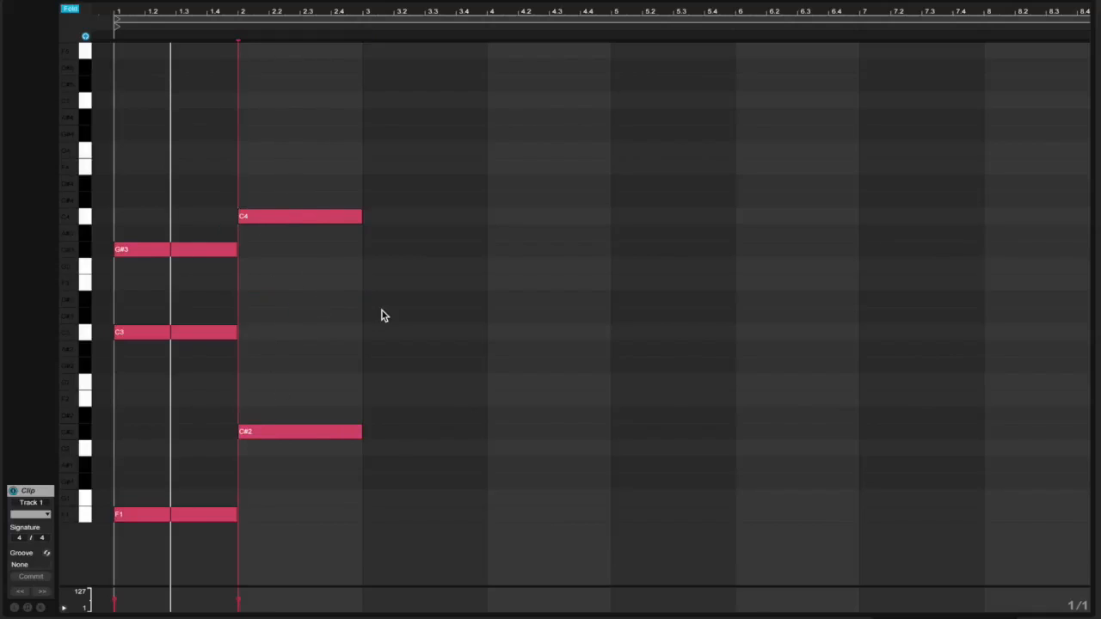
key("space")
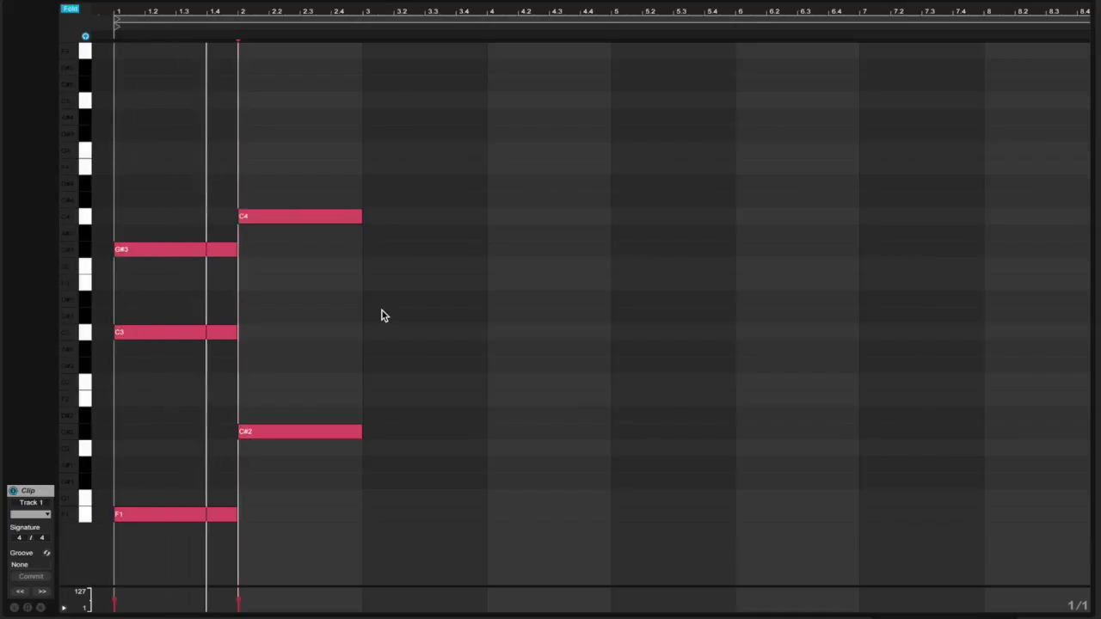
key("space")
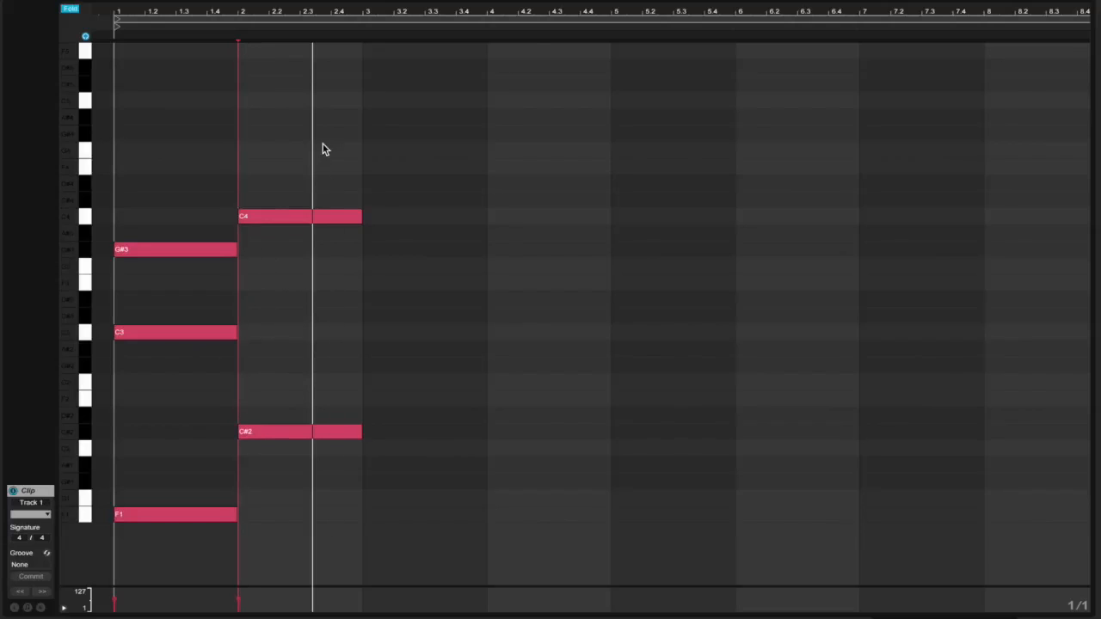
- Audition the outer notes of bar 2, add a one-bar C3 note between them and raise it to D#3
left_click(298, 216)
left_click_drag(287, 332, 286, 481)
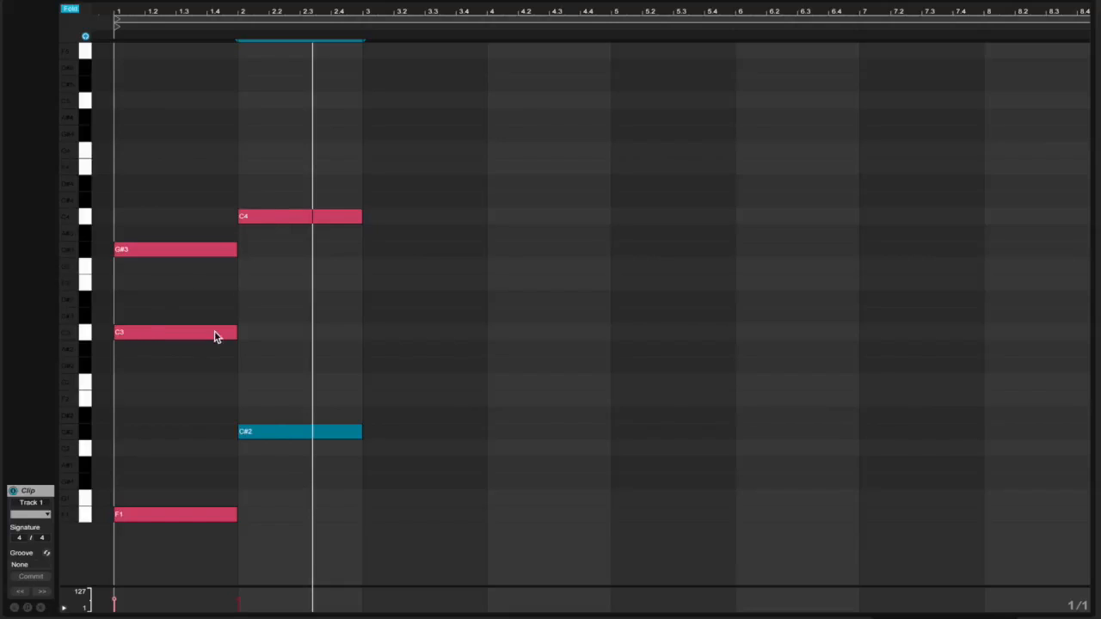
double_click(280, 332)
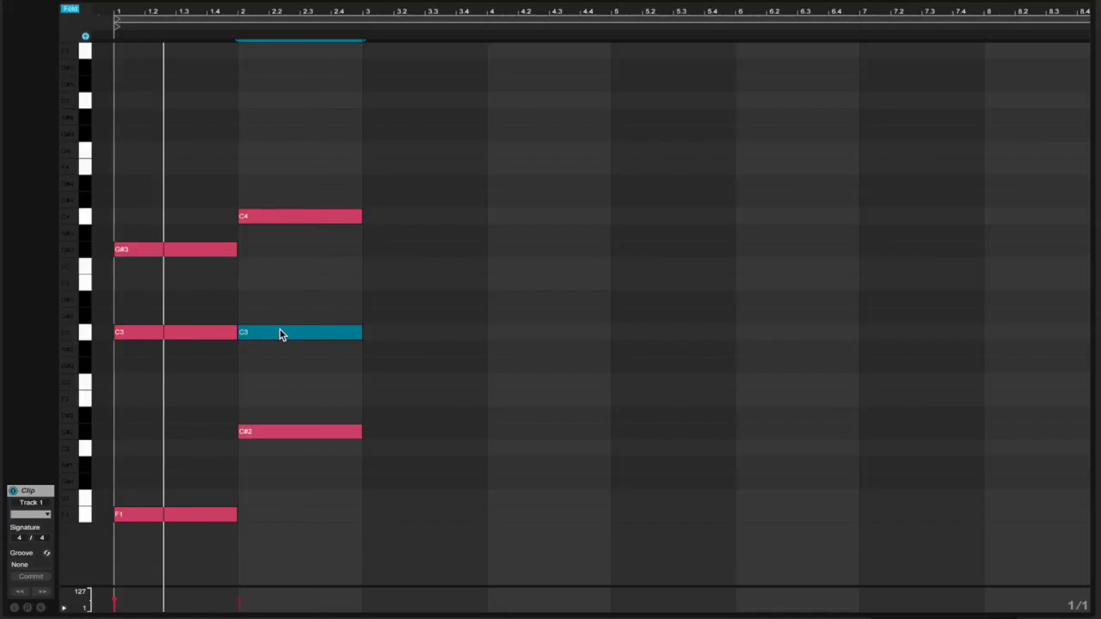
left_click_drag(280, 330, 280, 306)
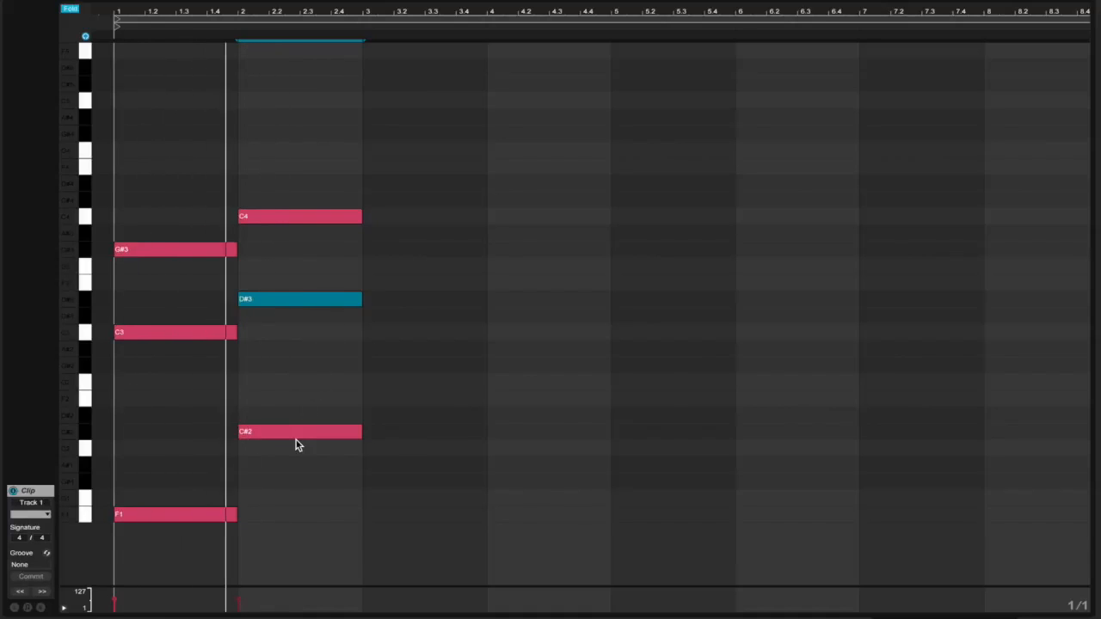
- Compare the bar 2 bass note on C2, C#2 and an octave higher, and settle it on C2
left_click_drag(298, 439, 292, 454)
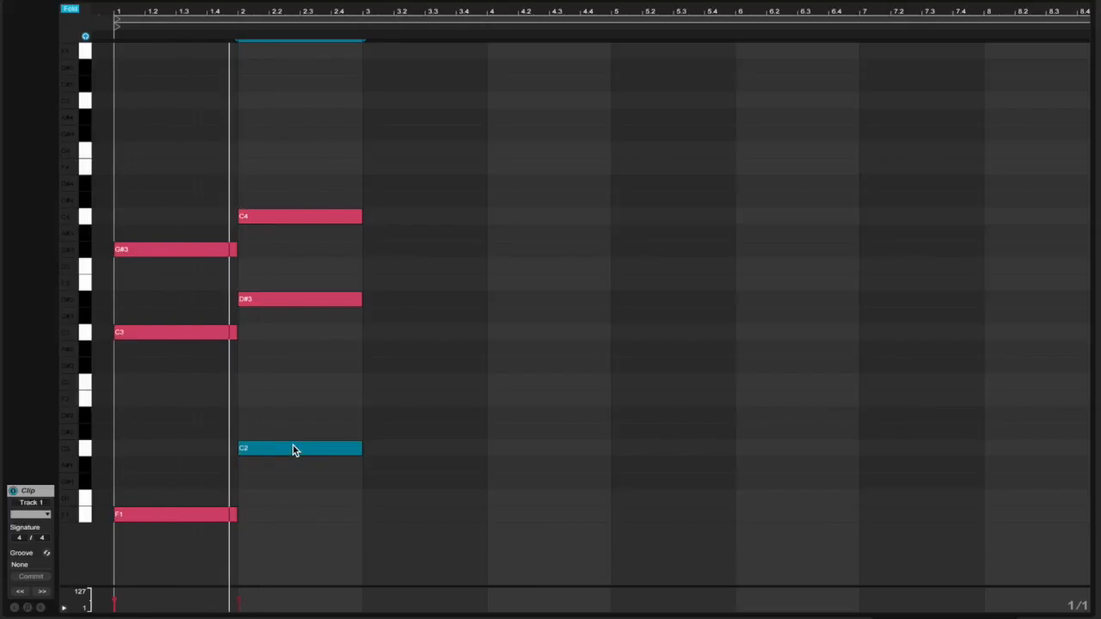
key("Up")
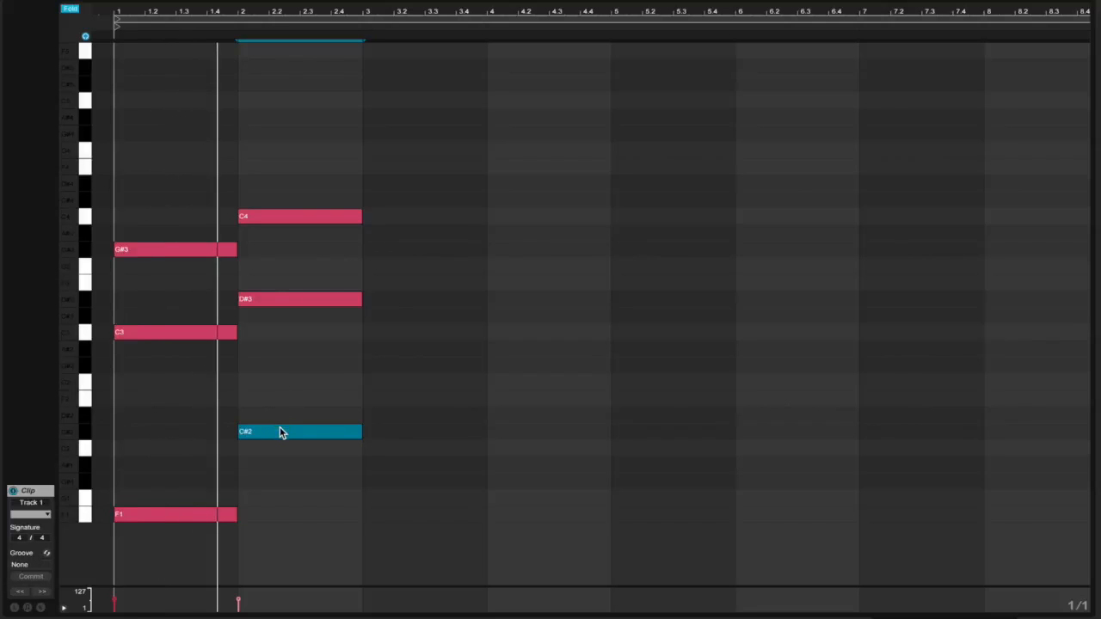
key("shift+Up")
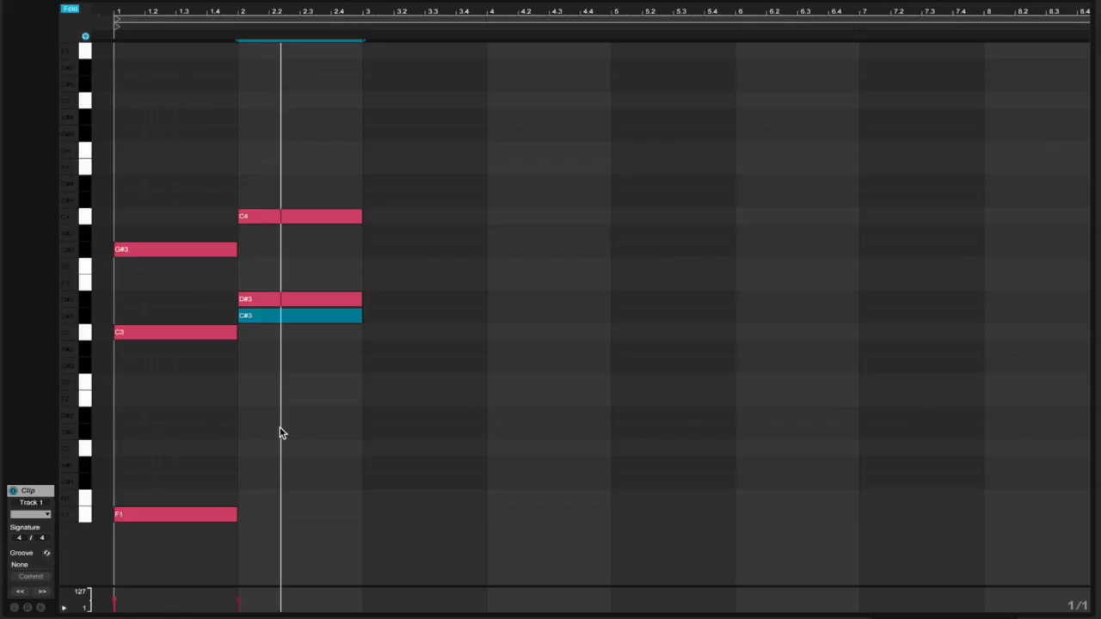
key("shift+Down")
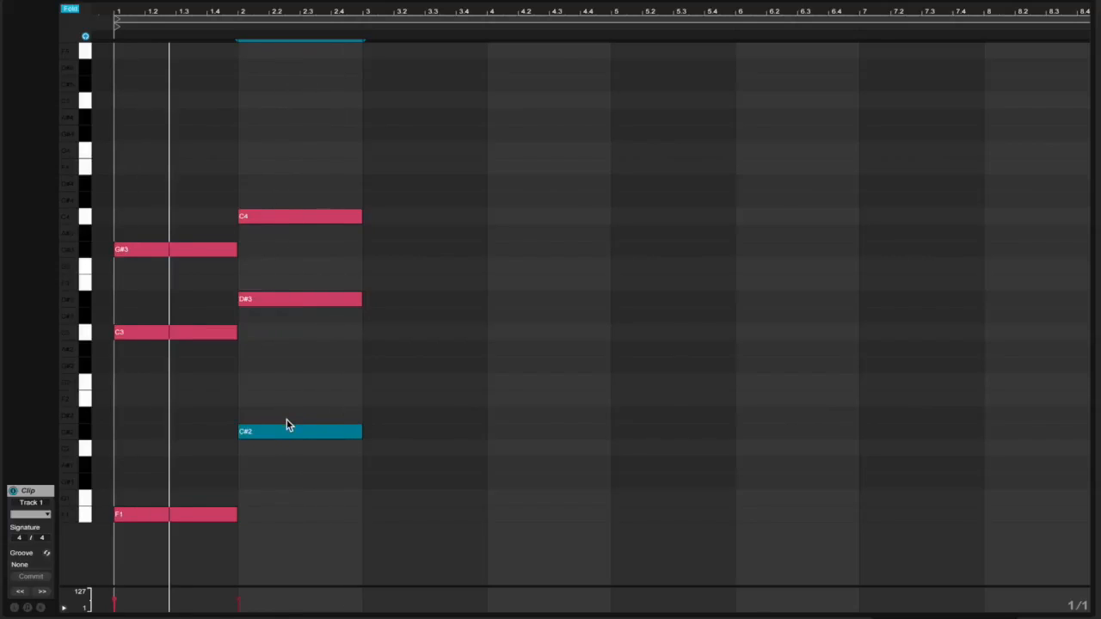
key("Down")
key("shift+Up")
key("shift+Down")
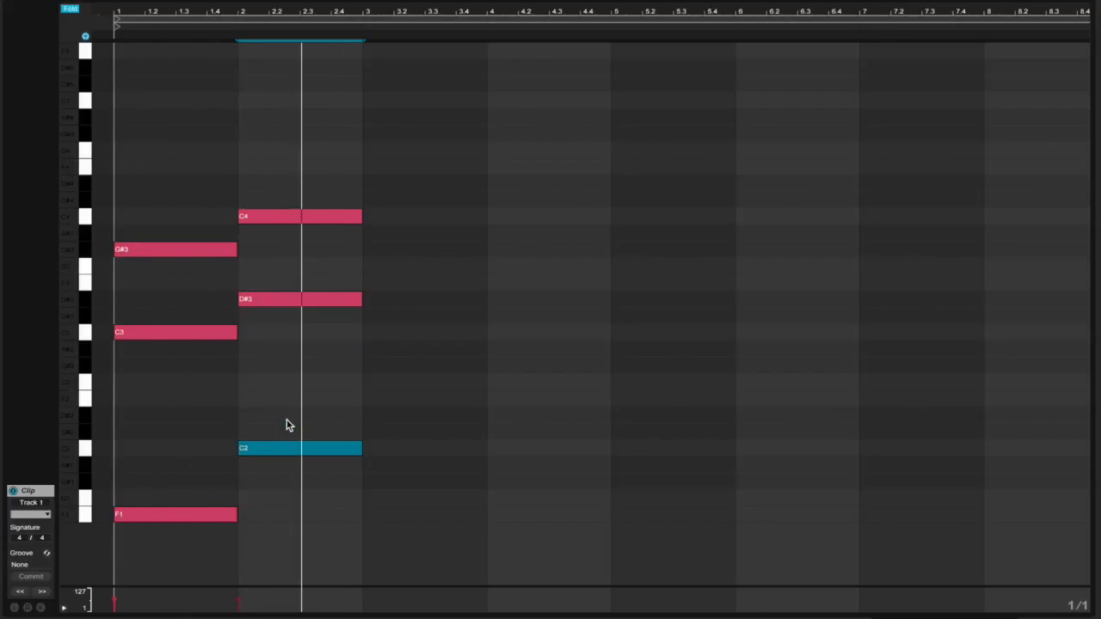
- Revoice the bar 2 chord by trying its D#3 note on D#4, G3 and F3, settling on G#2 with C4 on top
left_click(309, 298)
key("shift+Up")
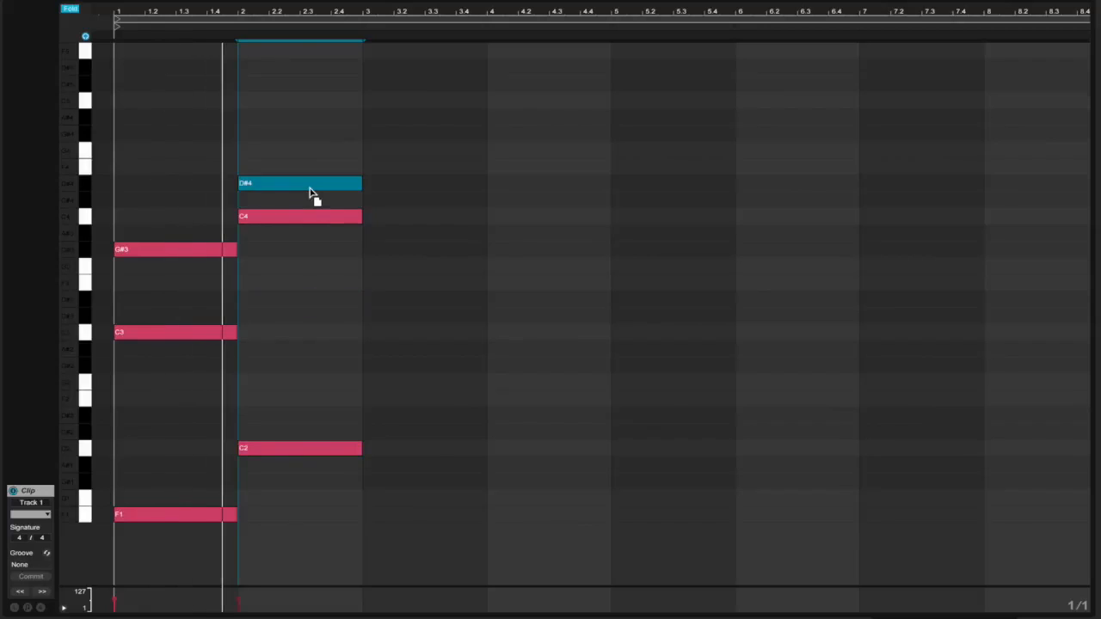
left_click_drag(311, 192, 310, 274)
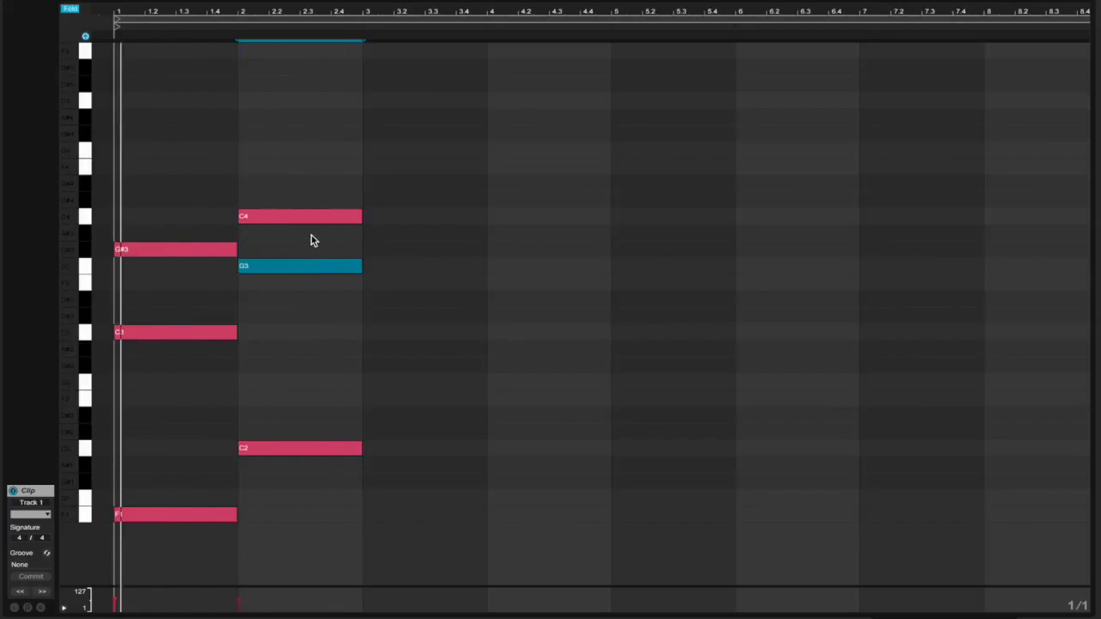
left_click_drag(314, 228, 295, 289)
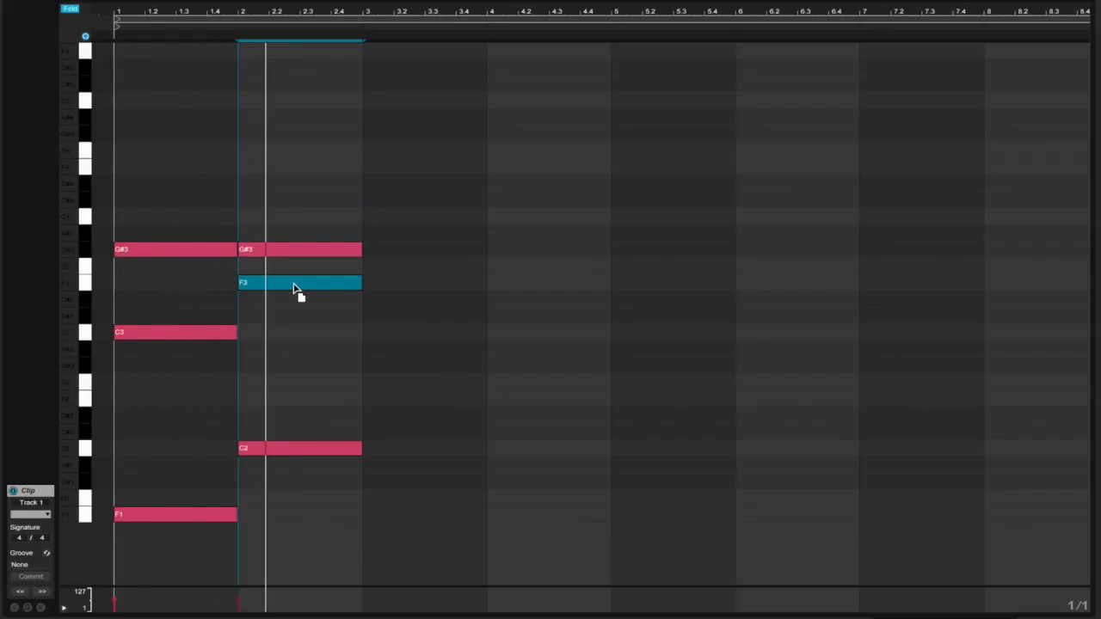
left_click_drag(296, 248, 298, 223)
left_click_drag(284, 283, 278, 372)
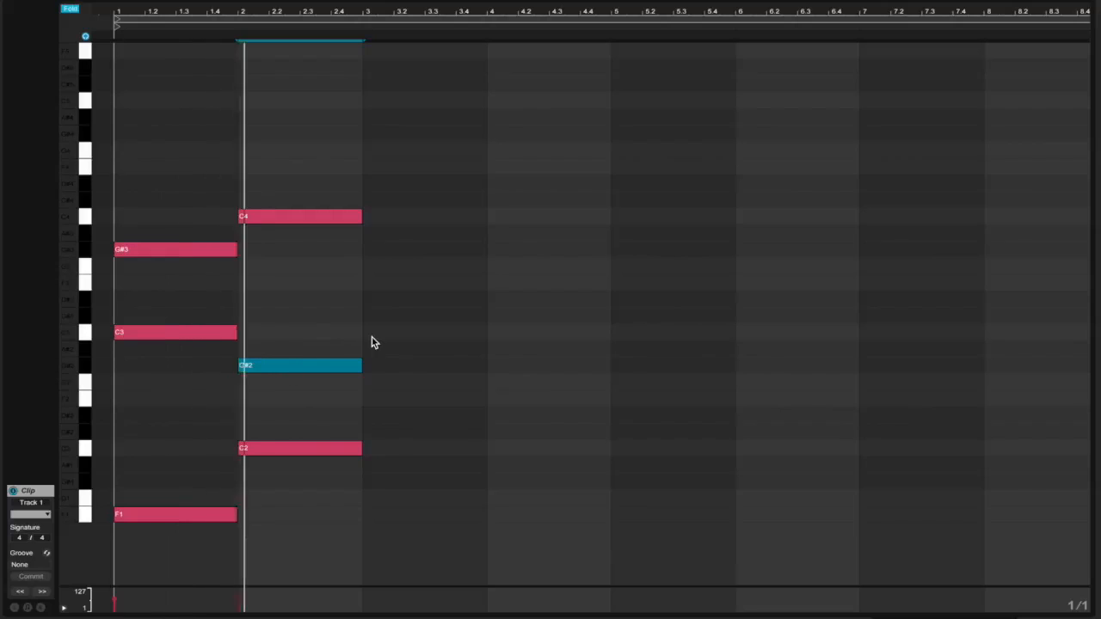
- Place one-bar notes on G3 and G1 in bar 3
key("ctrl+d")
left_click_drag(386, 369, 386, 267)
left_click_drag(396, 367, 394, 480)
key("Down")
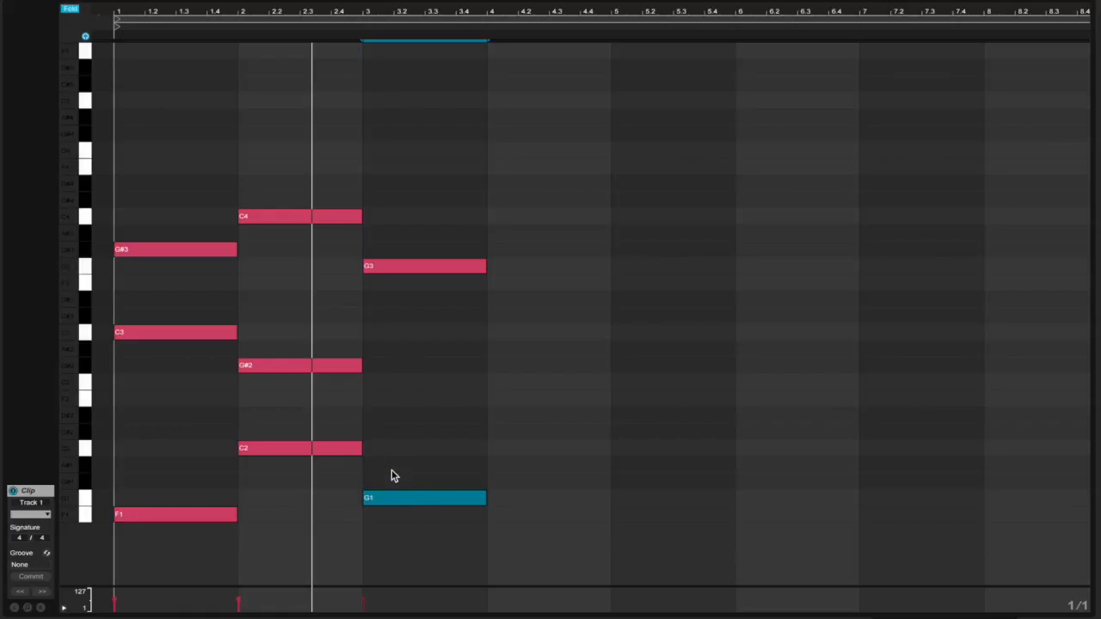
- Add a one-bar F2 note between the two bar 3 notes, lower it to C2 and play the chord
left_click(393, 401)
key("space")
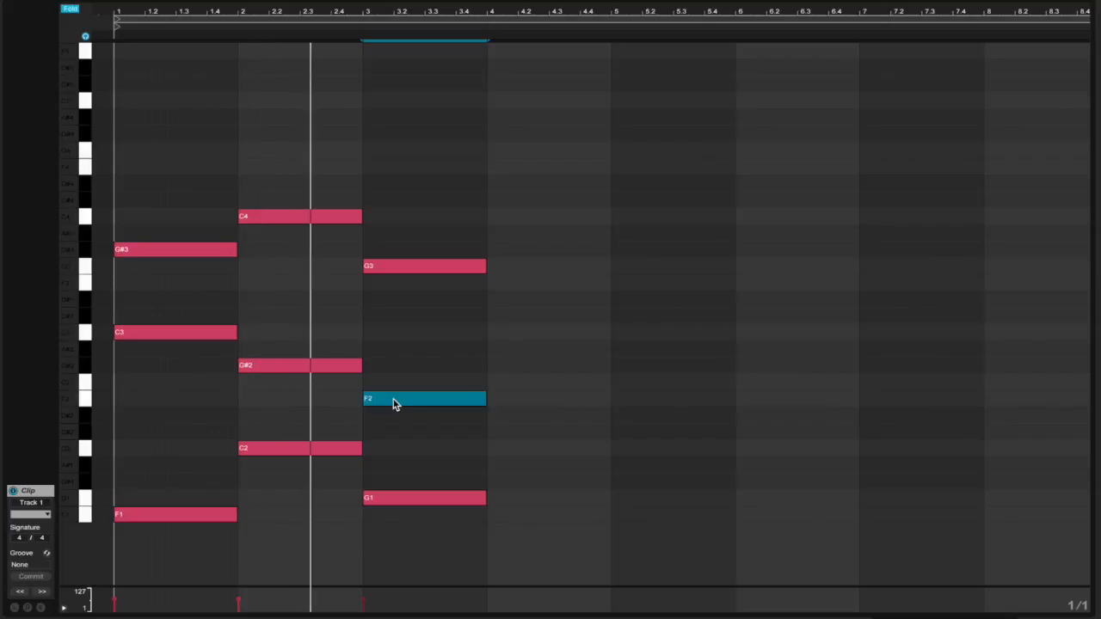
key("space")
left_click_drag(393, 403, 400, 456)
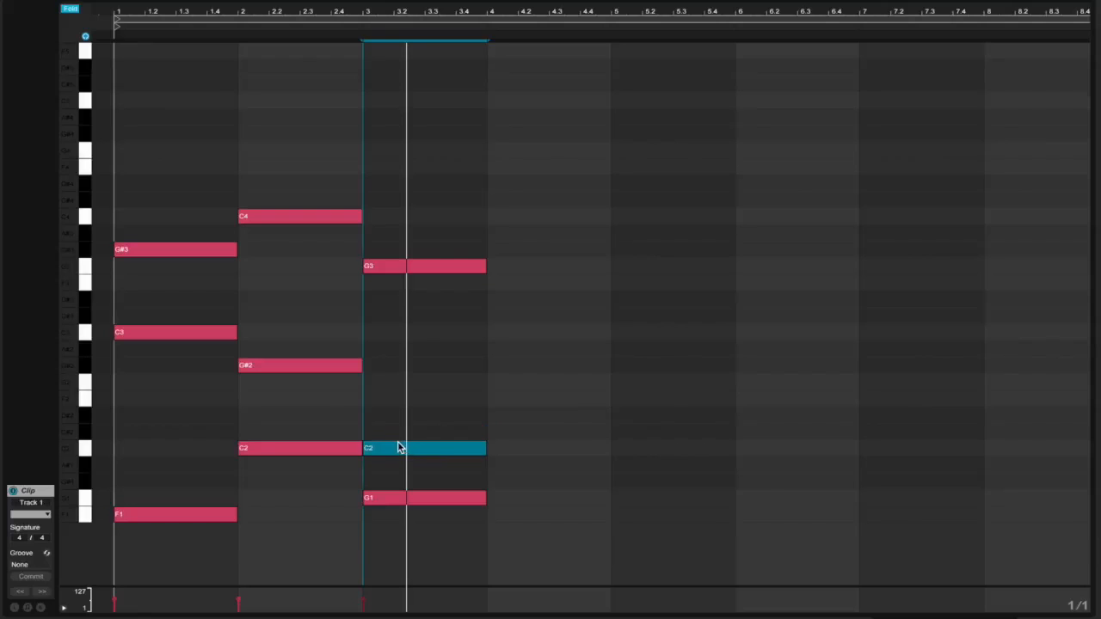
key("space")
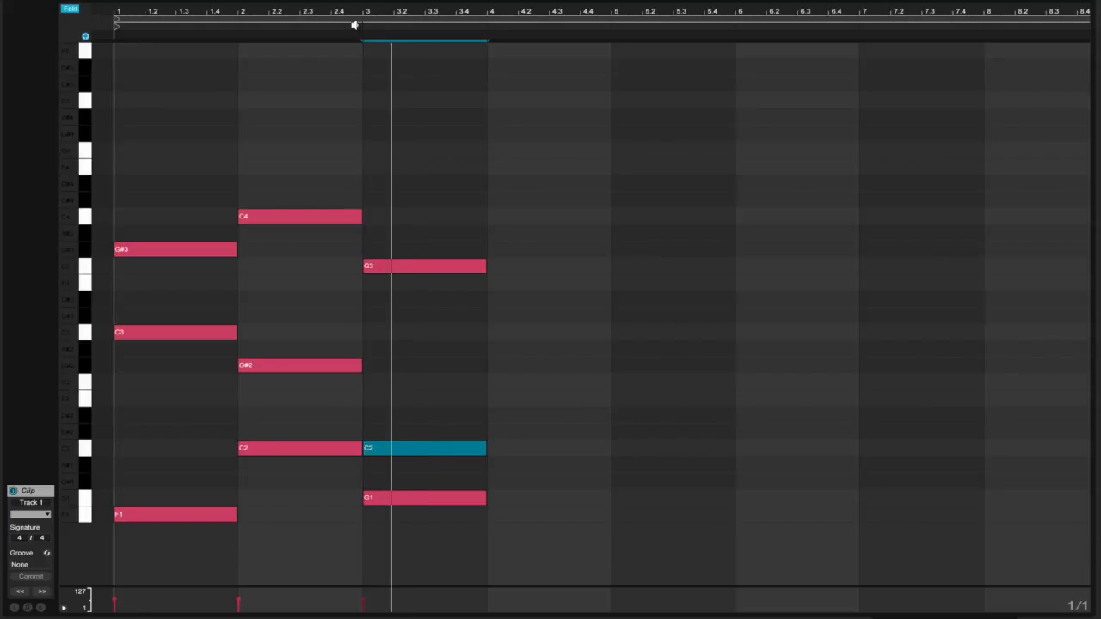
- Add one-bar notes on G#3 and D#3 in bar 4 and move the pair down to C3 and D#2
double_click(501, 268)
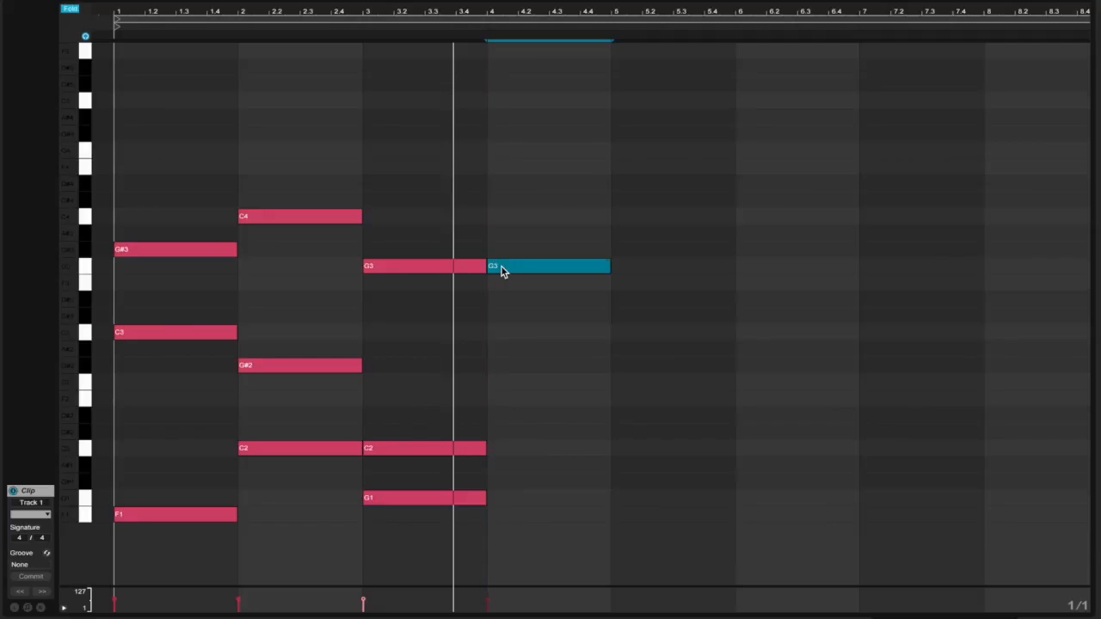
right_click(502, 268)
left_click(496, 268)
left_click(498, 246)
left_click_drag(498, 266, 498, 255)
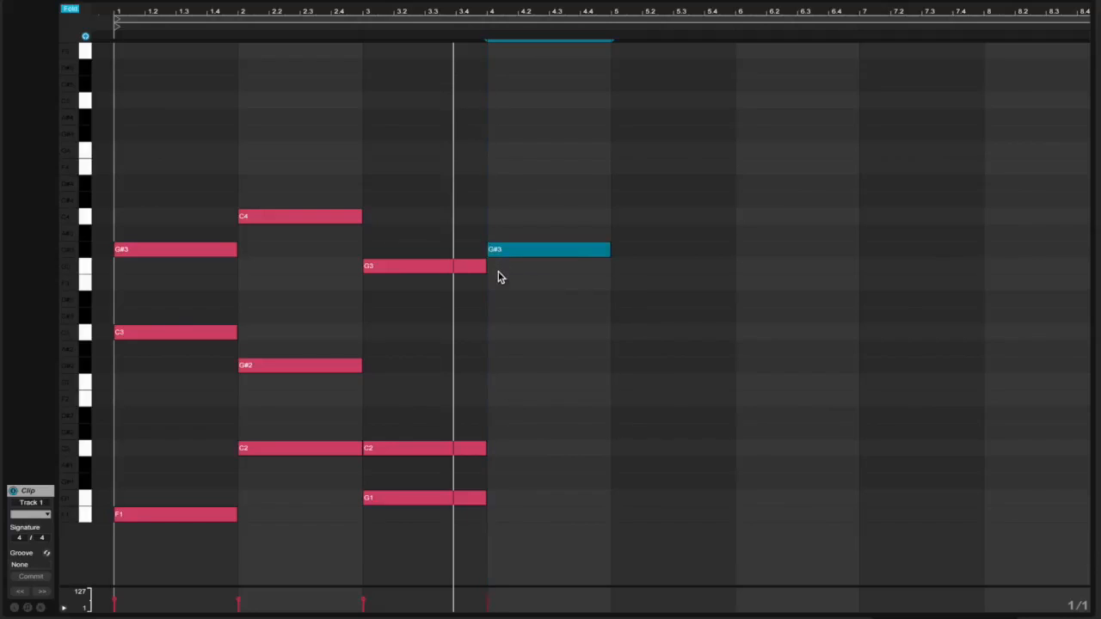
double_click(496, 298)
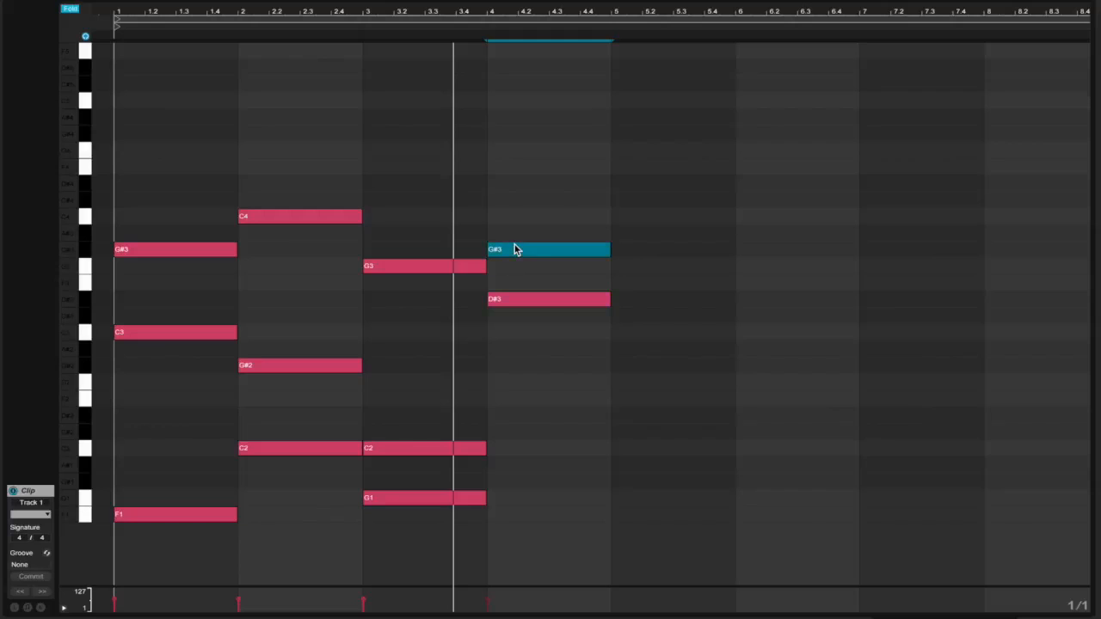
left_click_drag(521, 260, 527, 416)
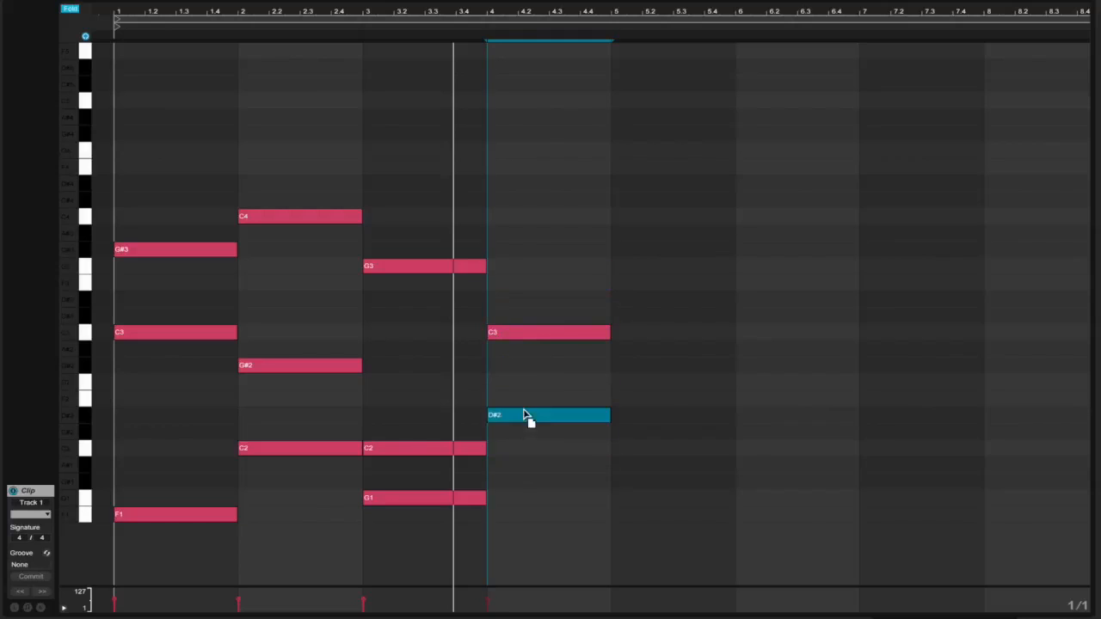
- Add a one-bar A#1 bass note in bar 4 and play the progression from bar 3
double_click(520, 466)
key("space")
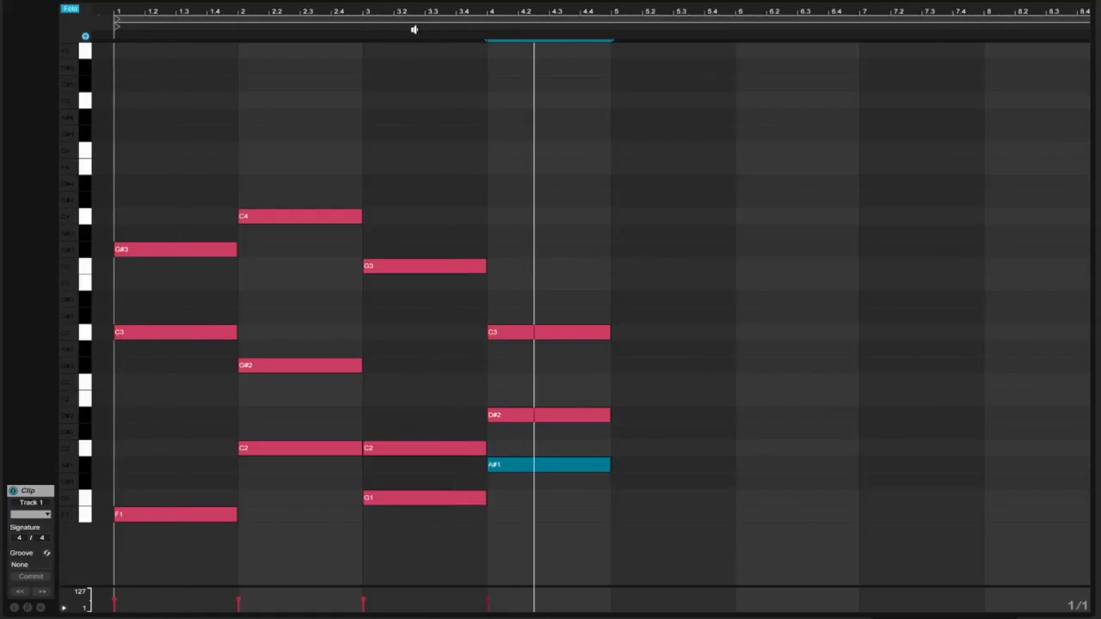
left_click(344, 31)
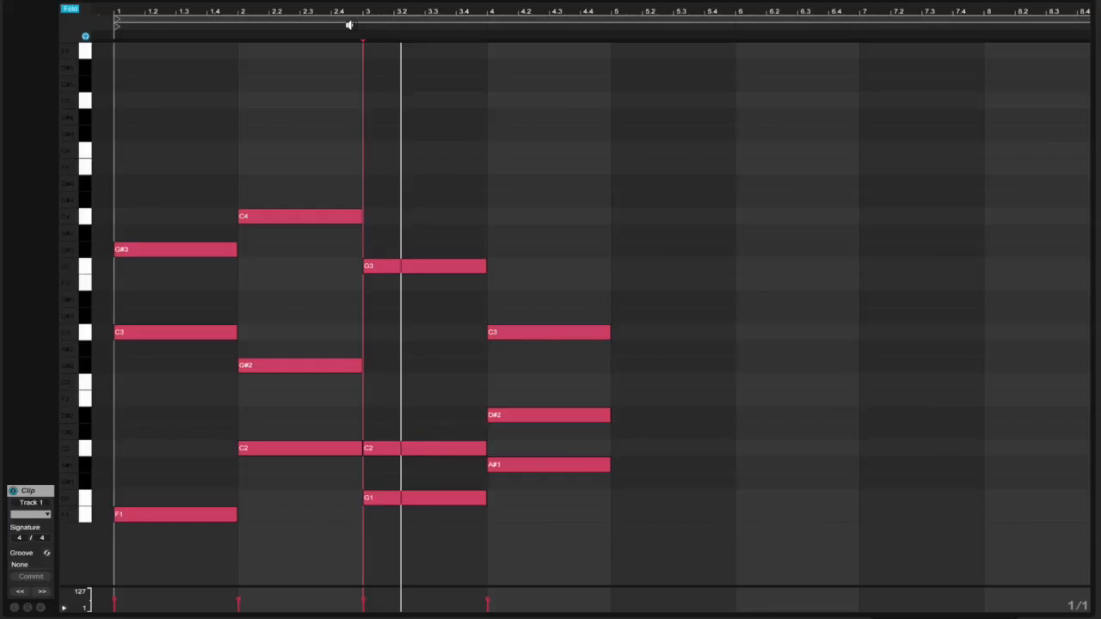
key("space")
- Revoice the bar 4 chord by moving A#1 to G#1, D#2 to G2 and C3 to C#3
left_click(522, 468)
mouse_move(522, 469)
left_mouse_down()
mouse_move(522, 504)
mouse_move(523, 485)
left_mouse_up()
left_click_drag(521, 388, 521, 383)
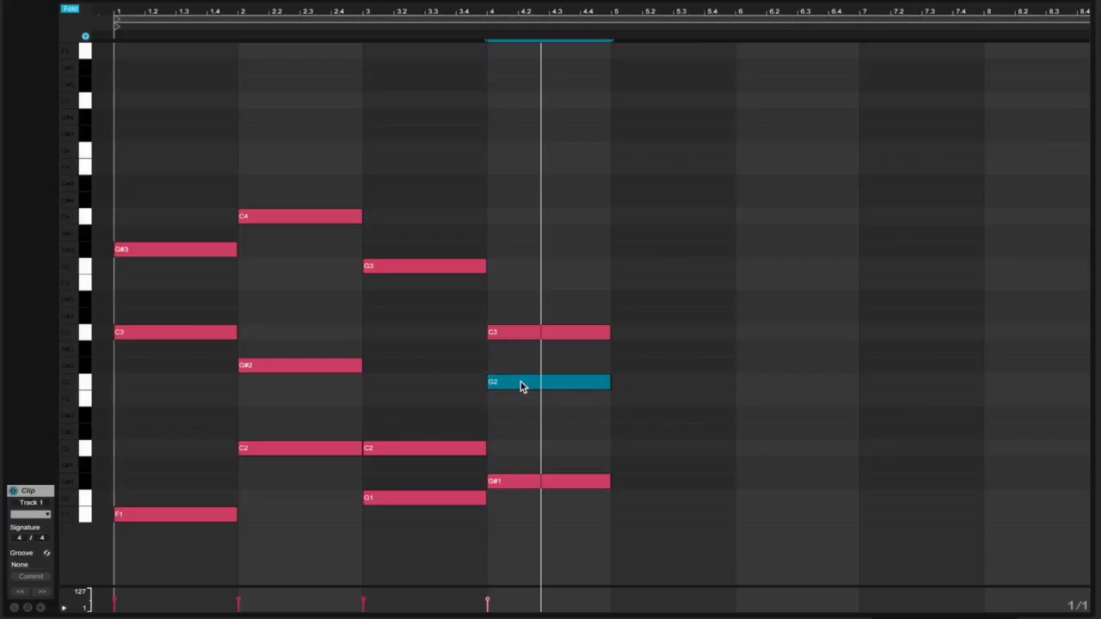
left_click_drag(523, 335, 525, 326)
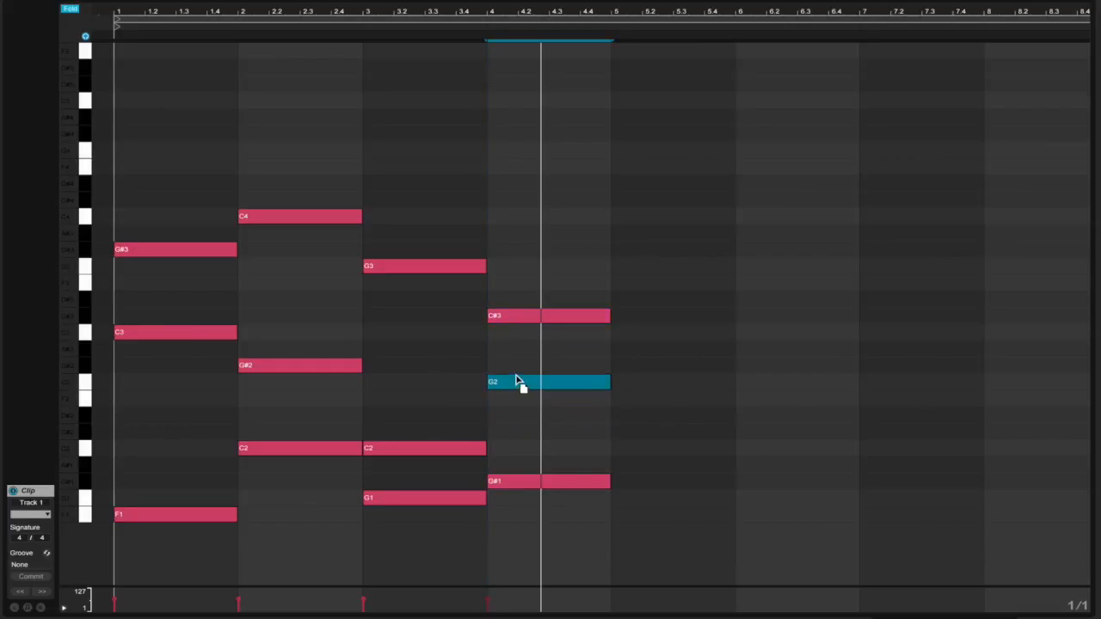
- Raise the G2 note in bar 4 to G#2 and play the progression
left_click_drag(516, 381, 516, 375)
left_click(480, 27)
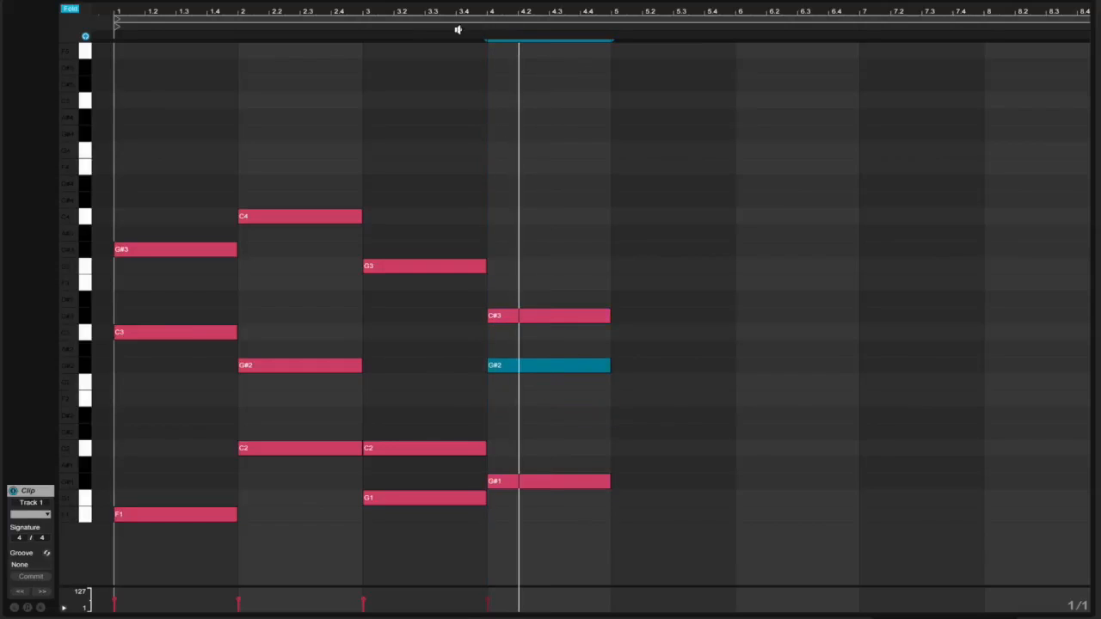
left_click(357, 23)
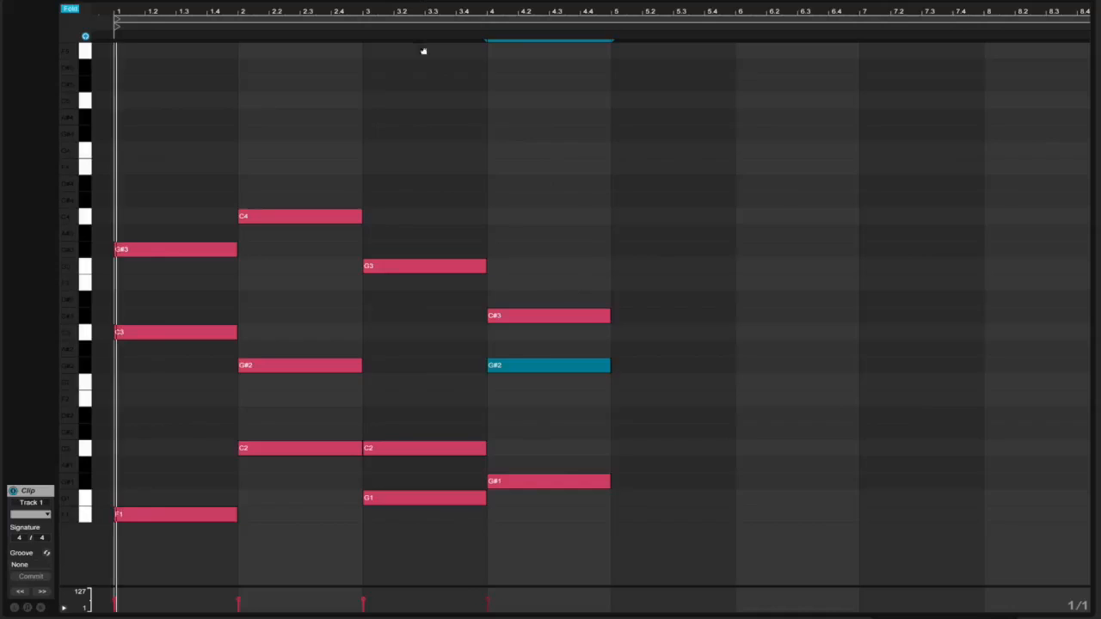
- Revoice the bar 4 chord by moving C#3 to G#3 and G#1 to D#2, and play it from bar 3
right_click(504, 319)
left_click(508, 296)
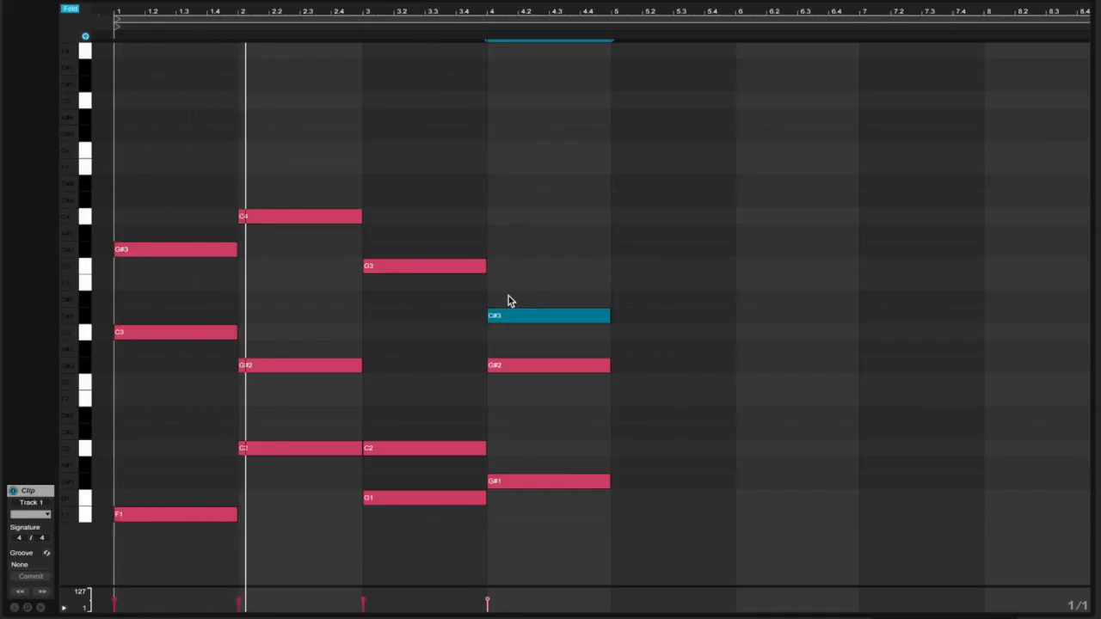
left_click(509, 304)
left_click_drag(506, 320, 507, 307)
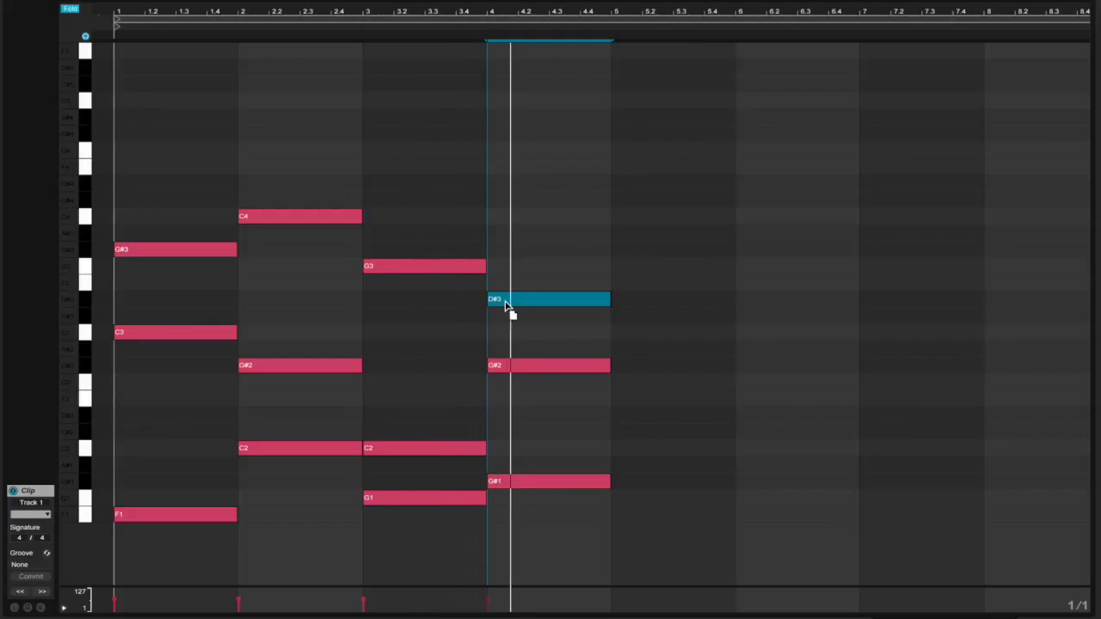
left_click_drag(511, 311, 504, 253)
mouse_move(502, 363)
left_mouse_down()
mouse_move(509, 330)
mouse_move(504, 363)
left_mouse_up()
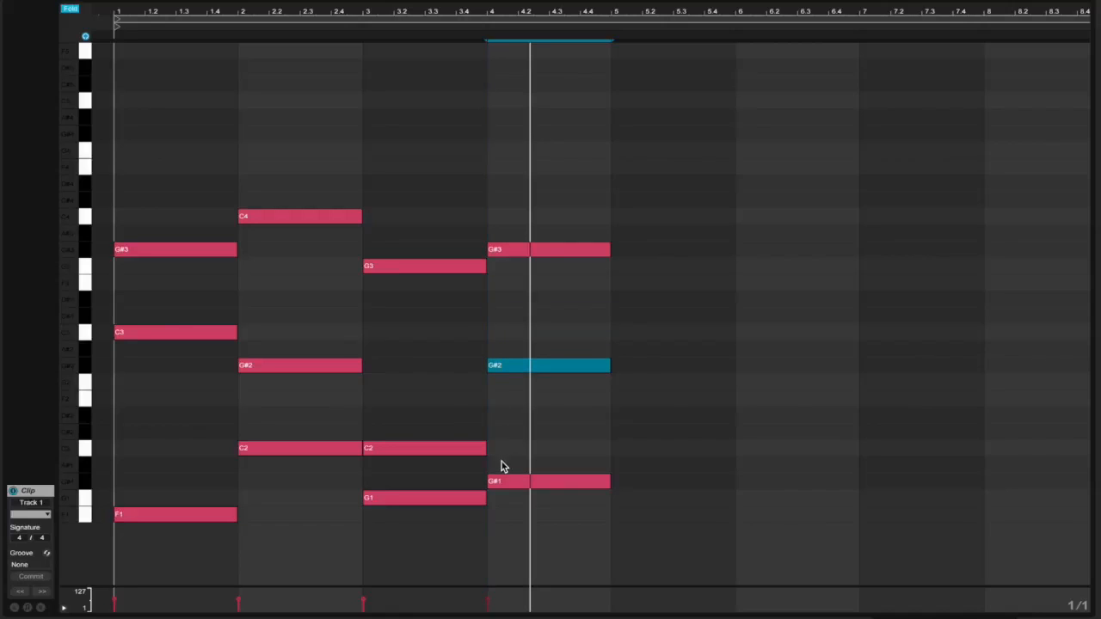
left_click_drag(504, 476, 512, 418)
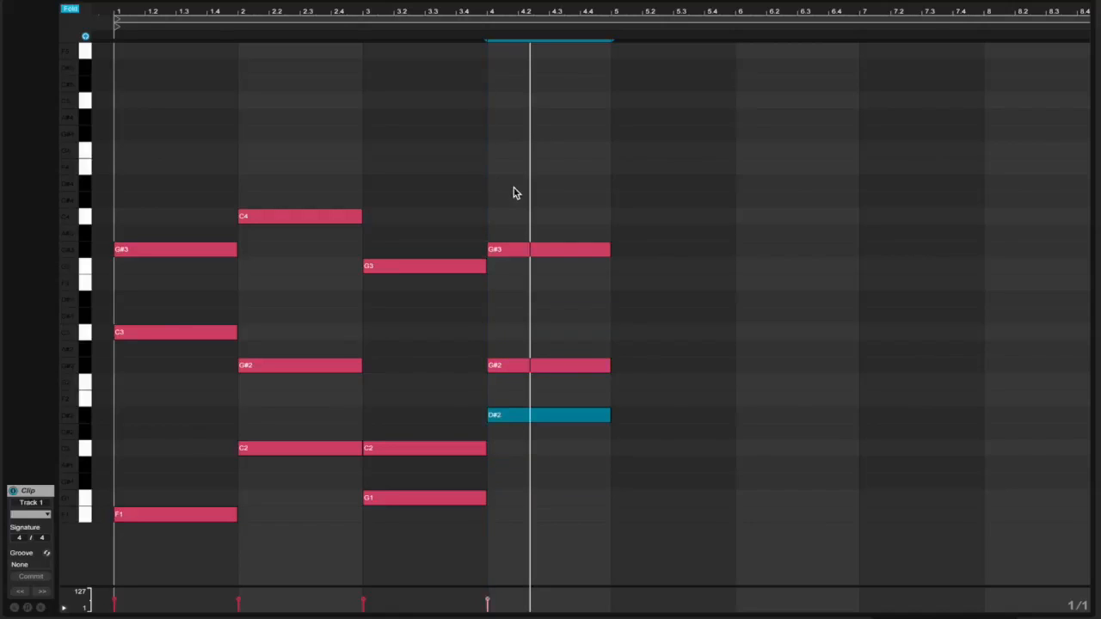
left_click(352, 34)
key("space")
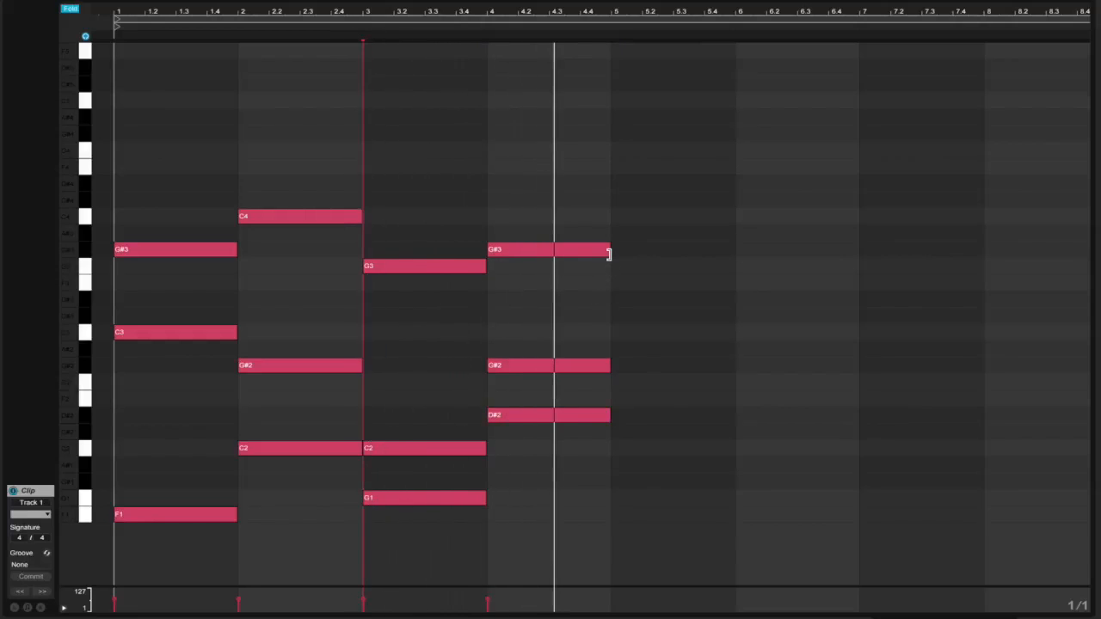
- Set the fixed grid to 1/4 and shorten the three bar 4 notes to half a bar
left_click(634, 273)
right_click(634, 273)
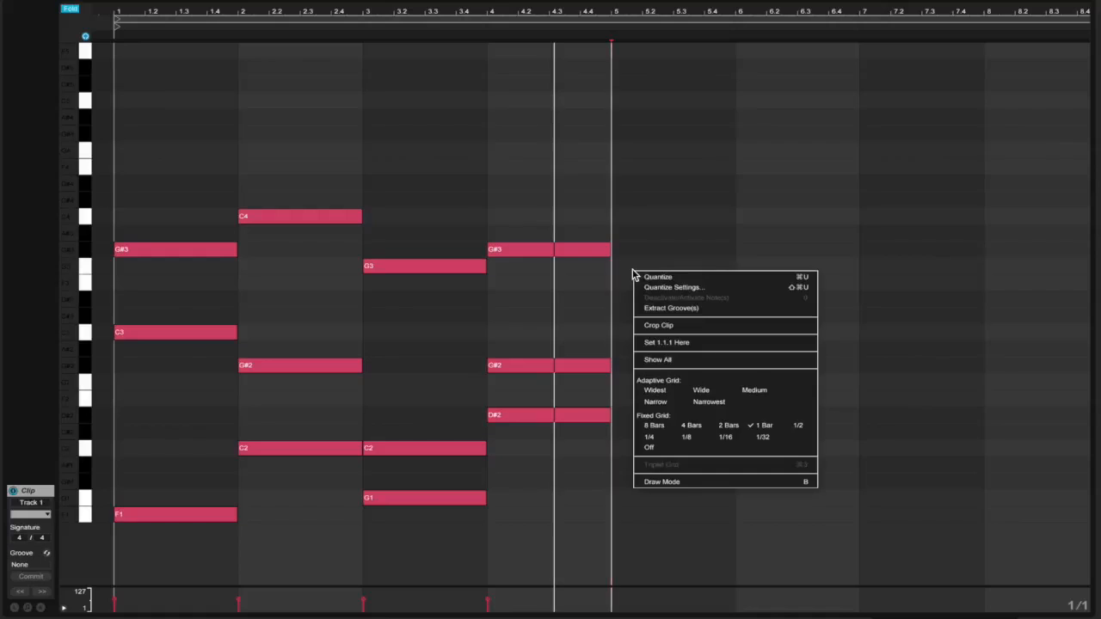
left_click(652, 439)
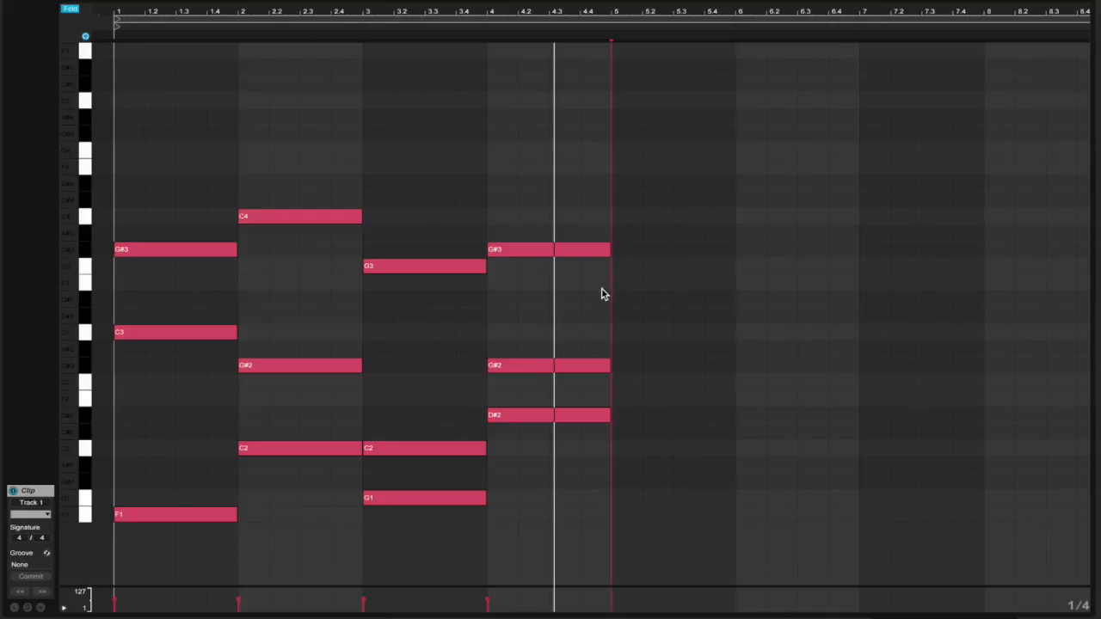
left_click(608, 250)
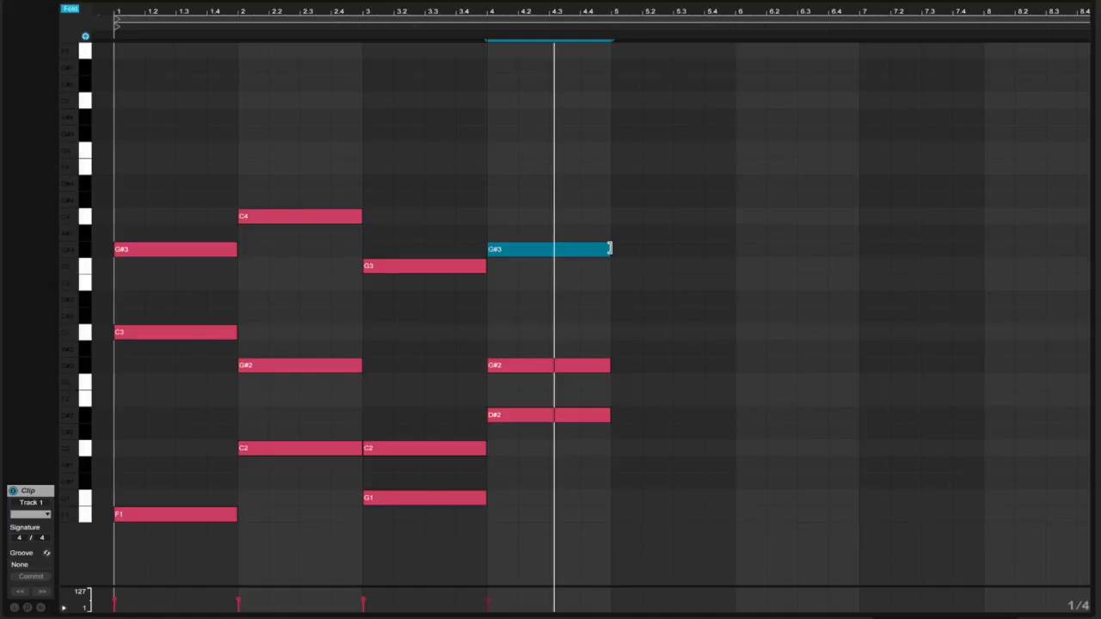
left_click_drag(609, 249, 549, 252)
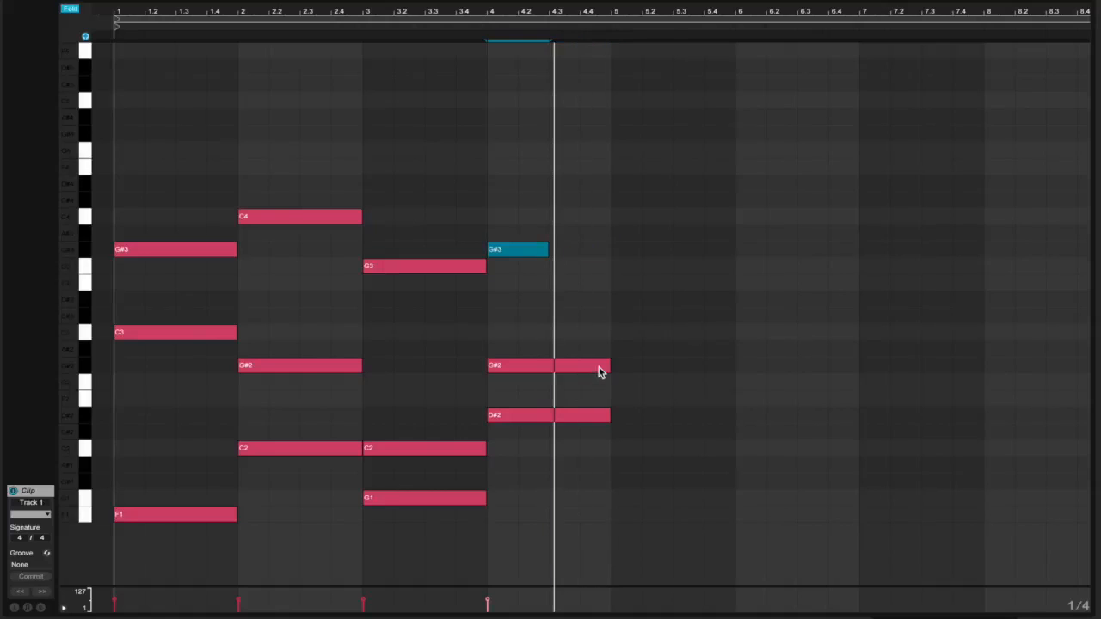
left_click_drag(609, 365, 550, 366)
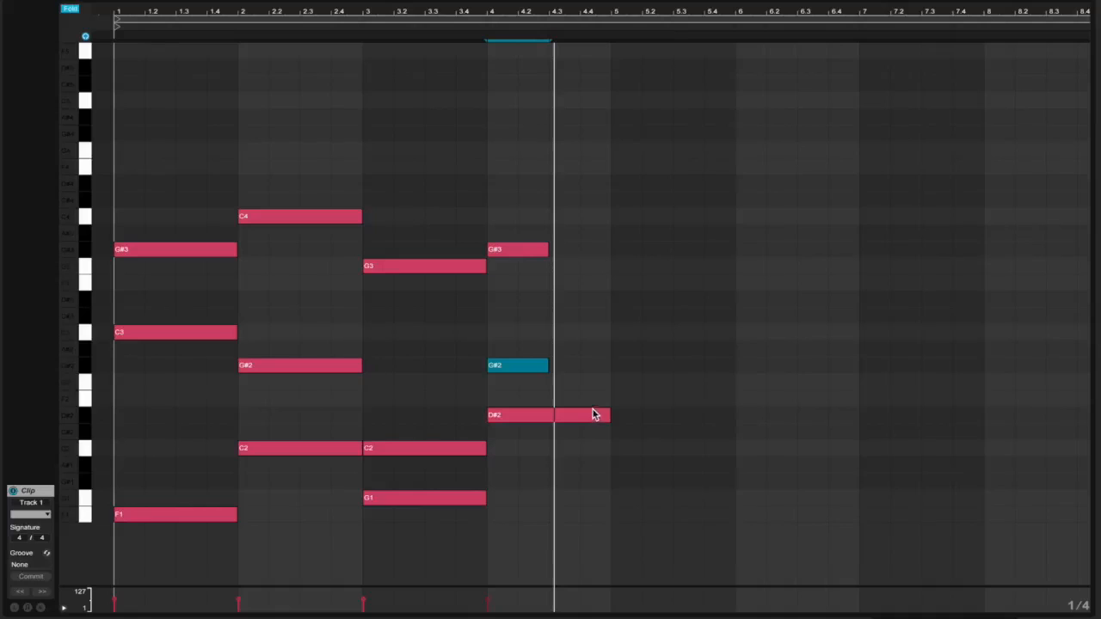
left_click_drag(609, 415, 557, 414)
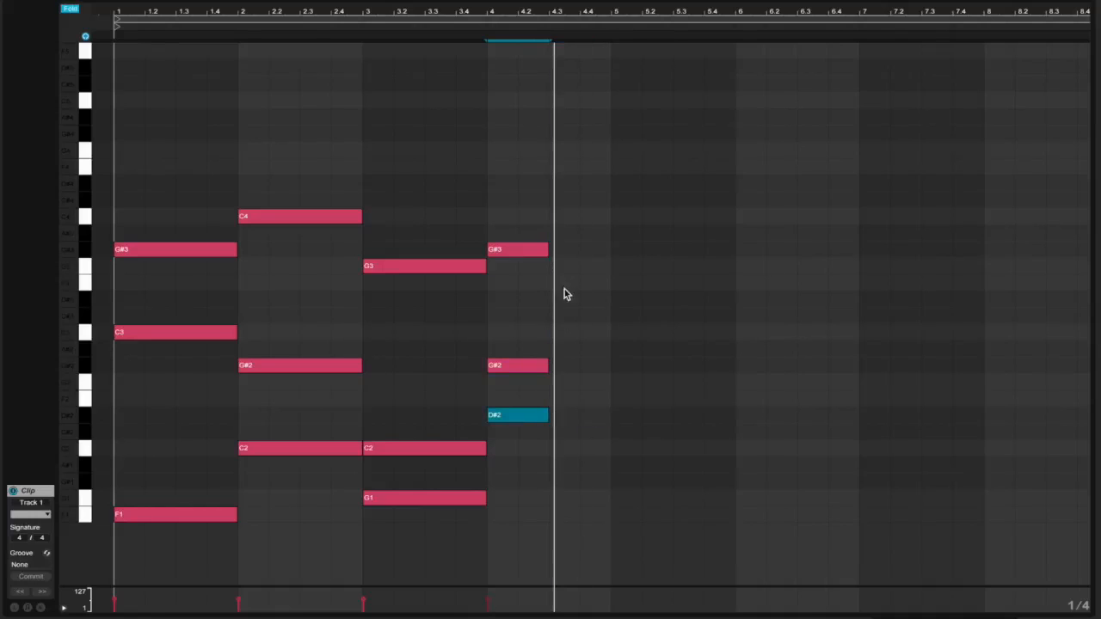
- Add half-bar notes on G3, G2 and C#2 in the second half of bar 4 and play the result
left_click_drag(579, 266, 611, 265)
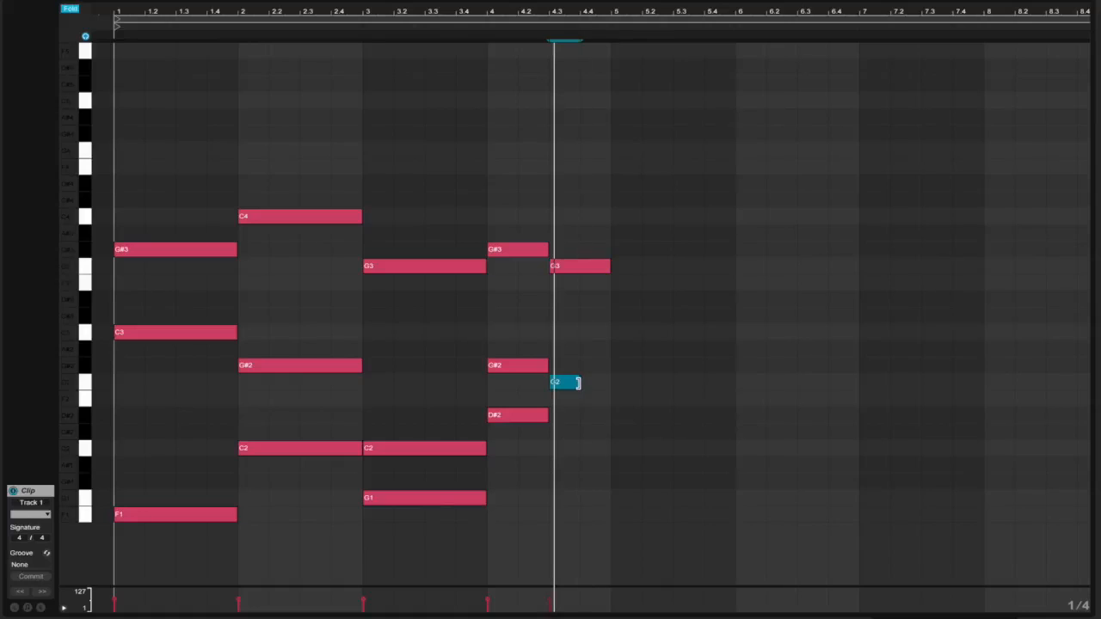
left_click_drag(595, 383, 607, 389)
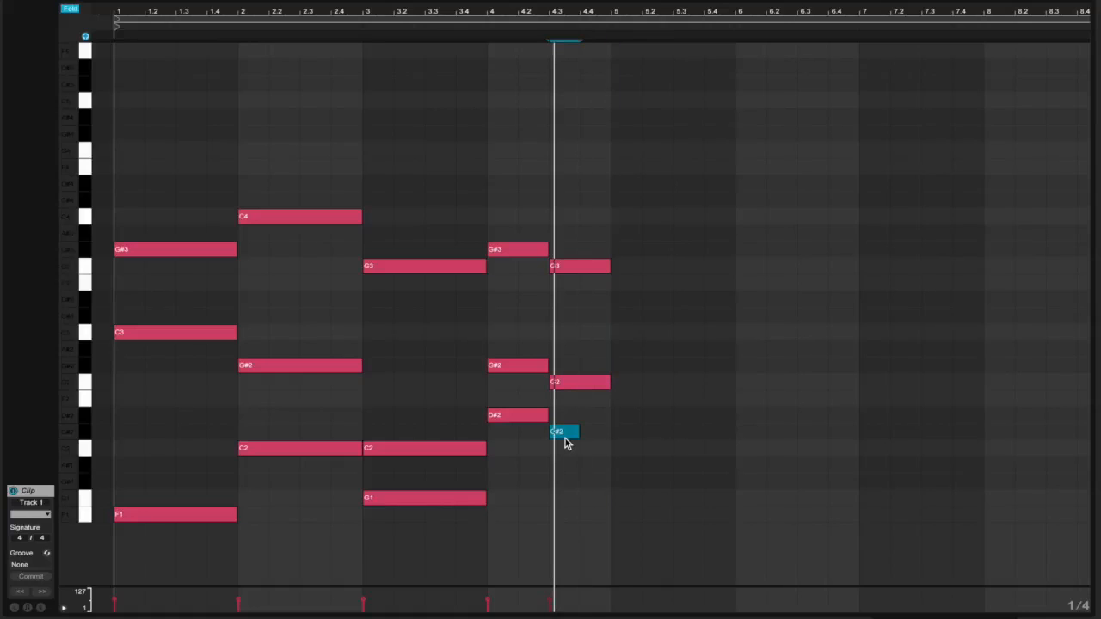
left_click_drag(586, 435, 609, 433)
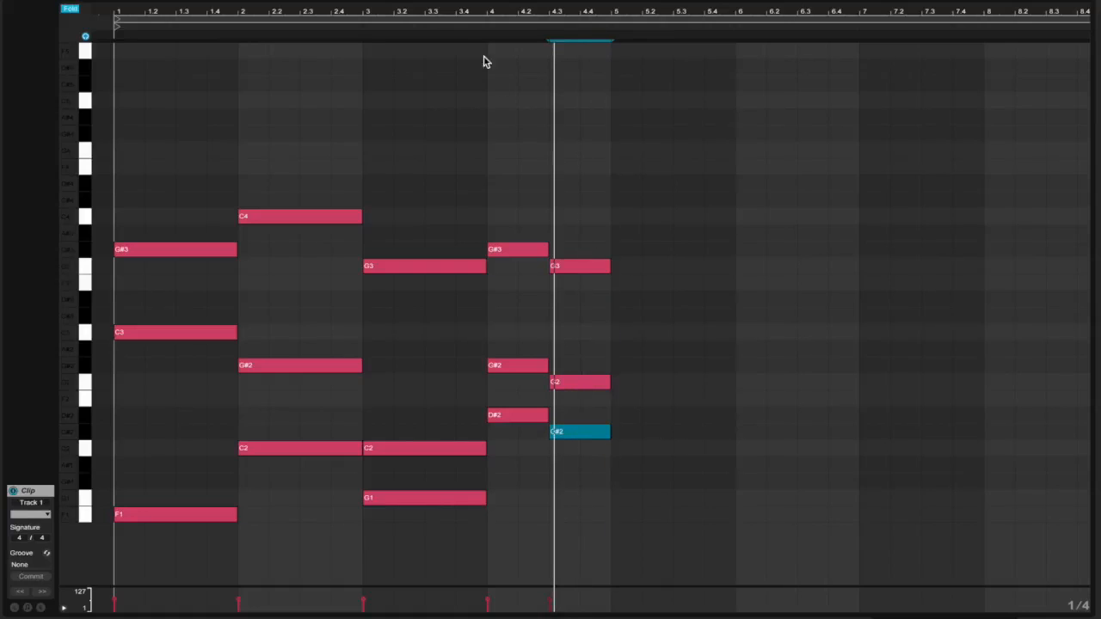
left_click(481, 27)
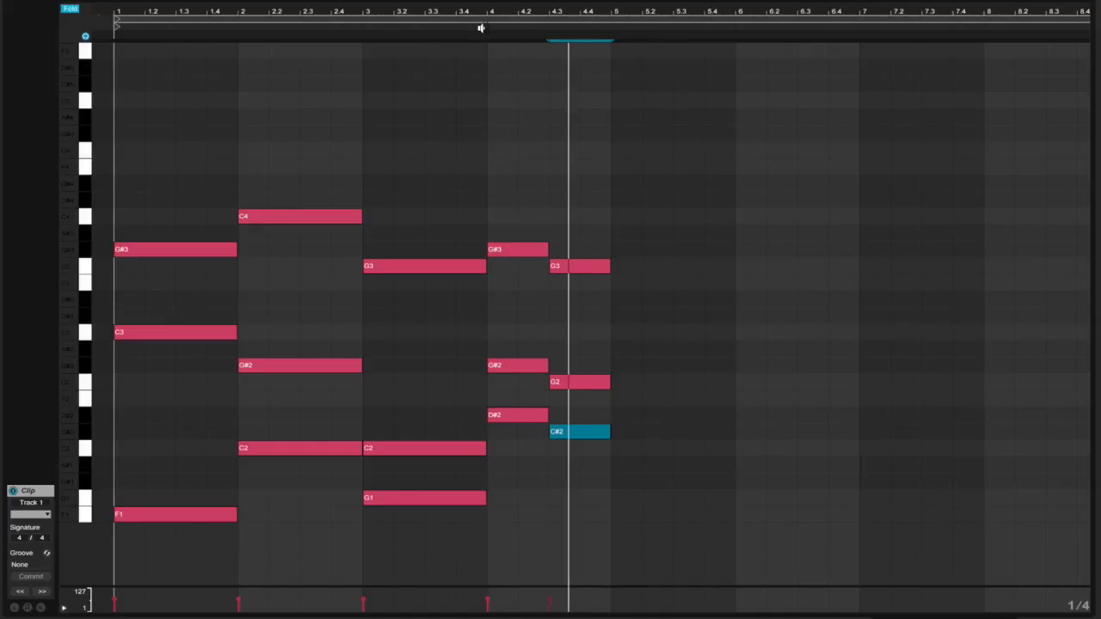
- In the second half of bar 4, move G2 to A#2 and C#2 to C2, and play the change
left_click_drag(574, 382, 579, 361)
left_click_drag(565, 444, 563, 447)
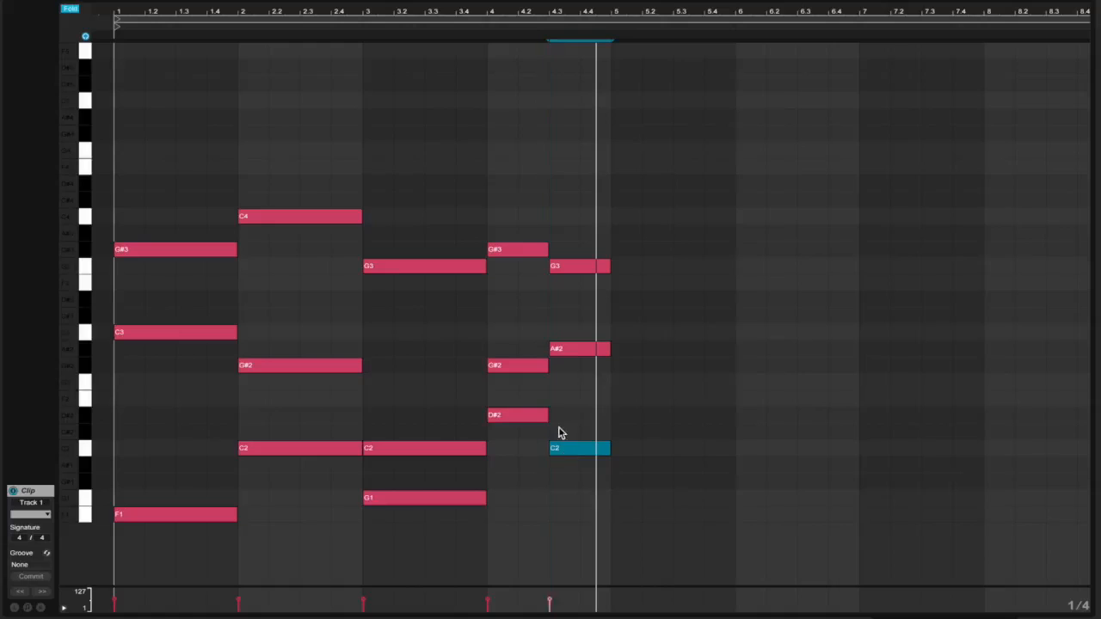
left_click(473, 23)
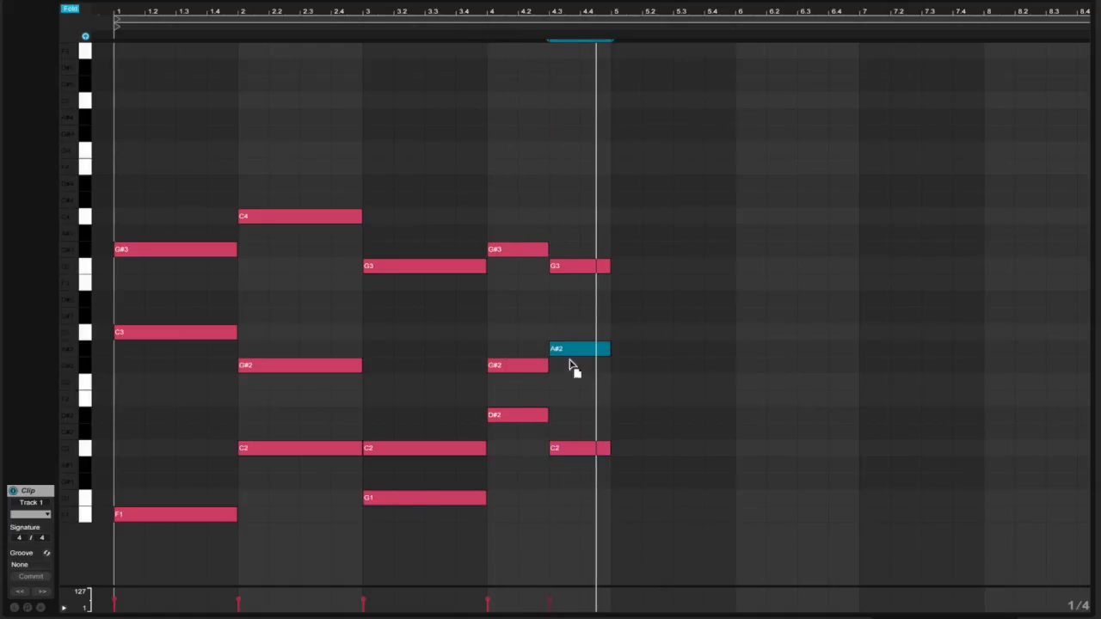
- Move the A#2 note in the second half of bar 4 to F2 and on up to C3, and play the chord
left_click_drag(569, 356, 568, 407)
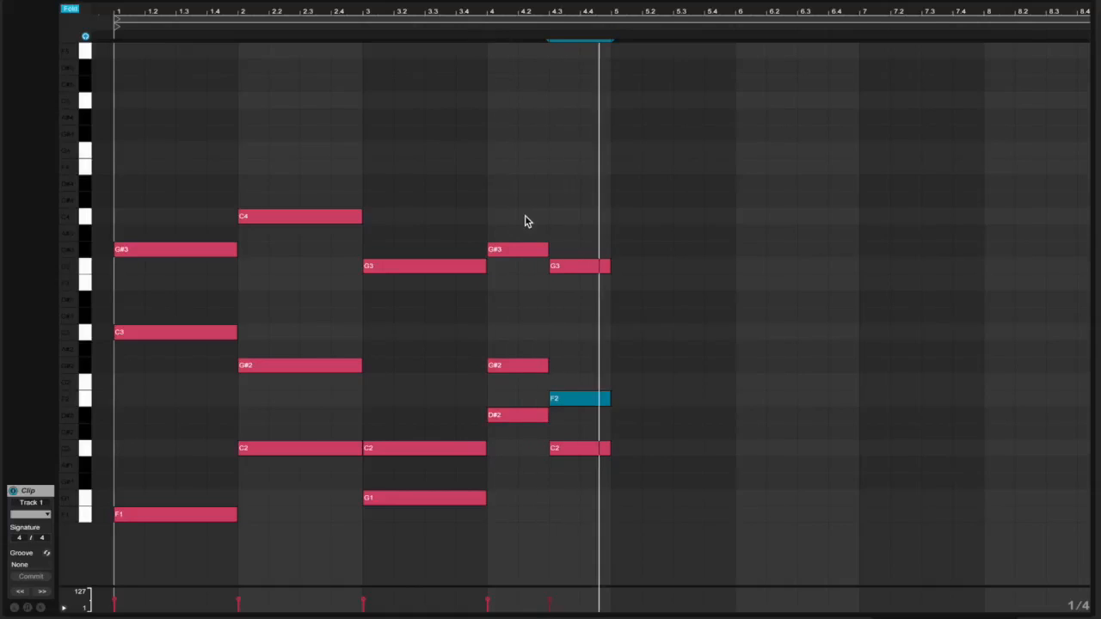
left_click_drag(571, 403, 577, 341)
left_click(464, 22)
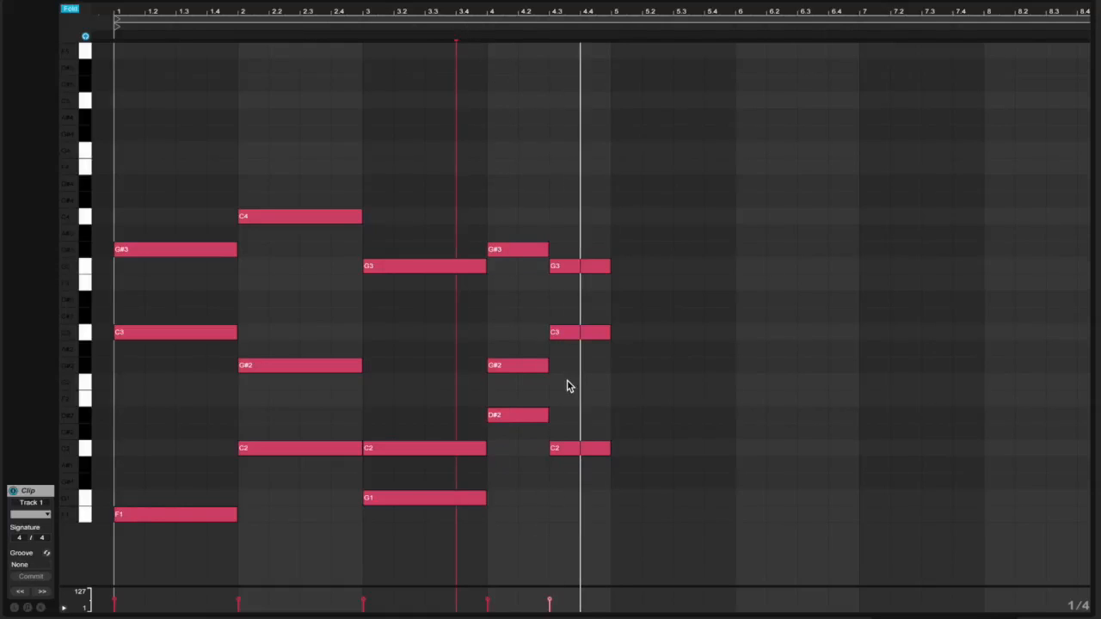
- Select all the notes in bars 1 to 4 and duplicate them into bars 5 to 8
left_click_drag(600, 219, 124, 573)
key("ctrl+d")
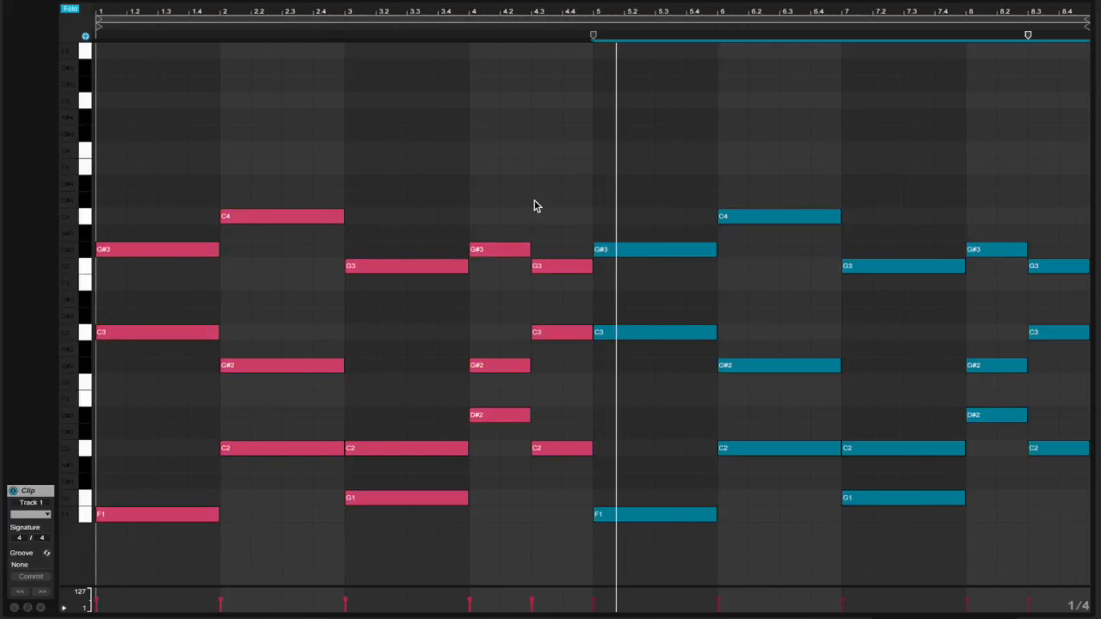
scroll(535, 204, "left", 2)
scroll(653, 347, "right", 2)
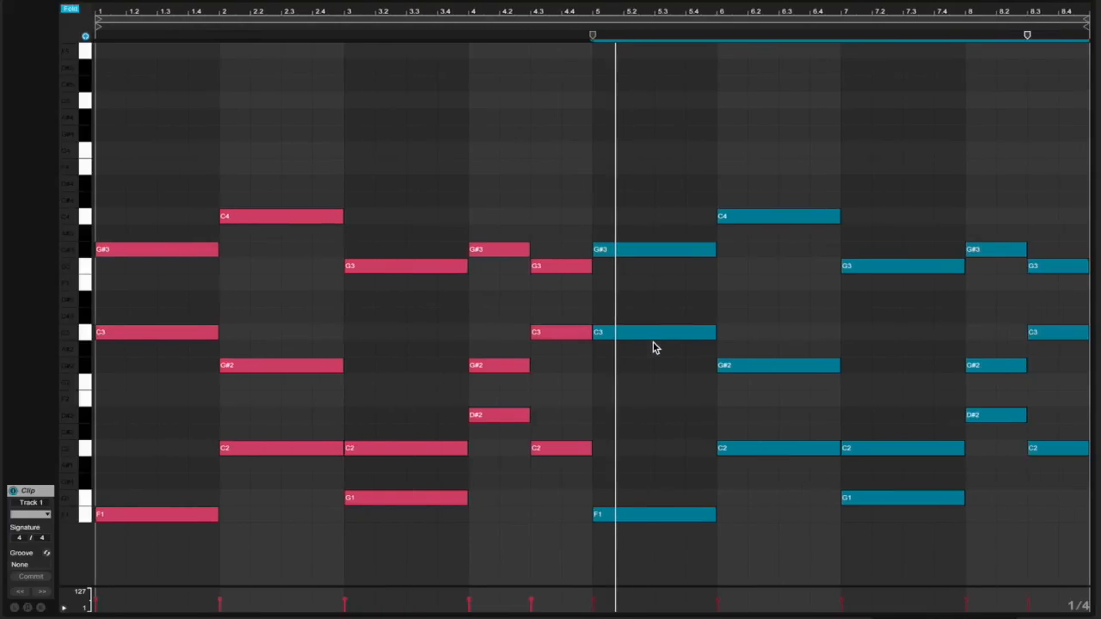
- Set the fixed grid to 1 Bar and play the duplicated progression from the start
left_click(631, 455)
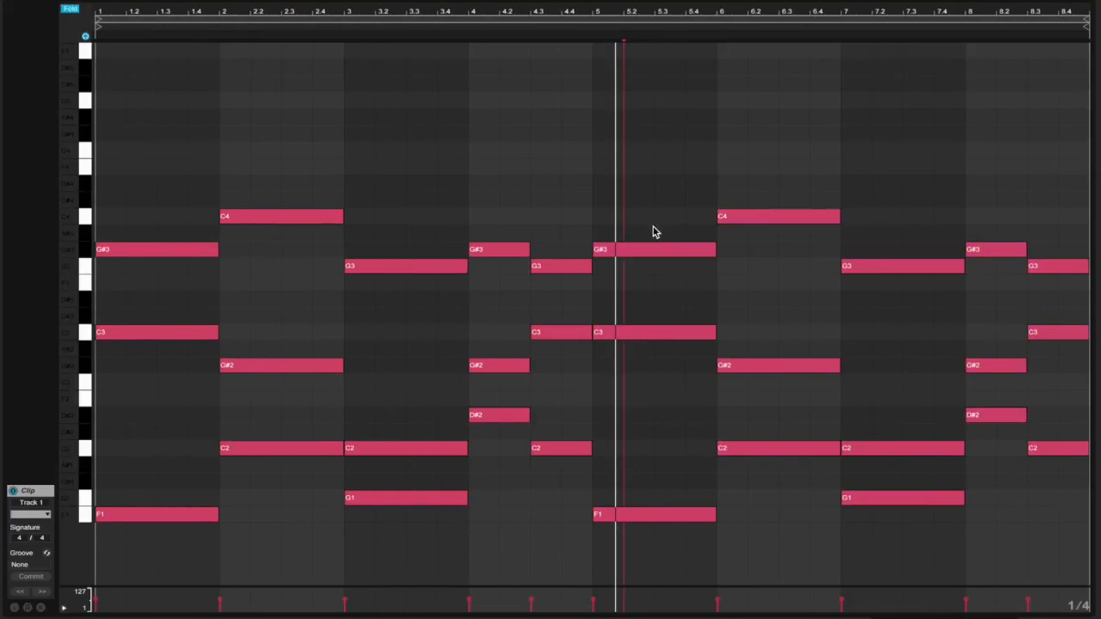
right_click(677, 210)
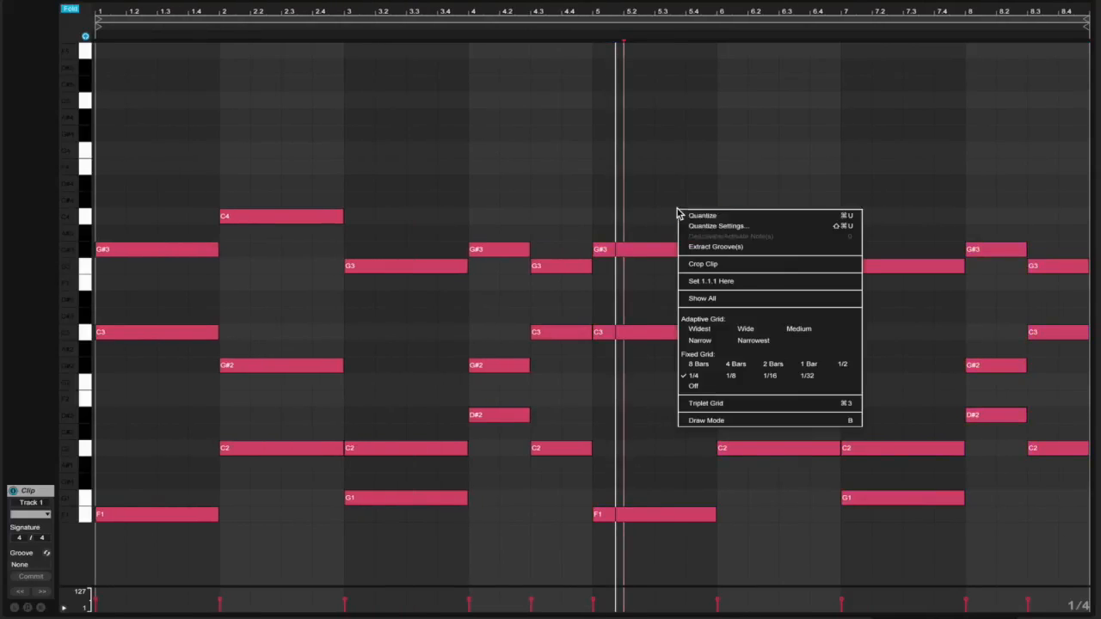
left_click(809, 366)
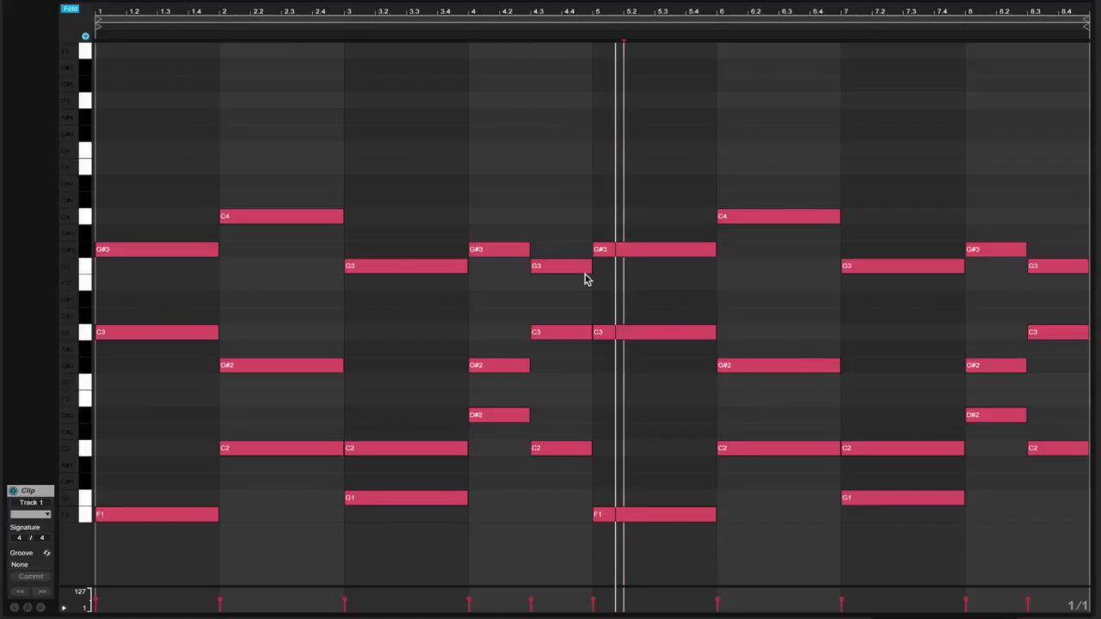
left_click(629, 175)
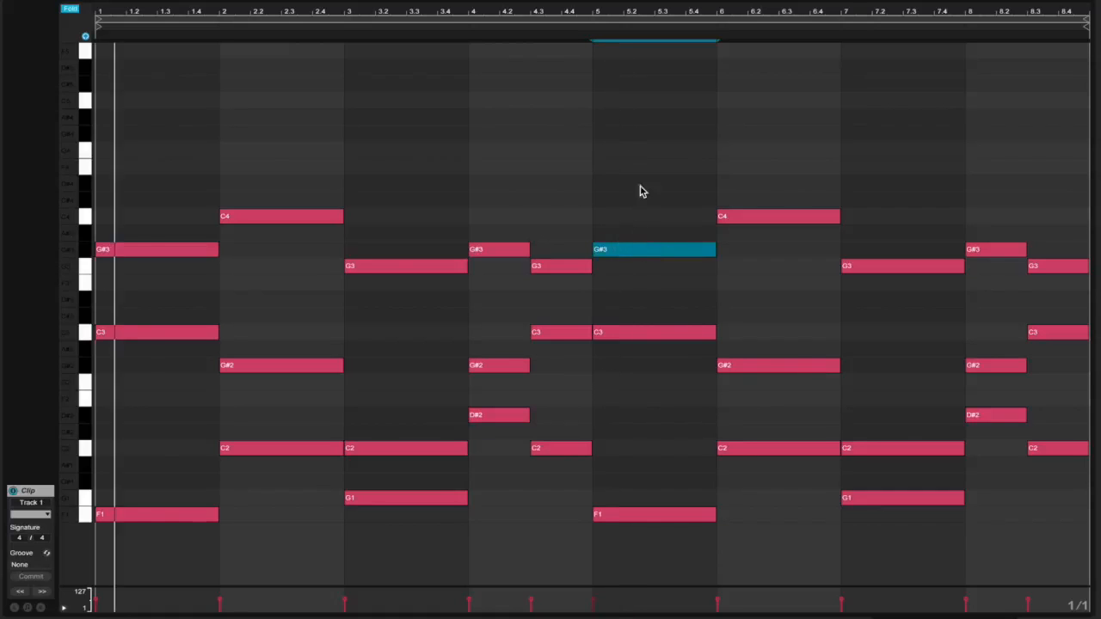
scroll(643, 206, "left", 4)
scroll(644, 207, "right", 3)
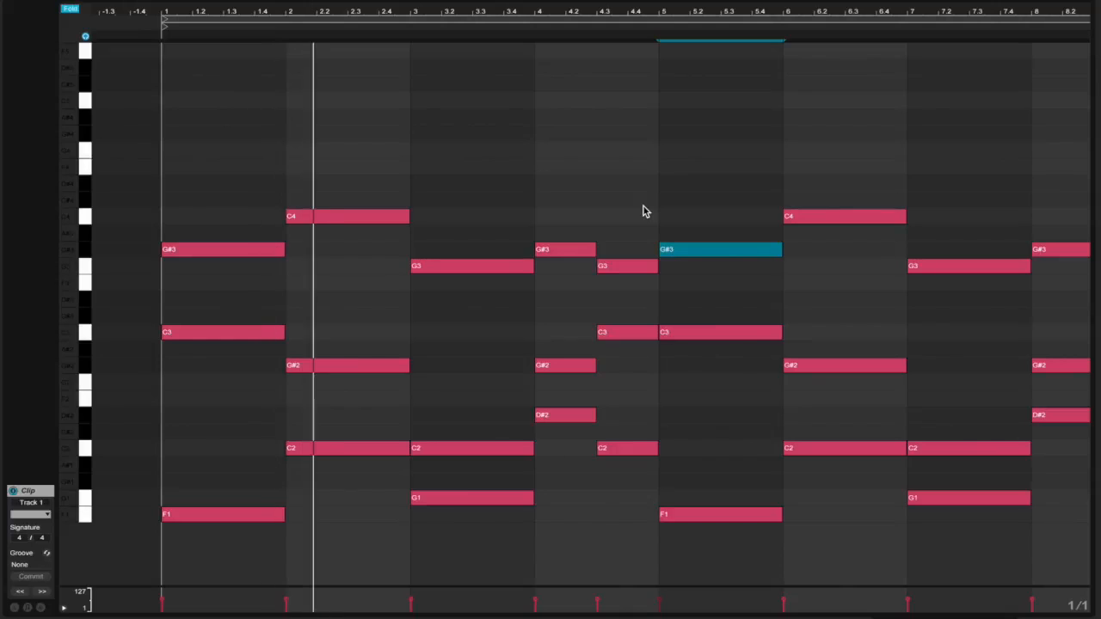
scroll(643, 207, "right", 1)
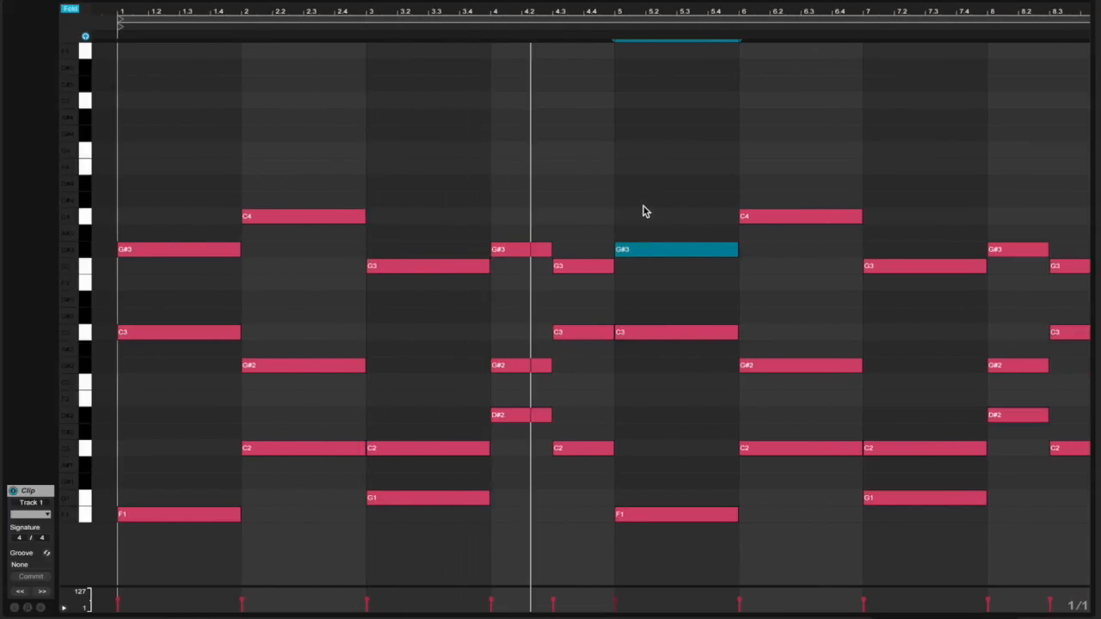
- Transpose the whole bar 5 chord up two scale steps to G#1, D#3 and C4
left_click_drag(634, 427, 637, 545)
key("Up")
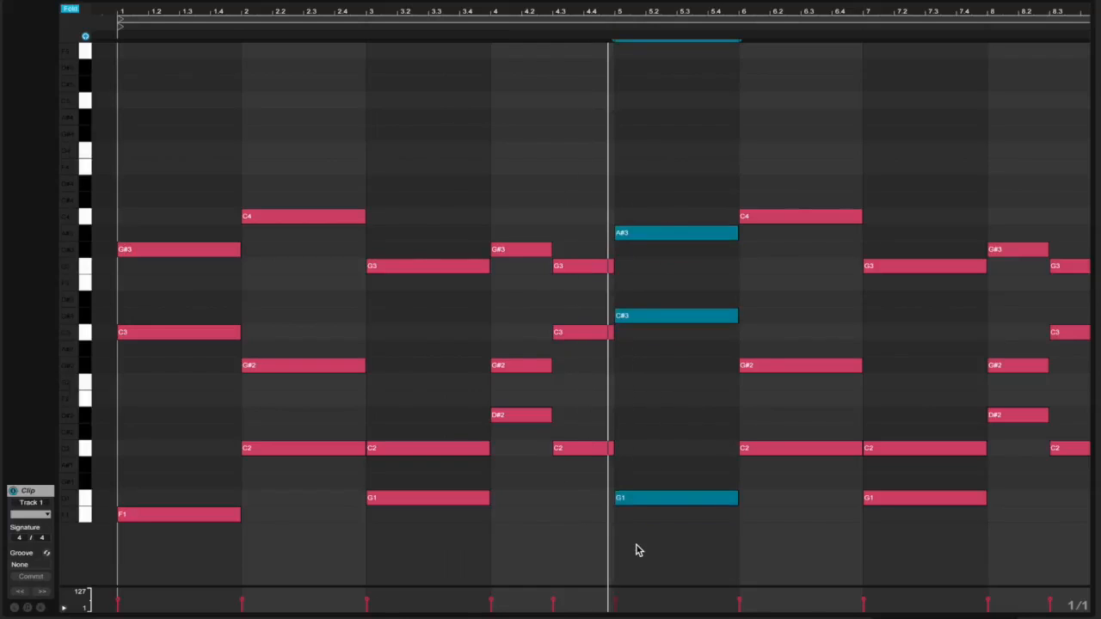
key("Up")
- Transpose the whole bar 6 chord up three scale steps to F2, C#3 and F4
left_click_drag(800, 162, 793, 553)
key("Up")
key("Up")
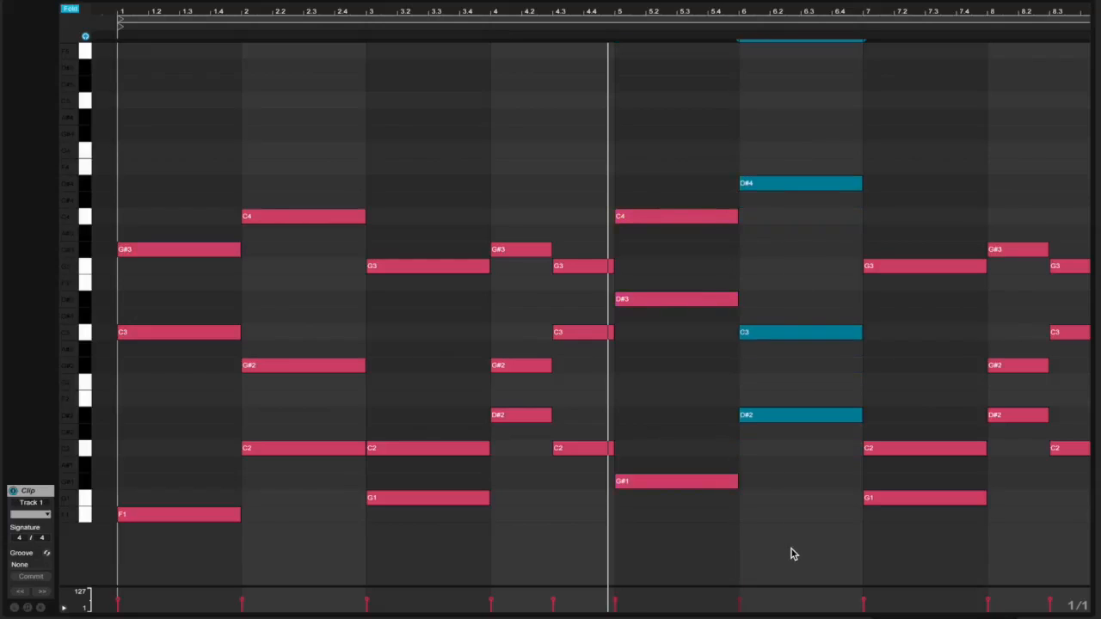
key("Up")
- Transpose the whole bar 7 chord up the scale to D#2, G#2 and D#4
left_click_drag(911, 189, 916, 535)
key("Up")
key("Up")
key("Up")
key("Up")
key("Up")
key("Up")
key("Up")
key("Up")
key("Up")
key("Down")
scroll(993, 473, "right", 1)
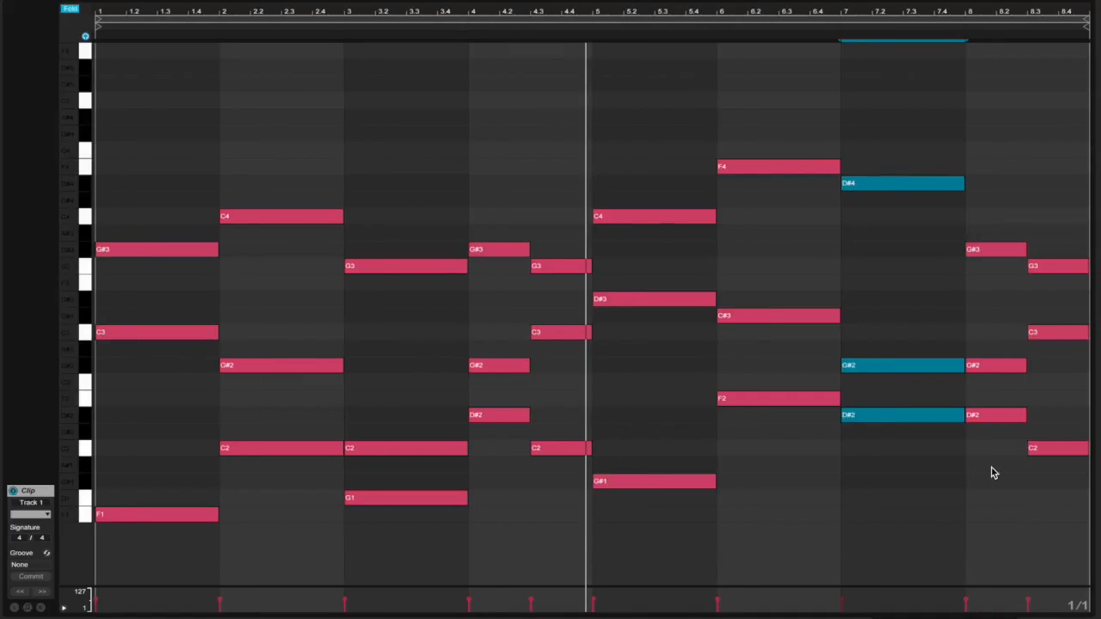
- Transpose the chord in the first half of bar 8 up three scale steps to G#2, C#3 and C#4
left_click_drag(991, 212, 990, 498)
key("Up")
key("Up")
key("Up")
key("Up")
key("Up")
key("Up")
key("Up")
key("Up")
key("Up")
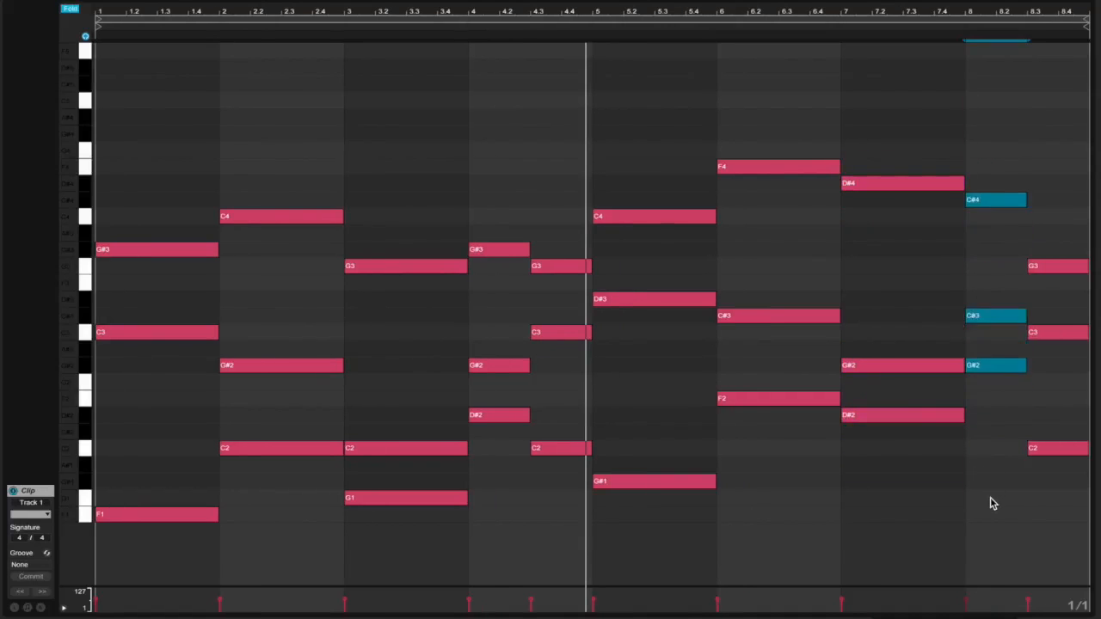
key("Down")
key("Down")
key("Down")
key("Down")
- Transpose the chord in the second half of bar 8 up three scale steps to F2, F3 and C4
left_click_drag(1059, 204, 1061, 481)
key("Up")
key("Up")
key("Up")
key("Up")
key("Up")
key("Up")
key("Up")
key("Up")
key("Up")
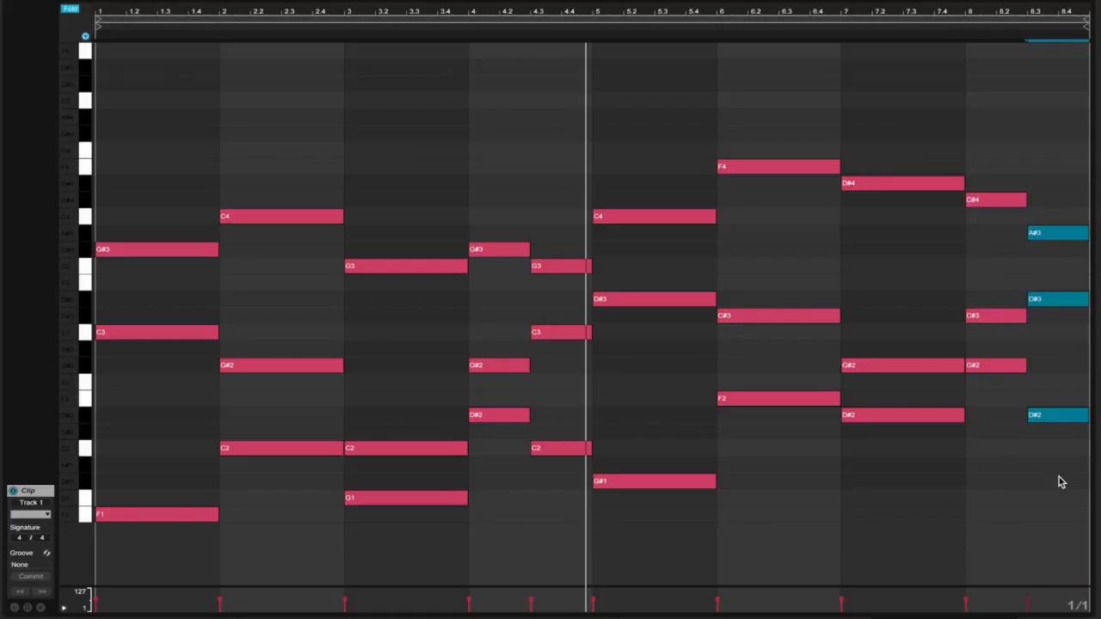
key("Down")
key("Down")
key("Down")
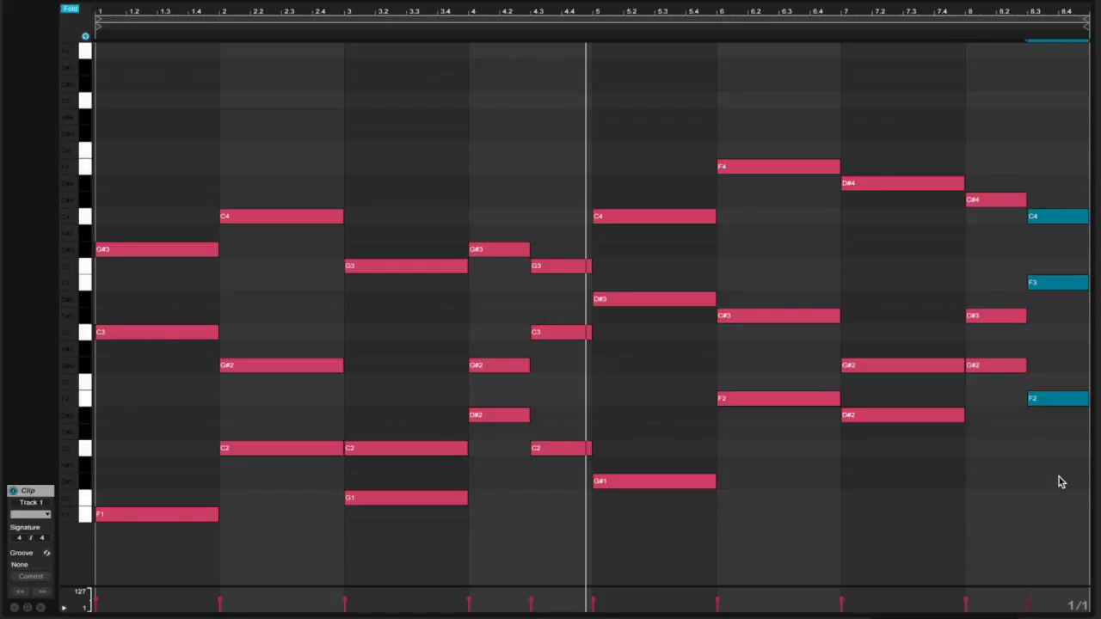
- Play back the eight-bar progression and replay the second half from the end of bar 4
key("space")
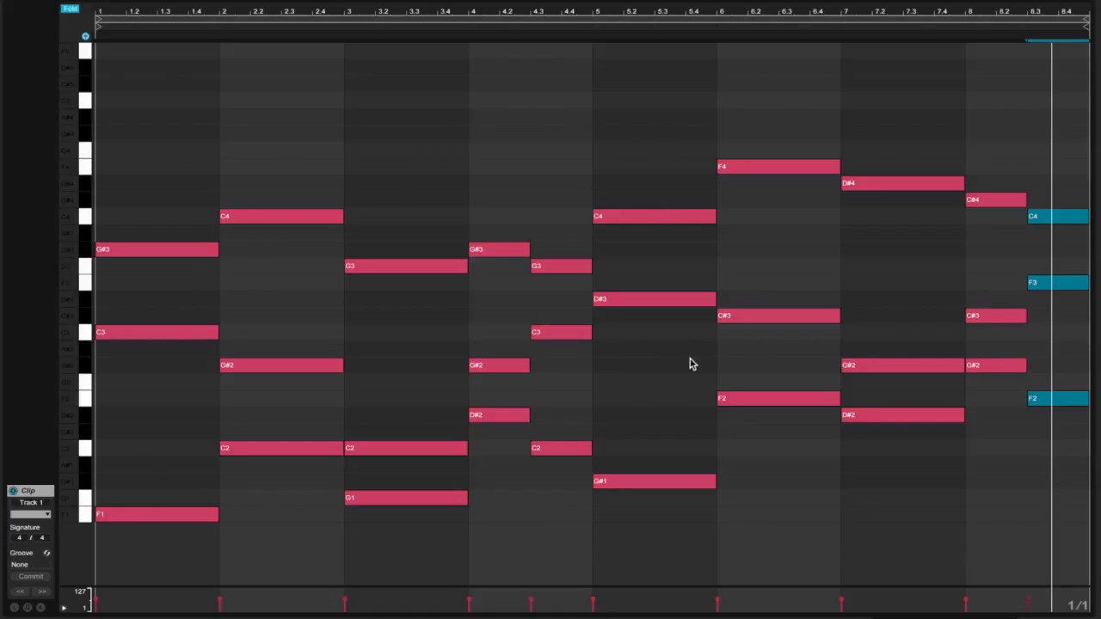
right_click(617, 133)
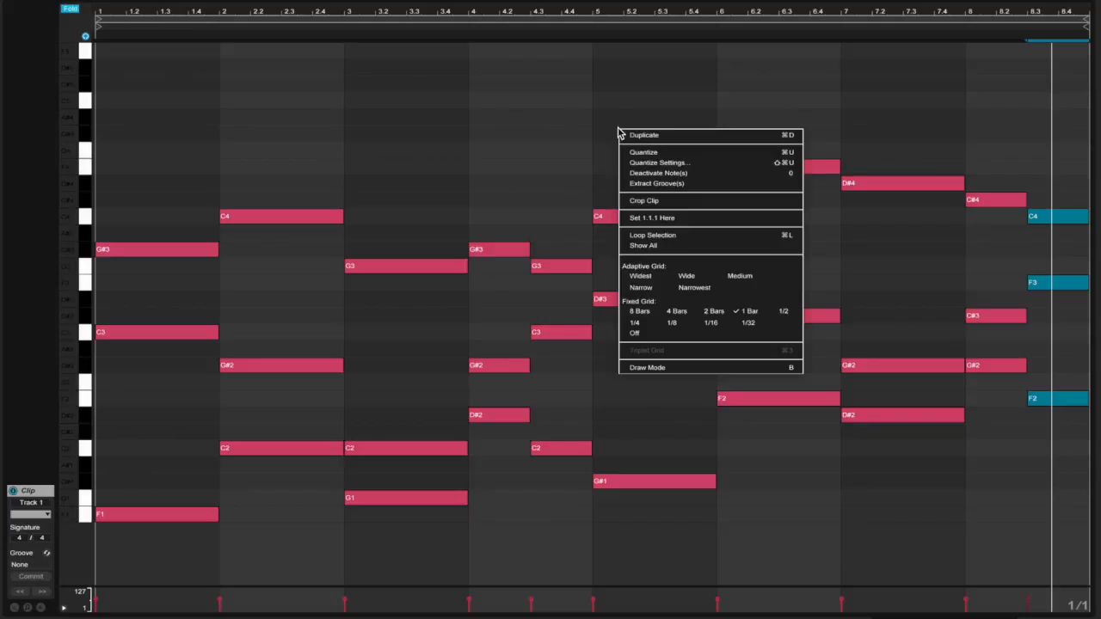
left_click(568, 99)
left_click_drag(633, 144, 649, 557)
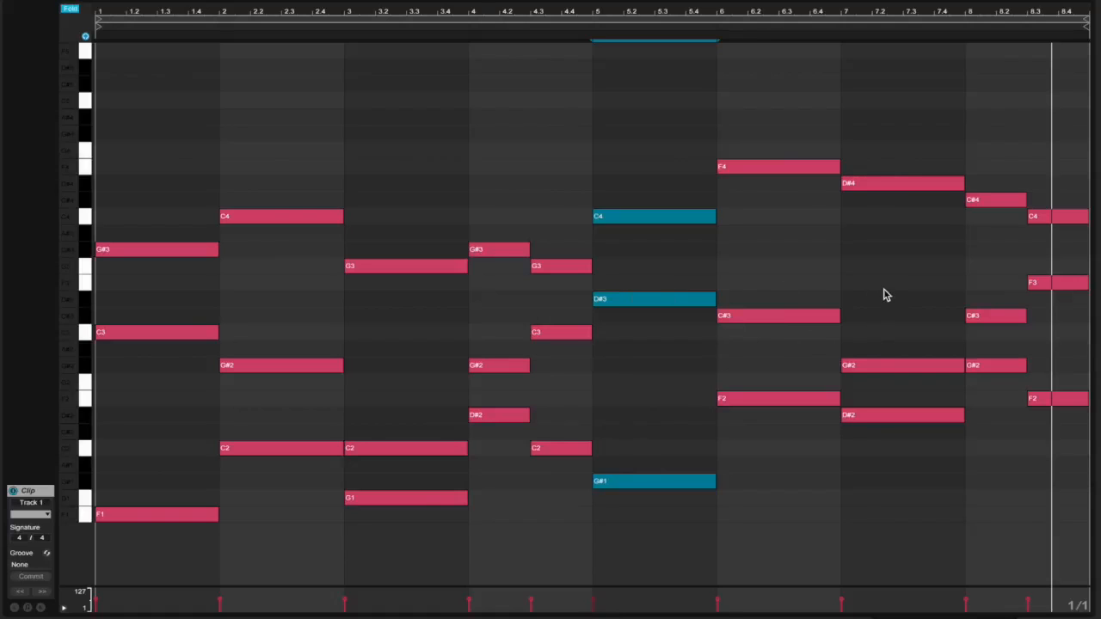
left_click_drag(987, 141, 1062, 447)
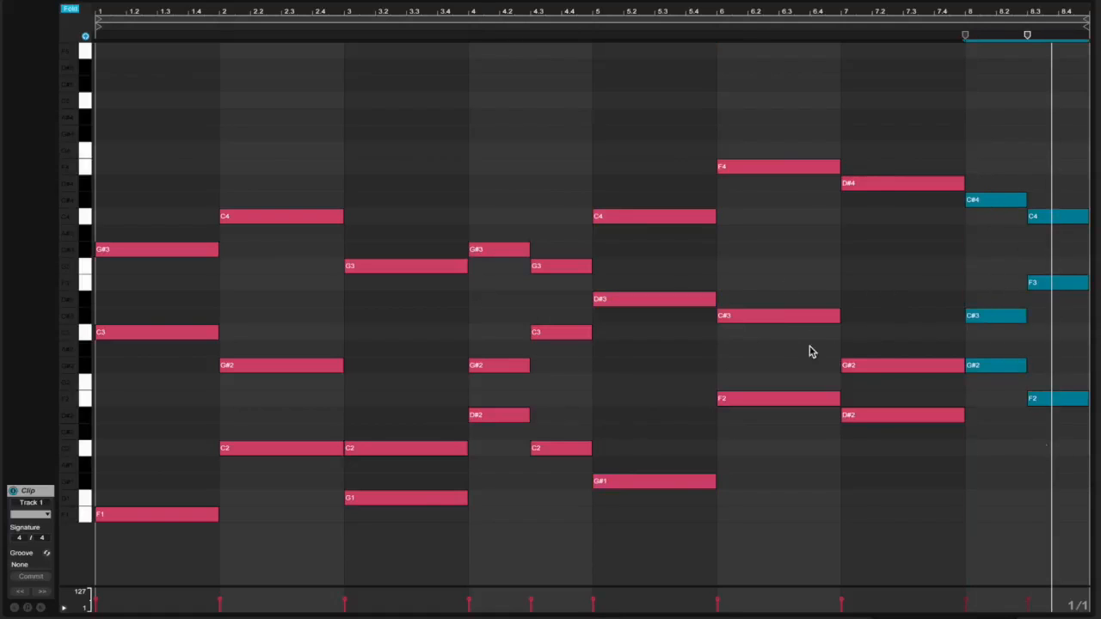
left_click(581, 29)
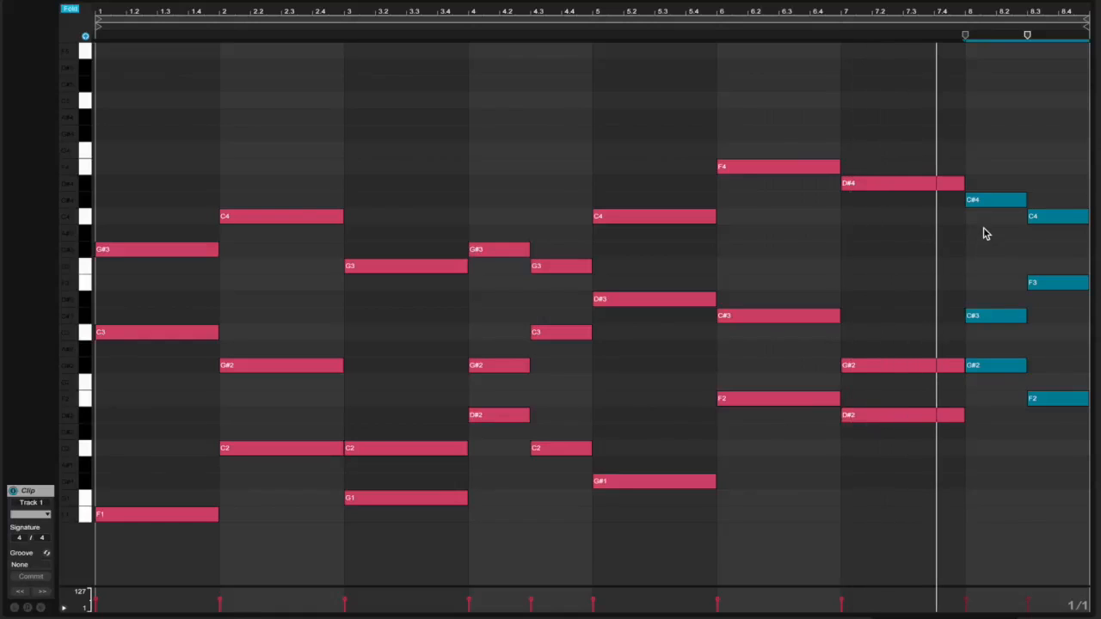
- Shorten the bar 7 chord to three beats so it ends at 7.4, using a 1/4 fixed grid
left_click_drag(935, 151, 918, 524)
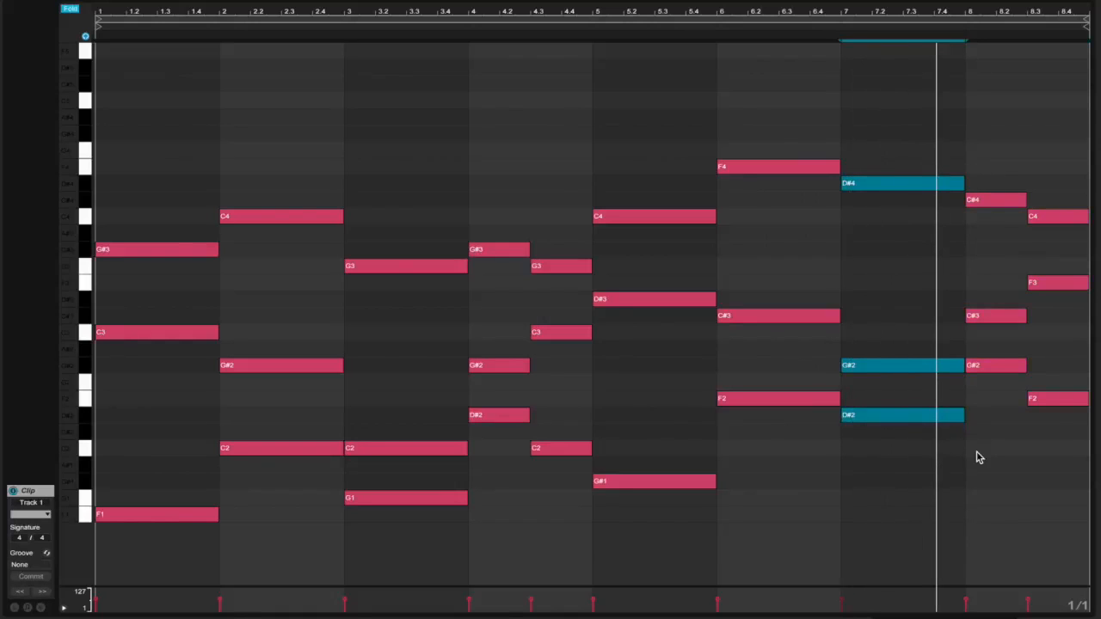
right_click(953, 456)
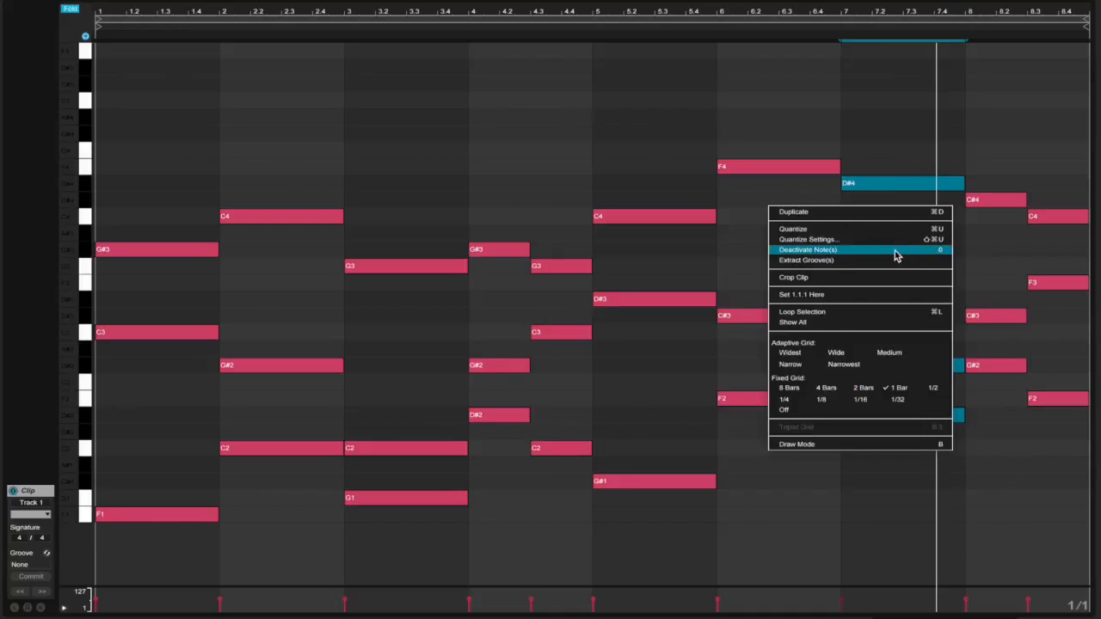
left_click(795, 401)
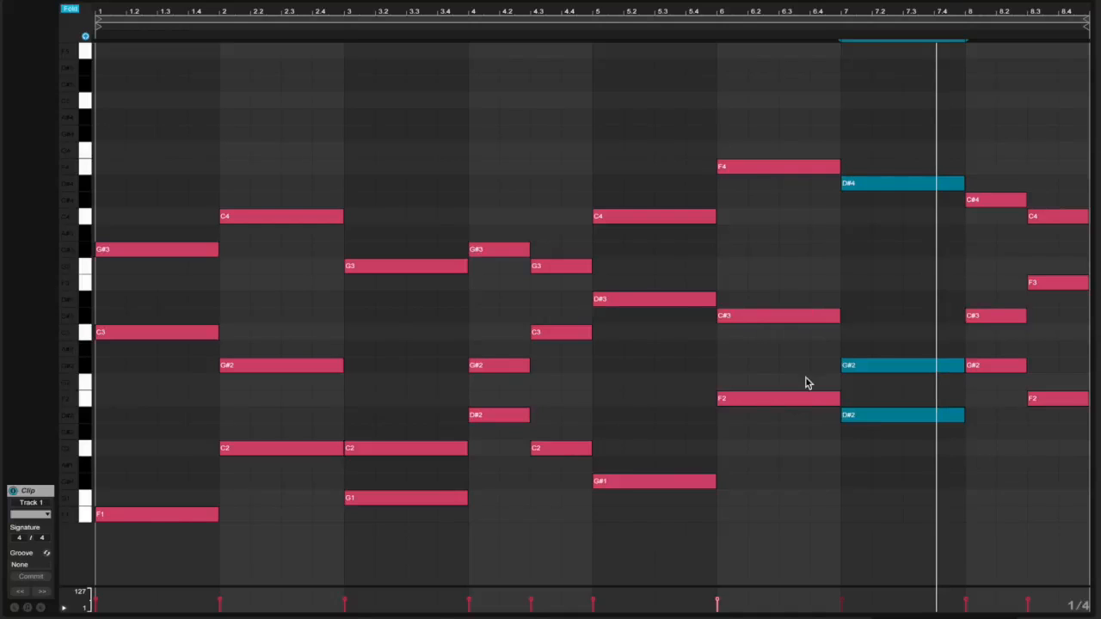
left_click_drag(915, 154, 934, 457)
left_click_drag(963, 416, 928, 415)
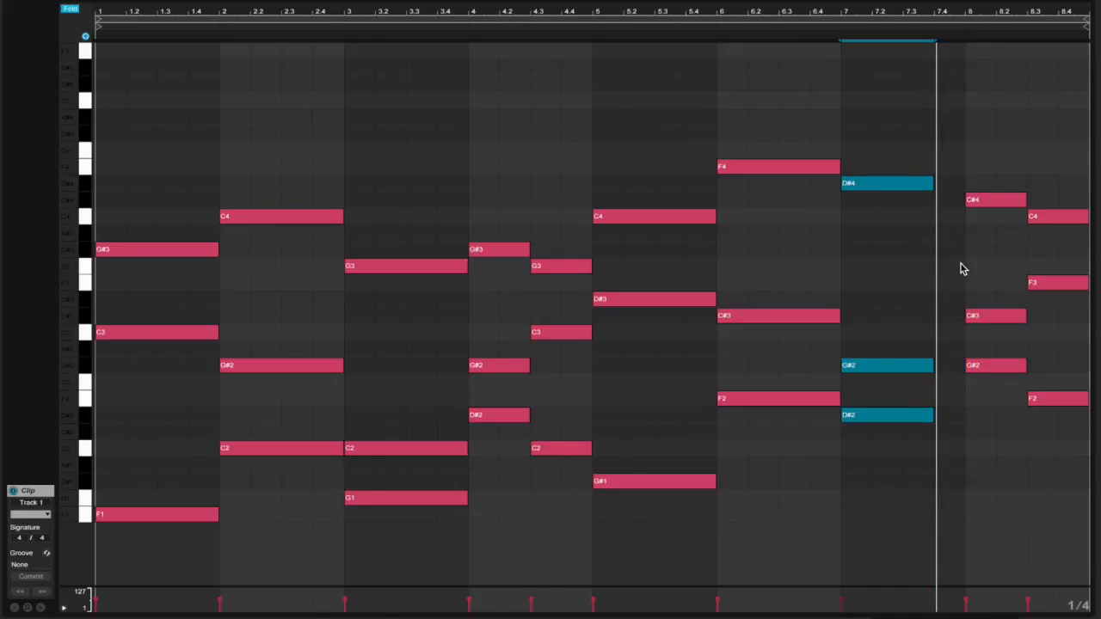
- Move the first chord of bar 8 back to 7.4 and transpose it up two scale steps to C3, F3 and F4
left_click_drag(987, 172, 987, 411)
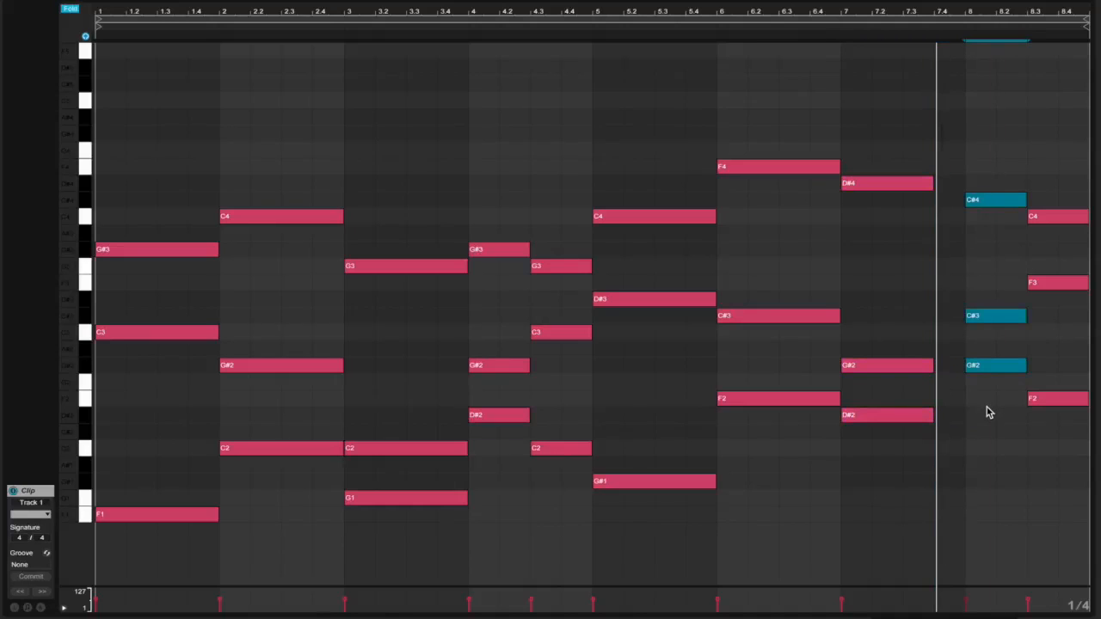
key("Left")
key("Left")
key("Right")
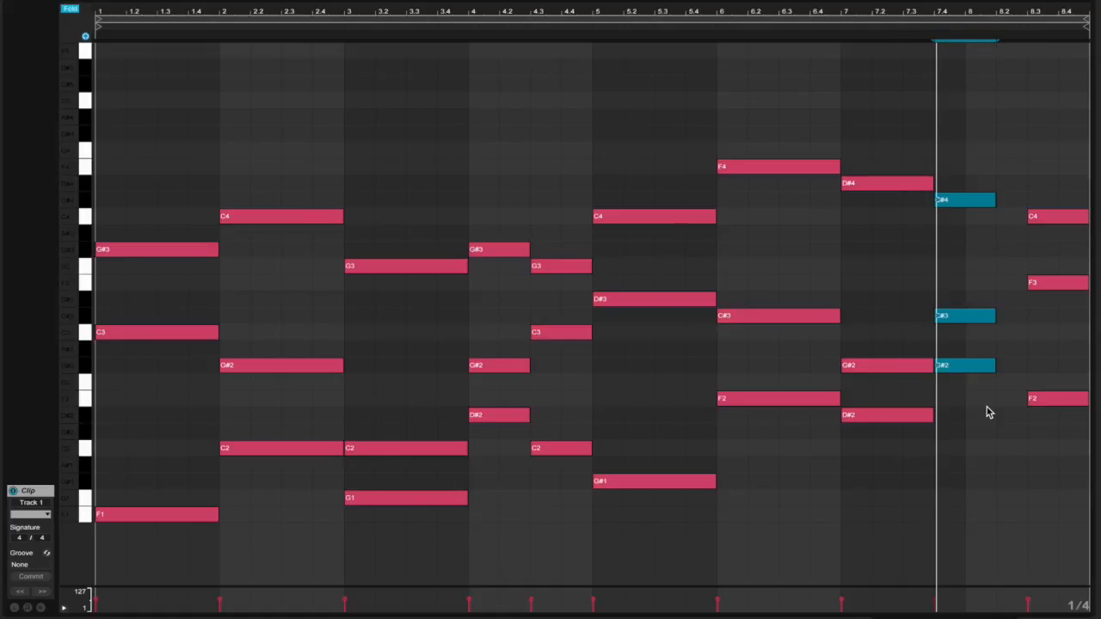
key("Up")
key("Up")
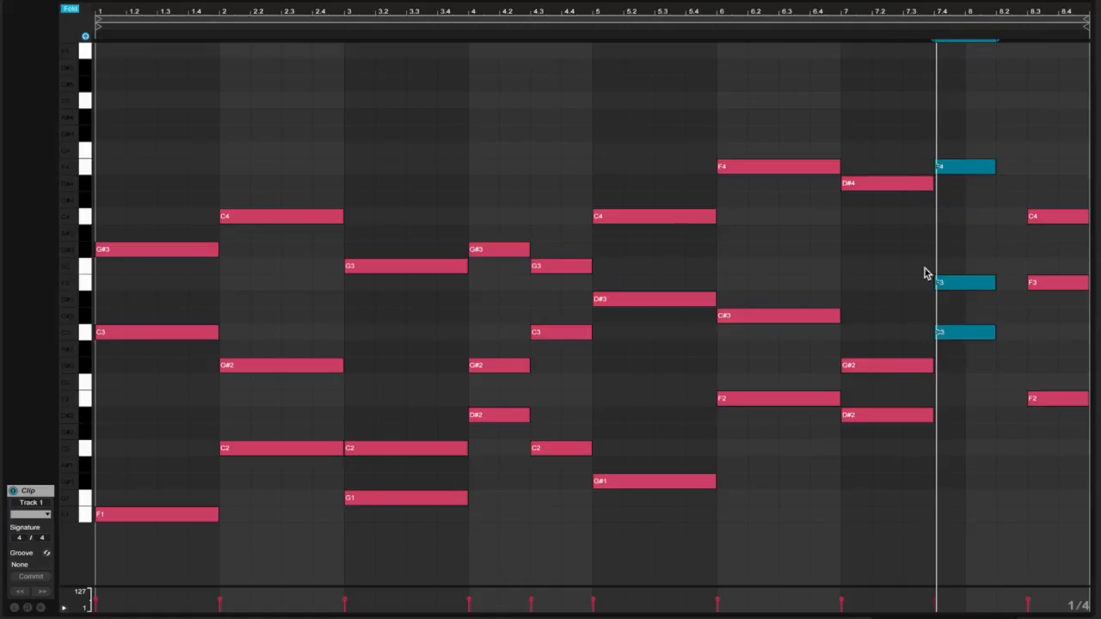
- Play back the passage around bars 6 and 7 and shorten the chord at 7.4 to one beat
left_click(833, 31)
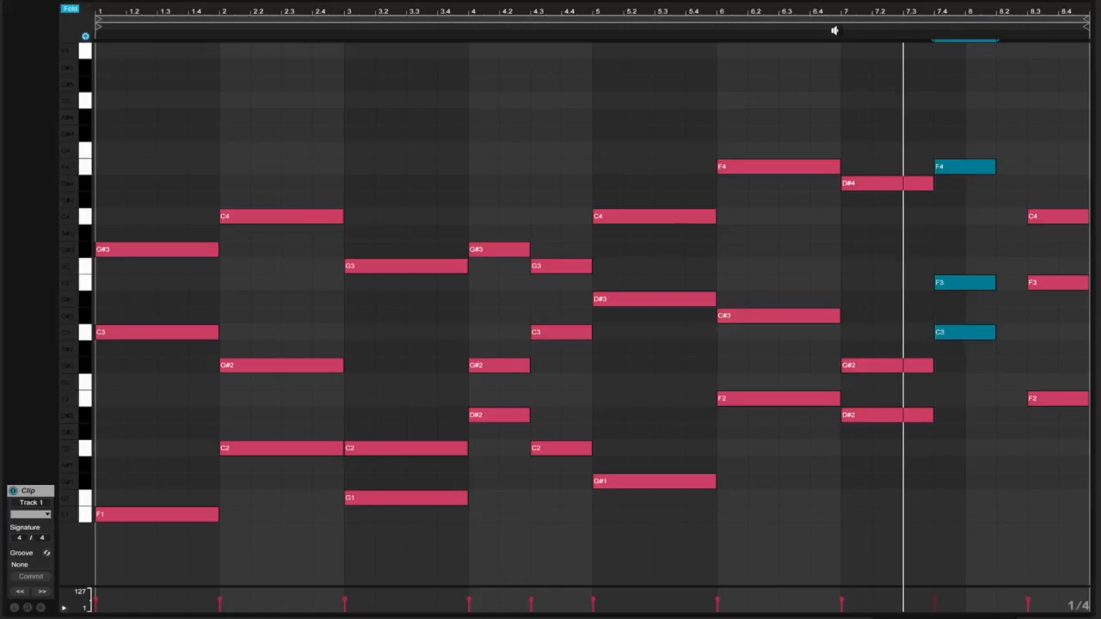
left_click_drag(910, 145, 904, 487)
left_click(703, 26)
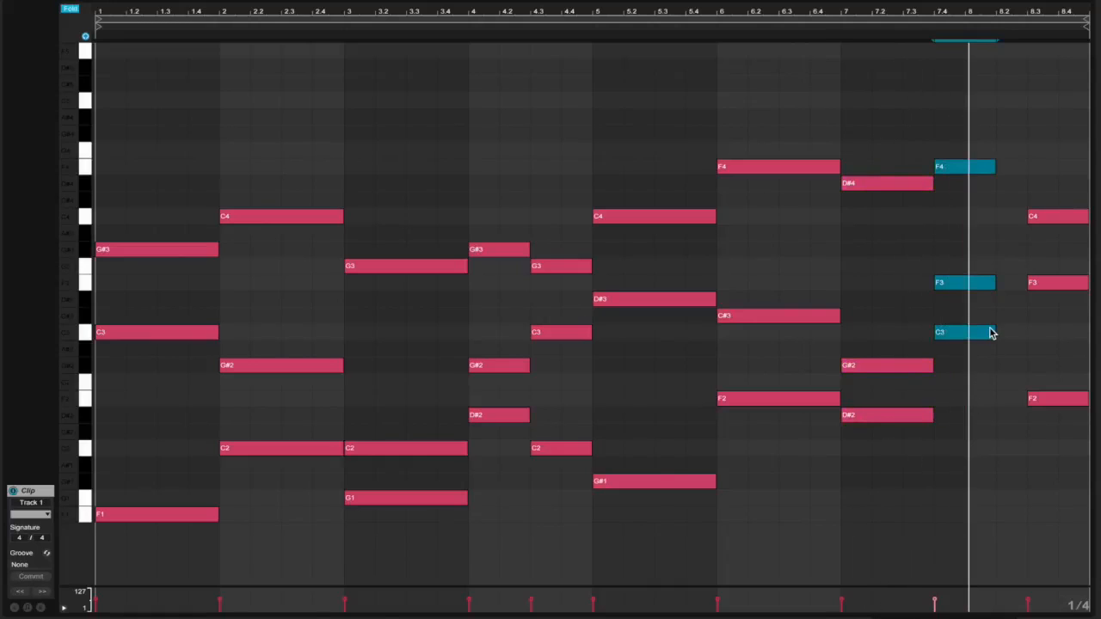
left_click_drag(994, 331, 961, 331)
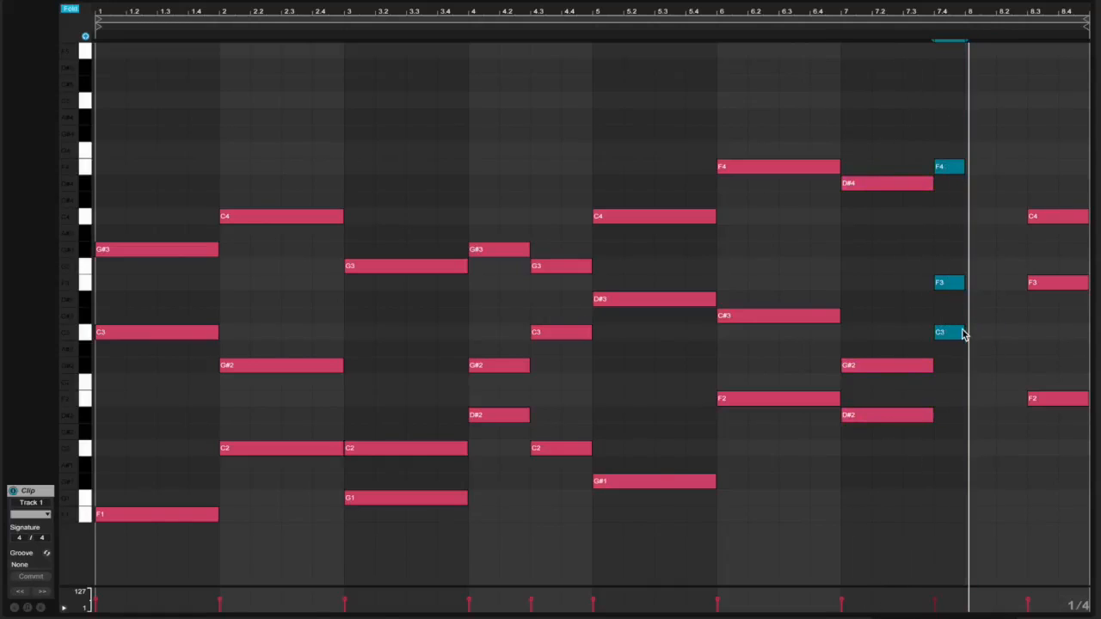
- Duplicate the chord at 7.4 onto the start of bar 8 and transpose the copy down to G#2, C#3 and C#4
key("ctrl+d")
key("Down")
key("Down")
key("Down")
key("Down")
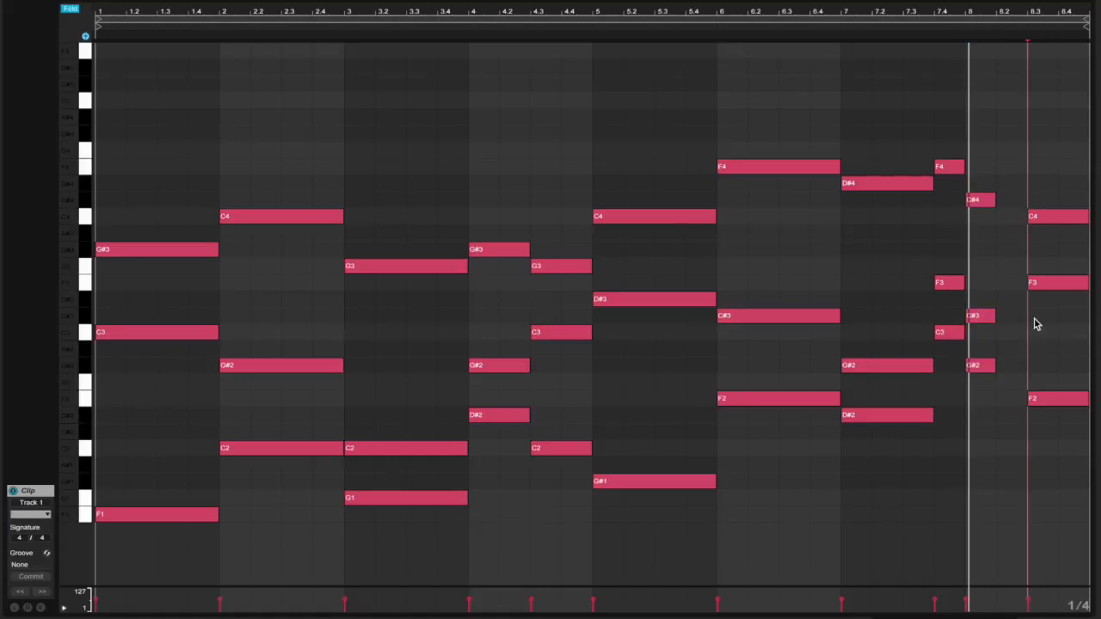
- Try trimming the final F2, F3 and C4 chord to start at 8.4, and play the result back
left_click_drag(1036, 195, 1041, 437)
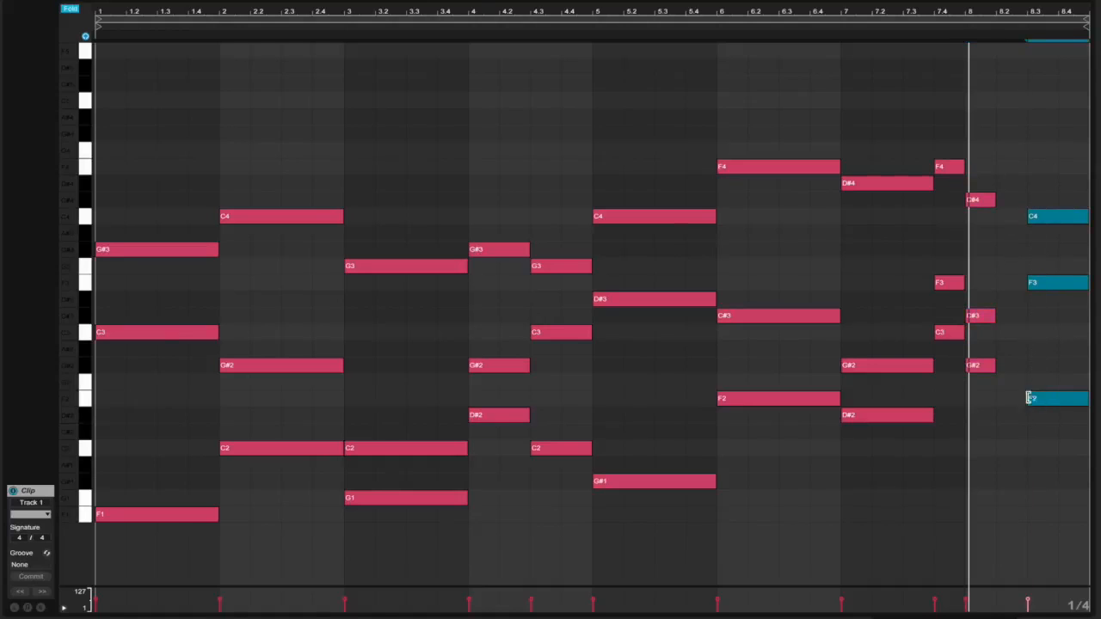
left_click_drag(1051, 398, 1062, 396)
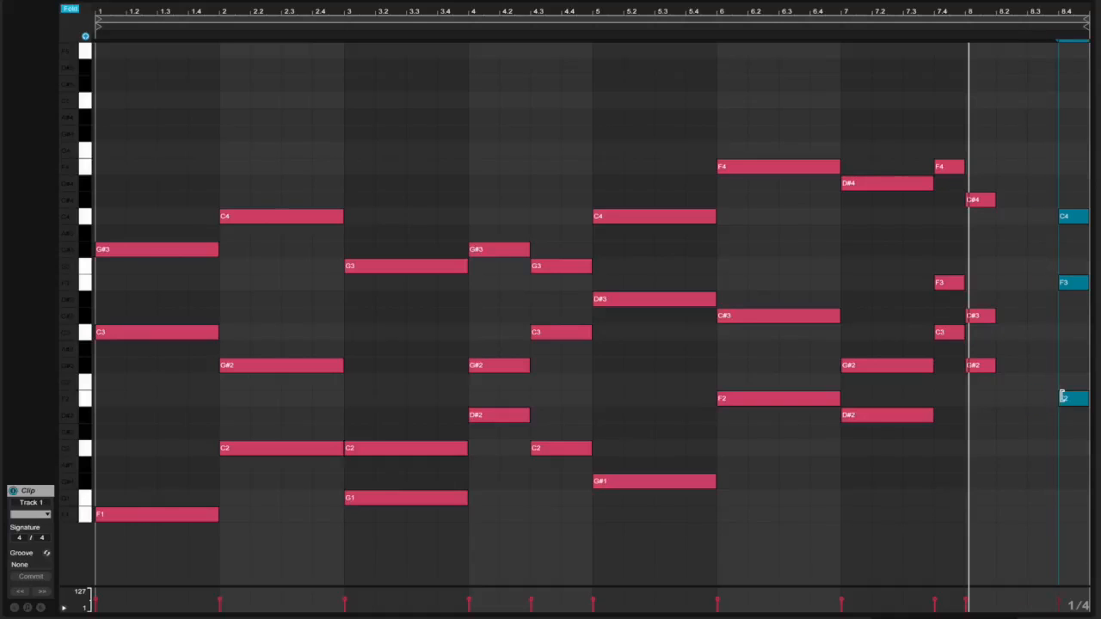
key("space")
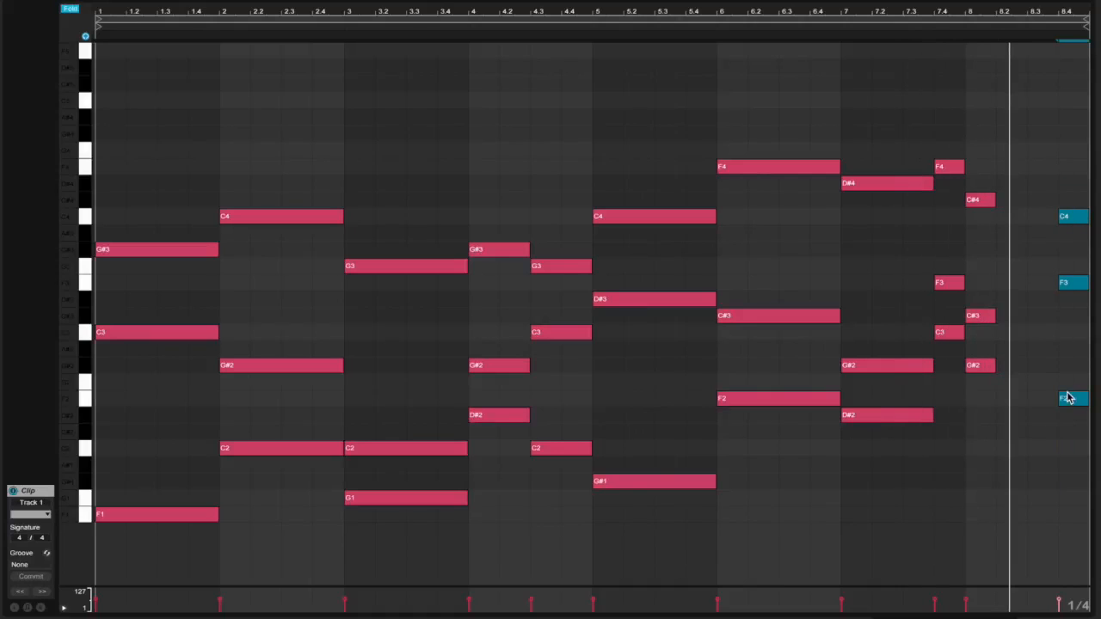
- Try moving the final chord to 8.2 and lengthening it to the end of bar 8, and play the result back
key("Left")
key("Left")
key("Left")
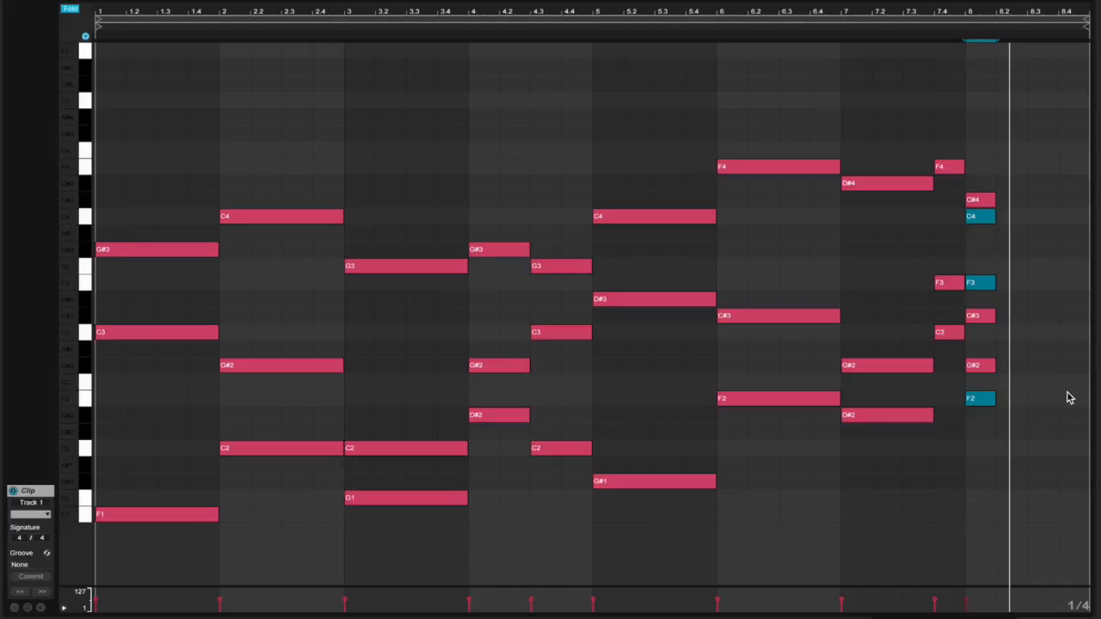
key("Right")
left_click_drag(1022, 216, 1083, 226)
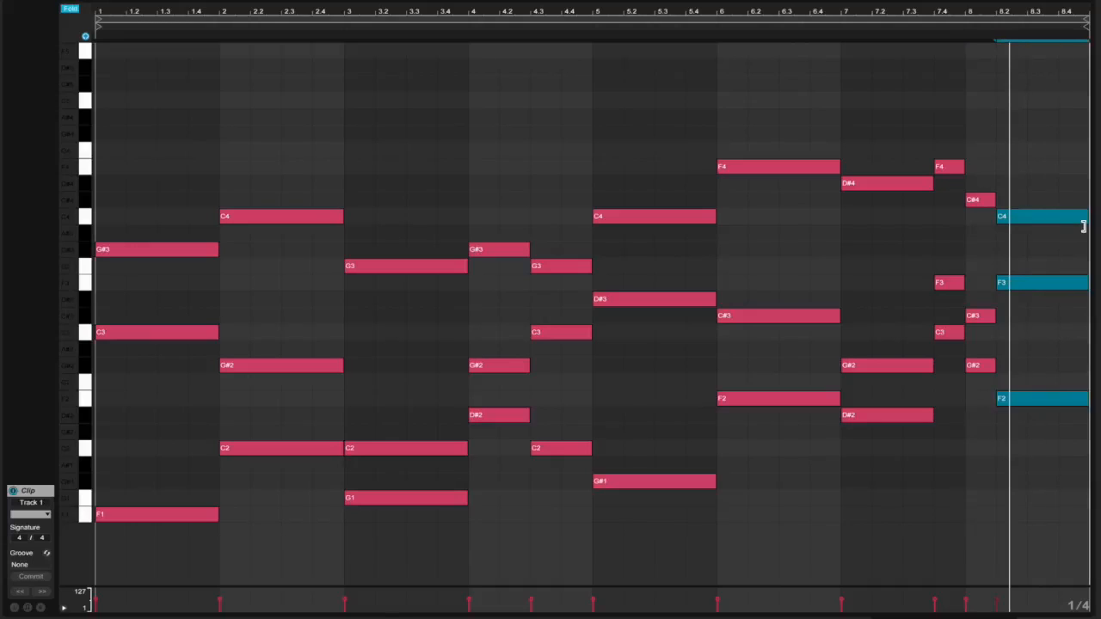
key("space")
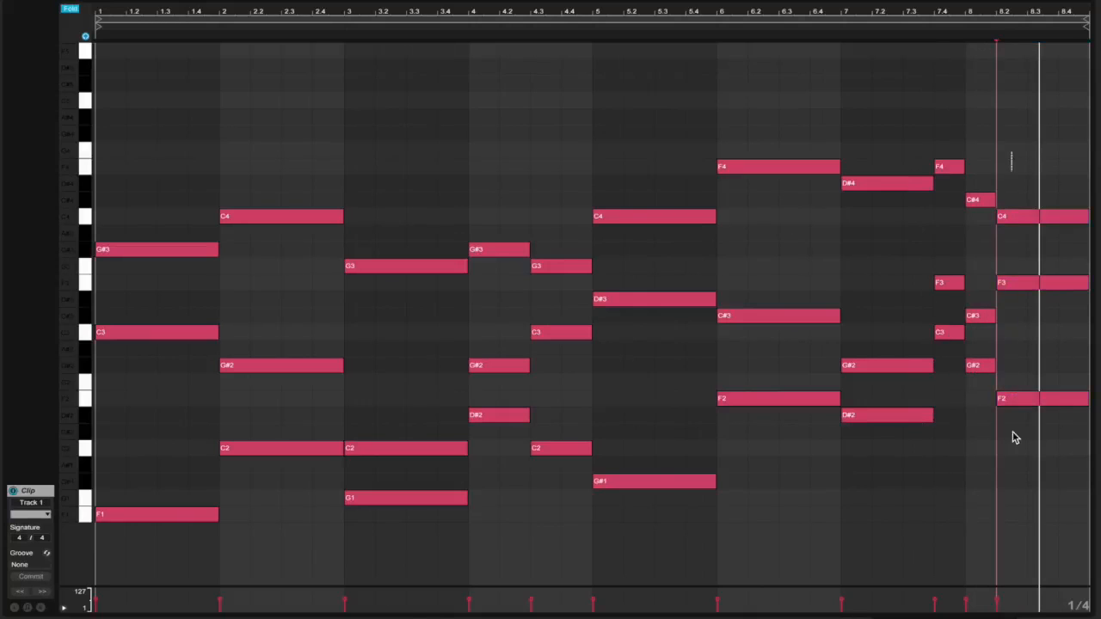
- Lengthen the first chord of bar 8 to half a bar and make the final chord run from 8.3 to the end of bar 8
left_click_drag(957, 171, 998, 370)
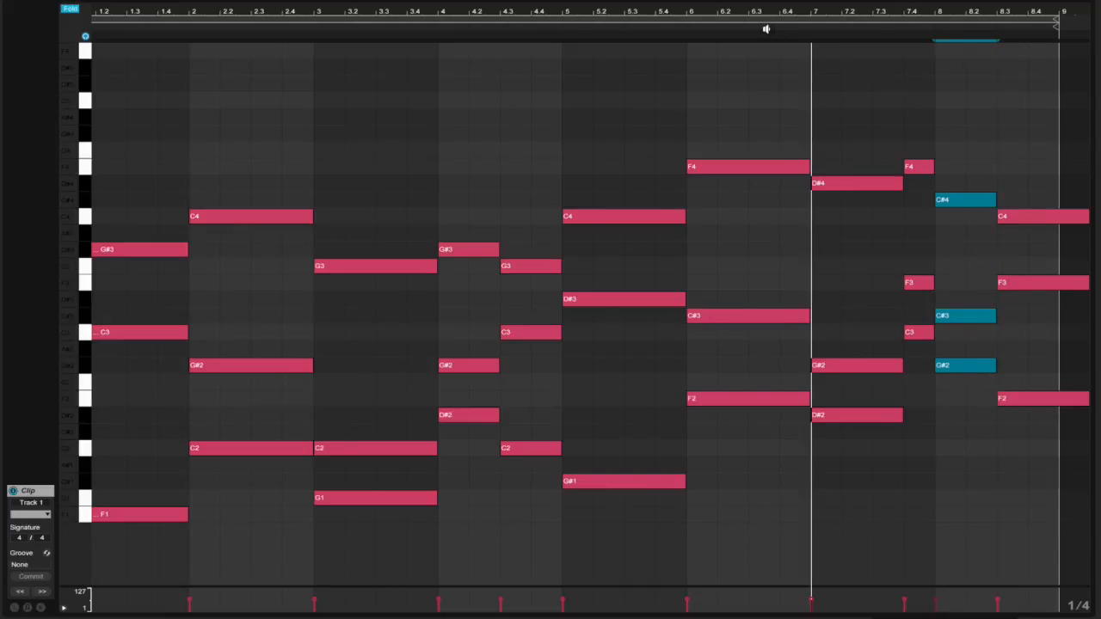
left_click_drag(1077, 183, 1056, 392)
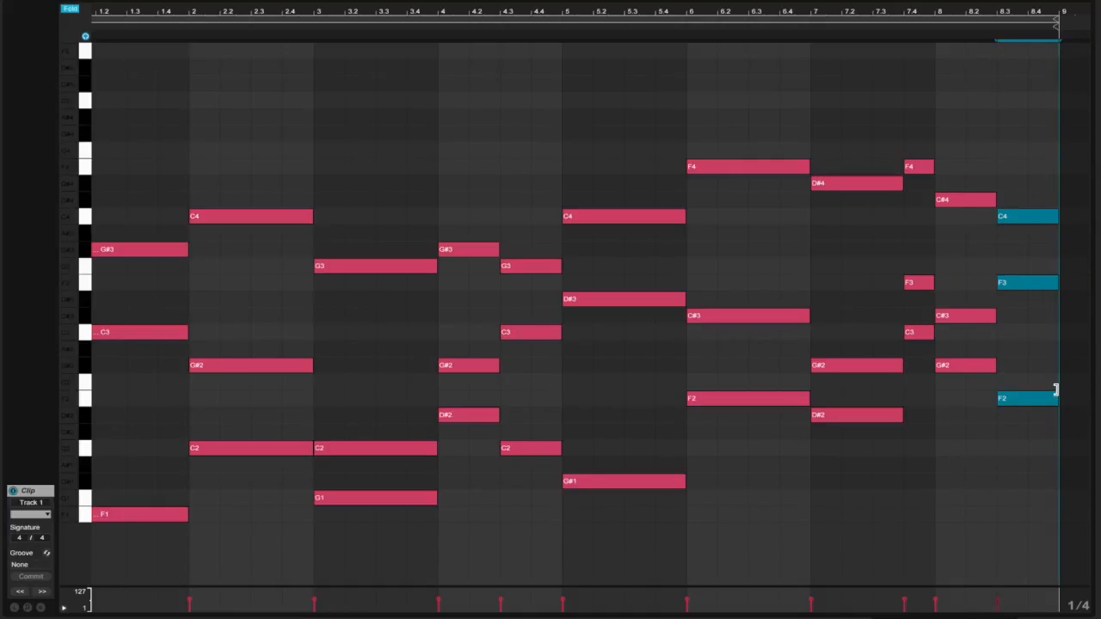
left_click(905, 501)
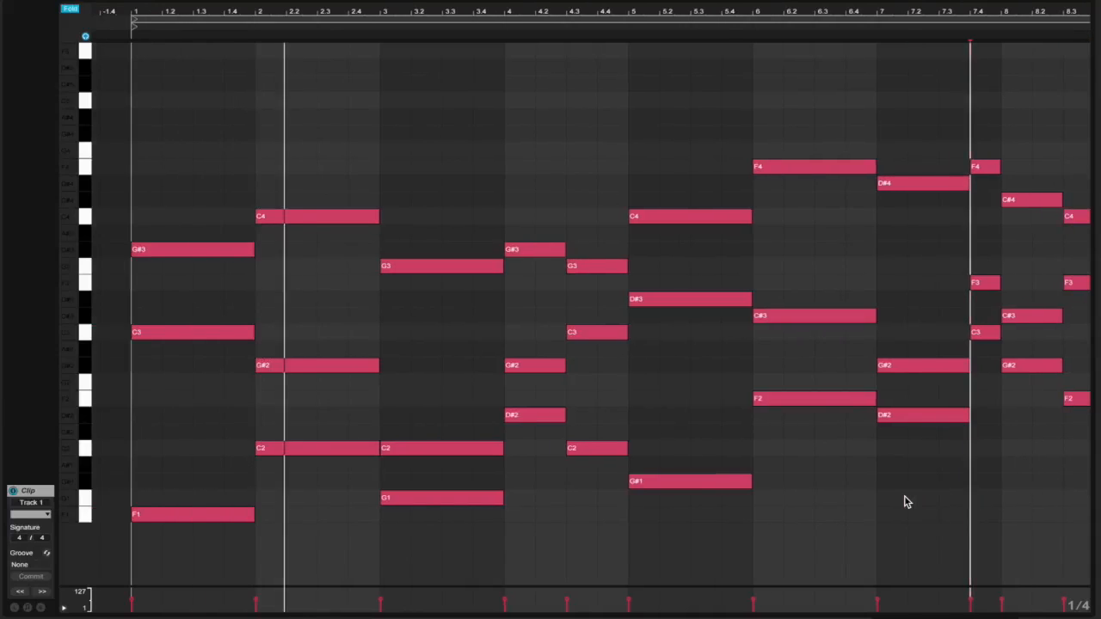
- Add one-bar top notes F4, G4 and A#4 above the chords in bars 1, 2 and 3, using a 1 Bar fixed grid
mouse_move(656, 11)
left_mouse_down()
mouse_move(744, 1)
mouse_move(673, 6)
left_mouse_up()
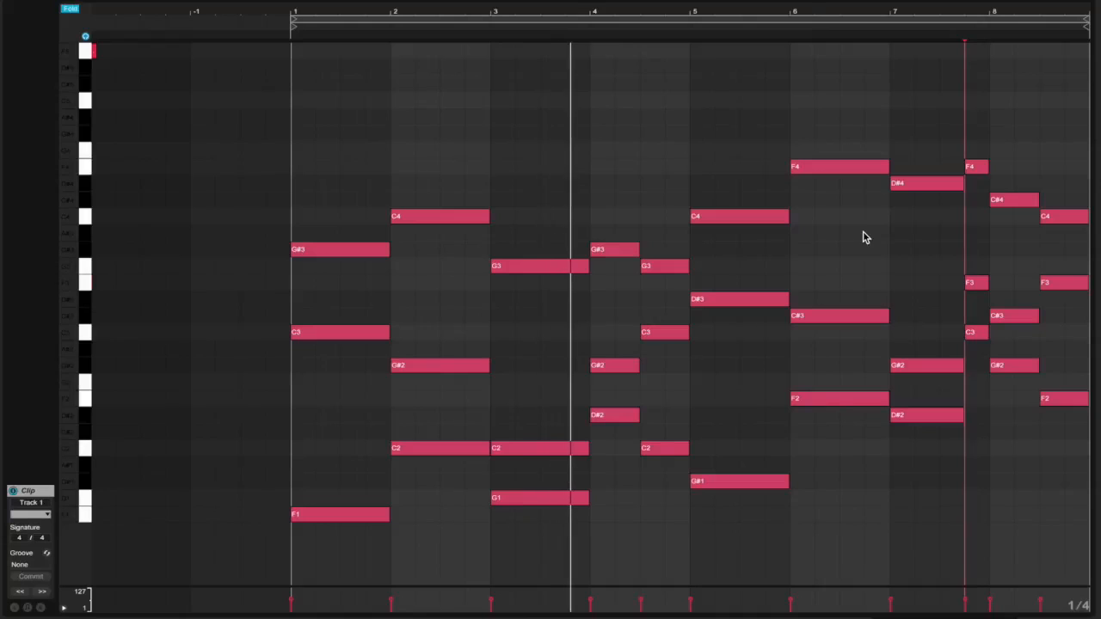
right_click(479, 196)
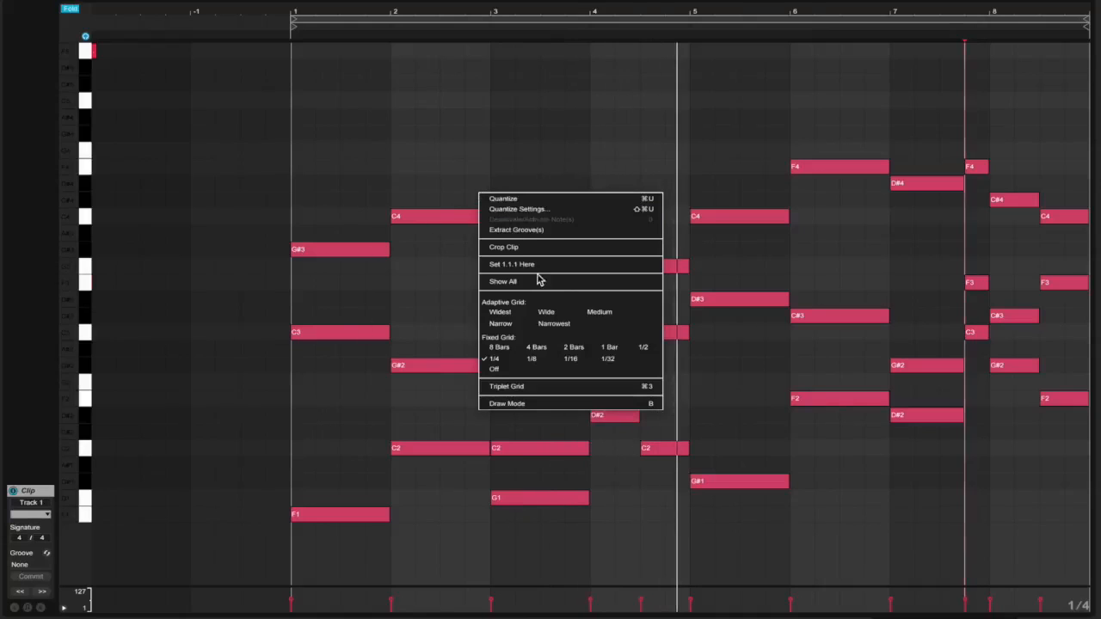
left_click(619, 350)
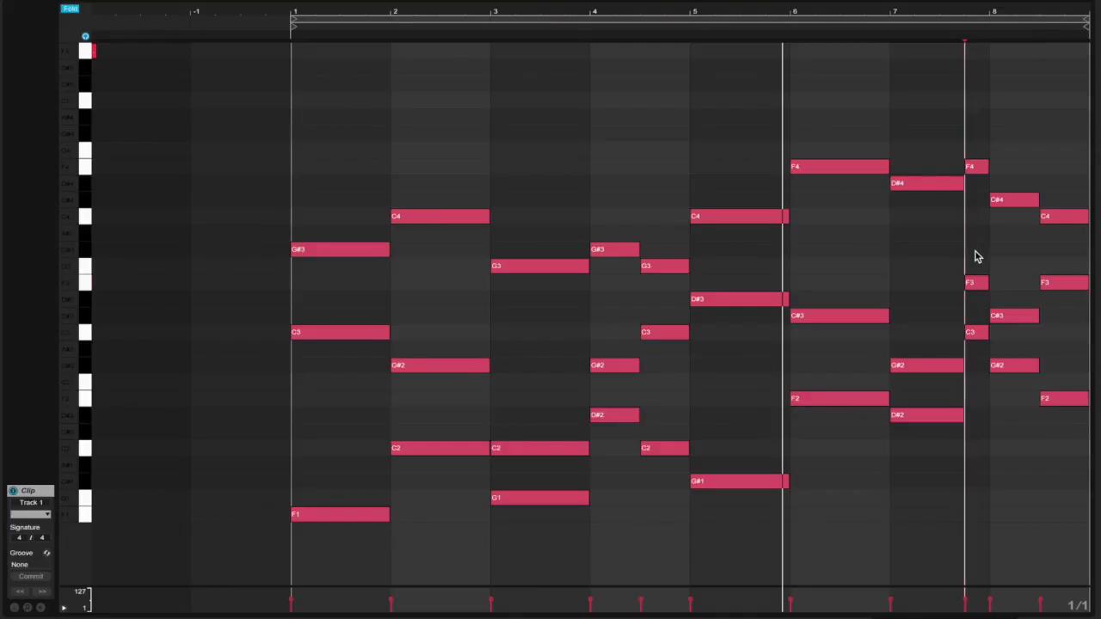
double_click(330, 165)
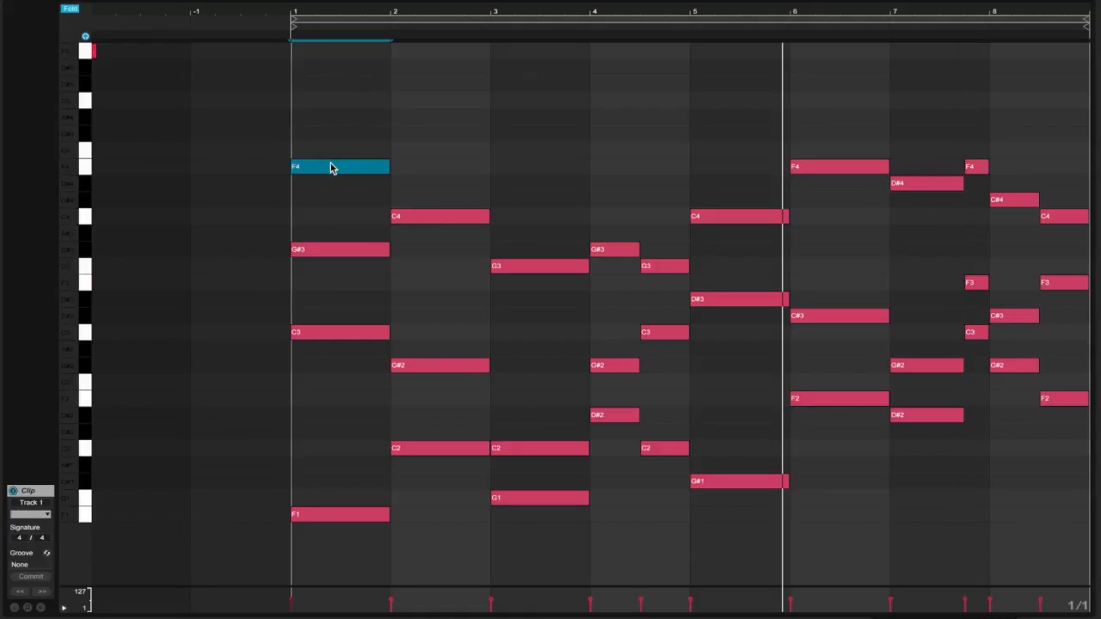
double_click(412, 156)
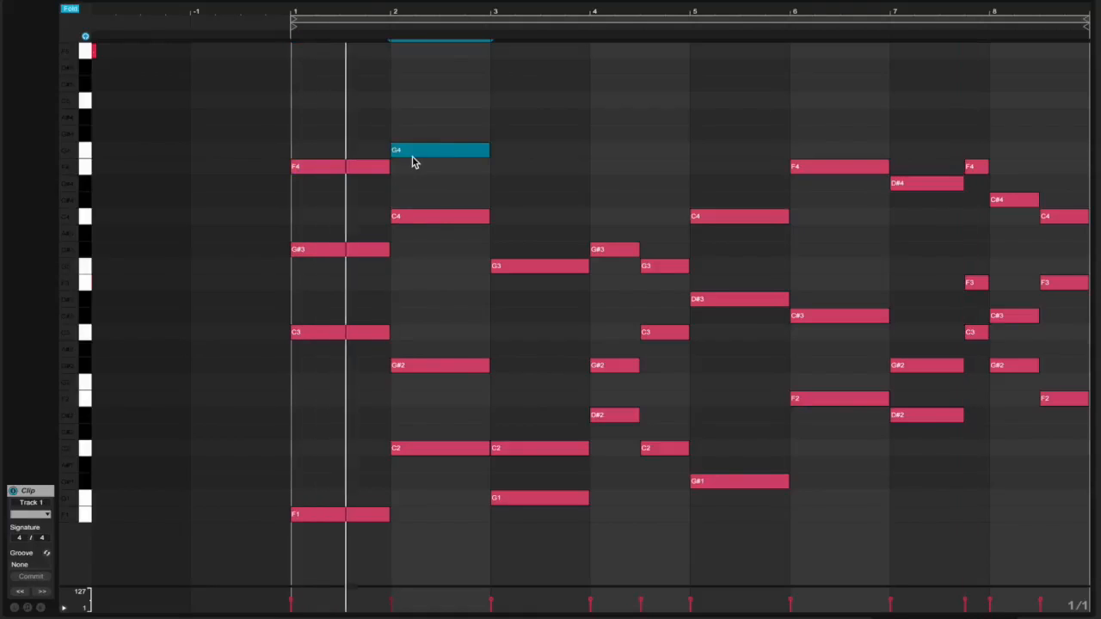
double_click(508, 135)
mouse_move(508, 135)
left_mouse_down()
mouse_move(476, 165)
mouse_move(504, 119)
left_mouse_up()
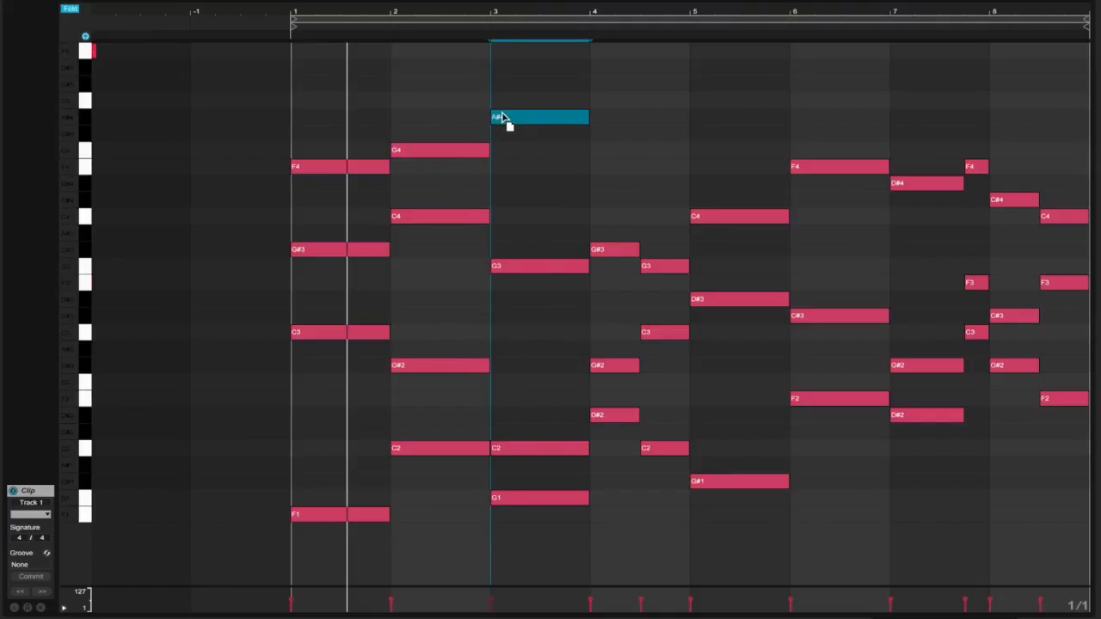
- Add half-bar top notes G#4 and G4 above the two chords in bar 4, using a 1/4 fixed grid, and play the clip back
double_click(600, 135)
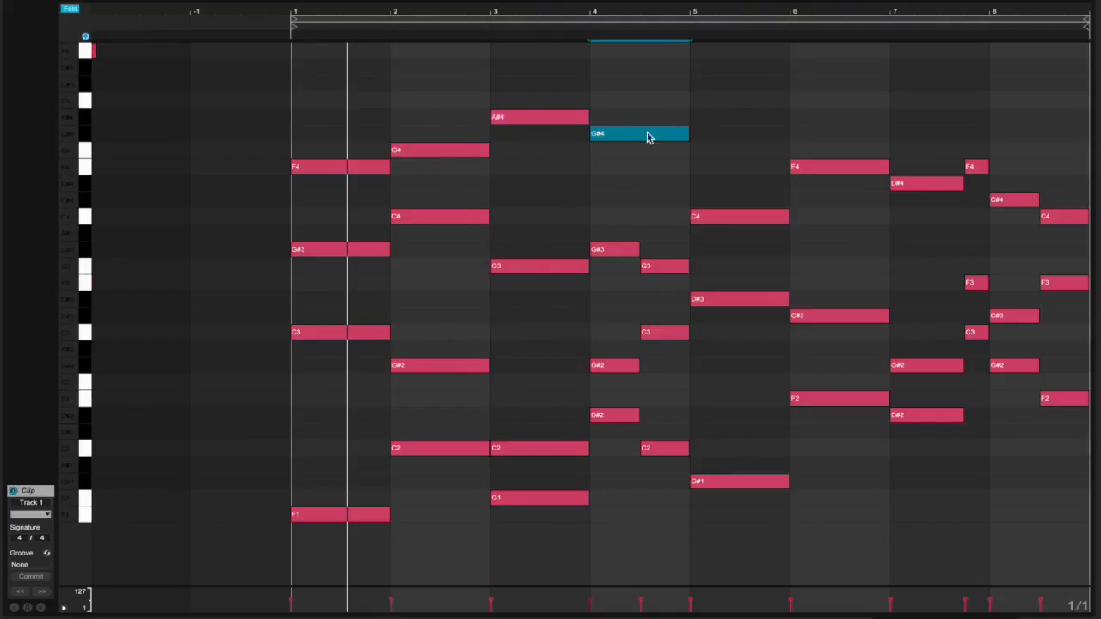
double_click(705, 136)
left_click_drag(706, 136, 706, 154)
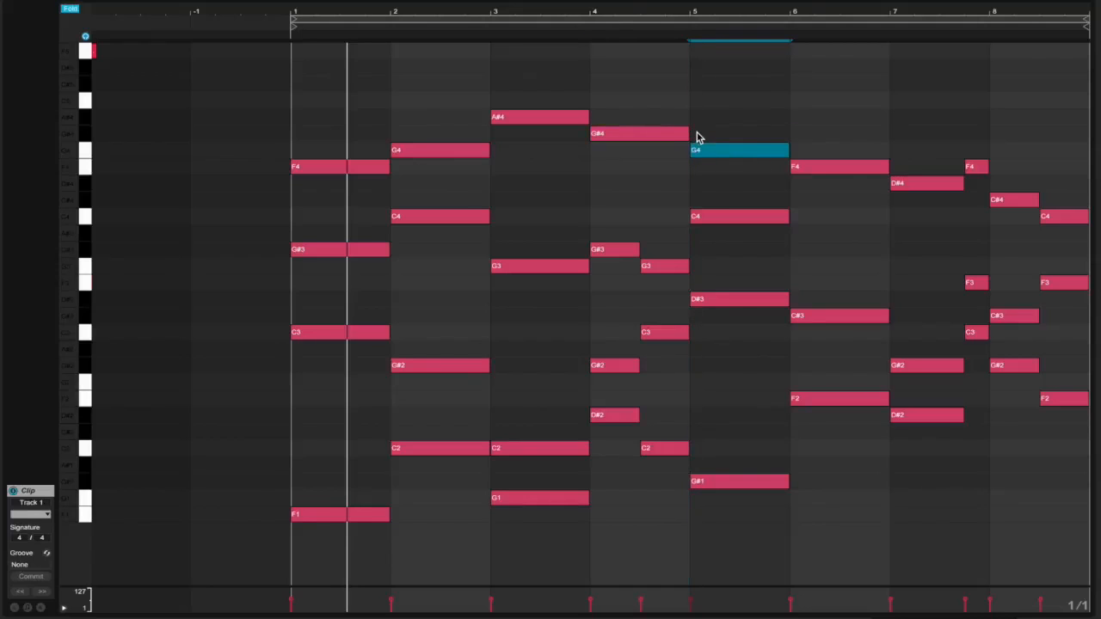
right_click(697, 138)
left_click(710, 335)
left_click_drag(688, 133, 633, 137)
mouse_move(705, 152)
left_mouse_down()
mouse_move(666, 158)
mouse_move(685, 148)
left_mouse_up()
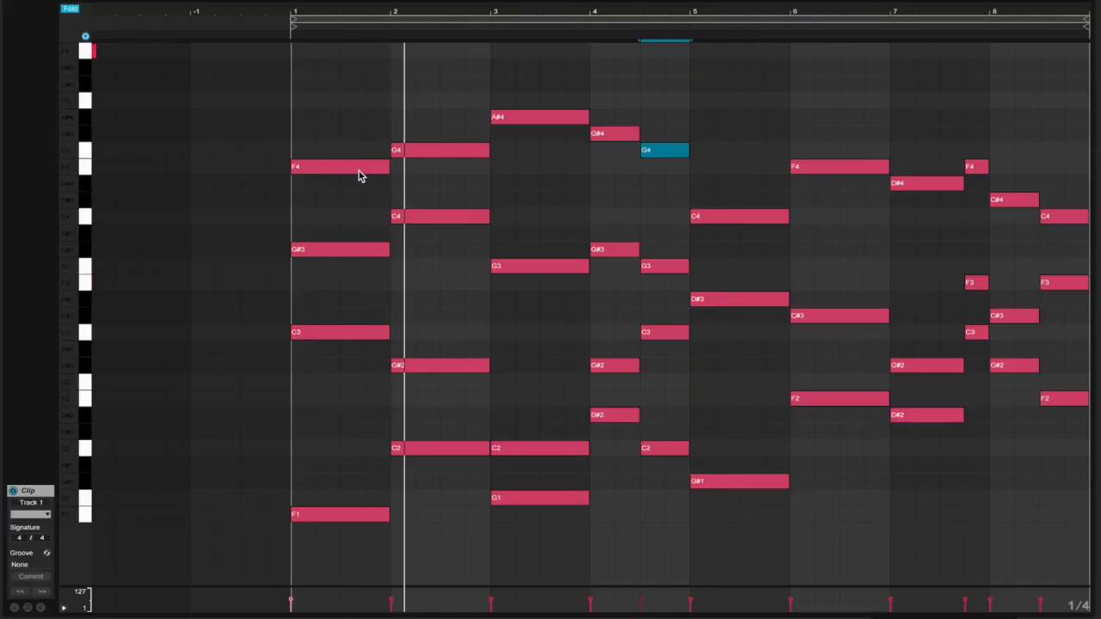
key("space")
key("space")
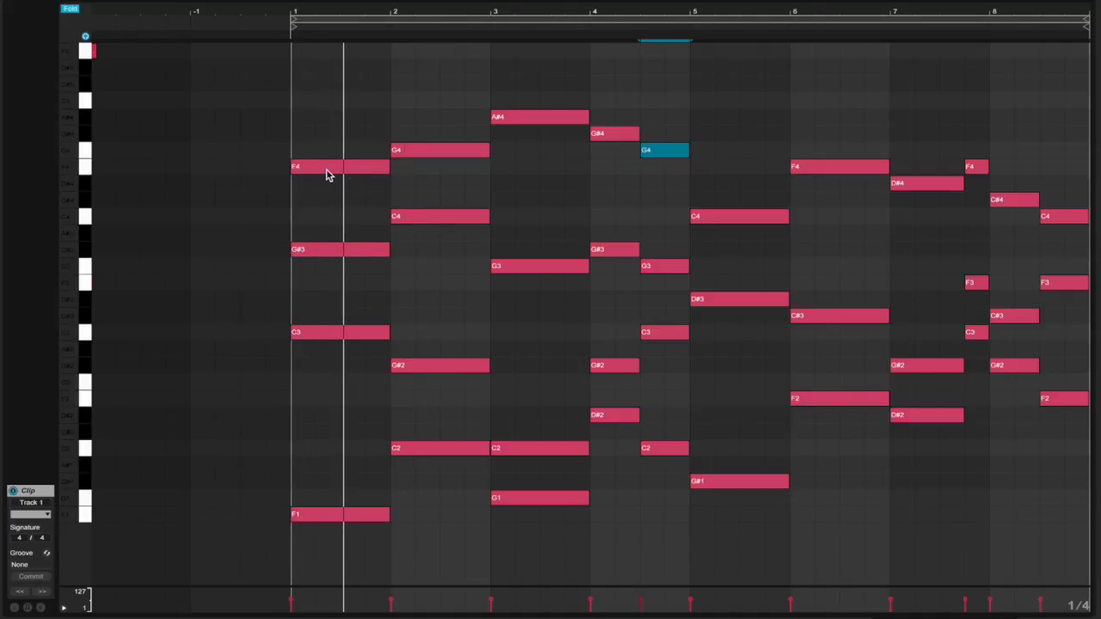
- Shorten the F4 top note in bar 1 to half a bar and follow it with quarter-note G4 and G#4
key("space")
key("space")
left_click_drag(388, 166, 340, 166)
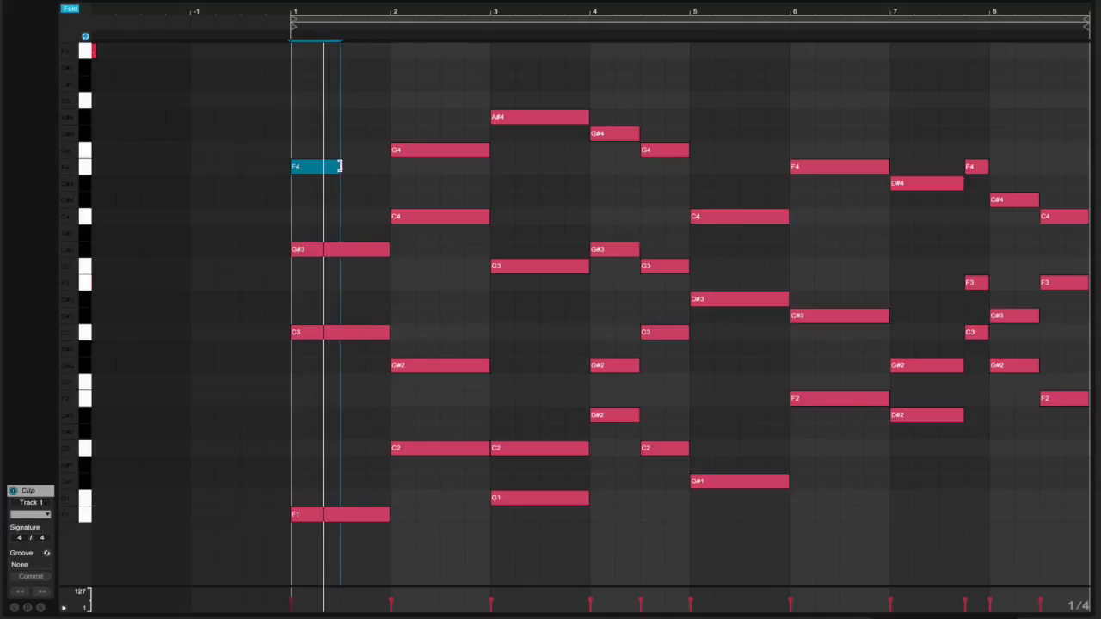
double_click(351, 167)
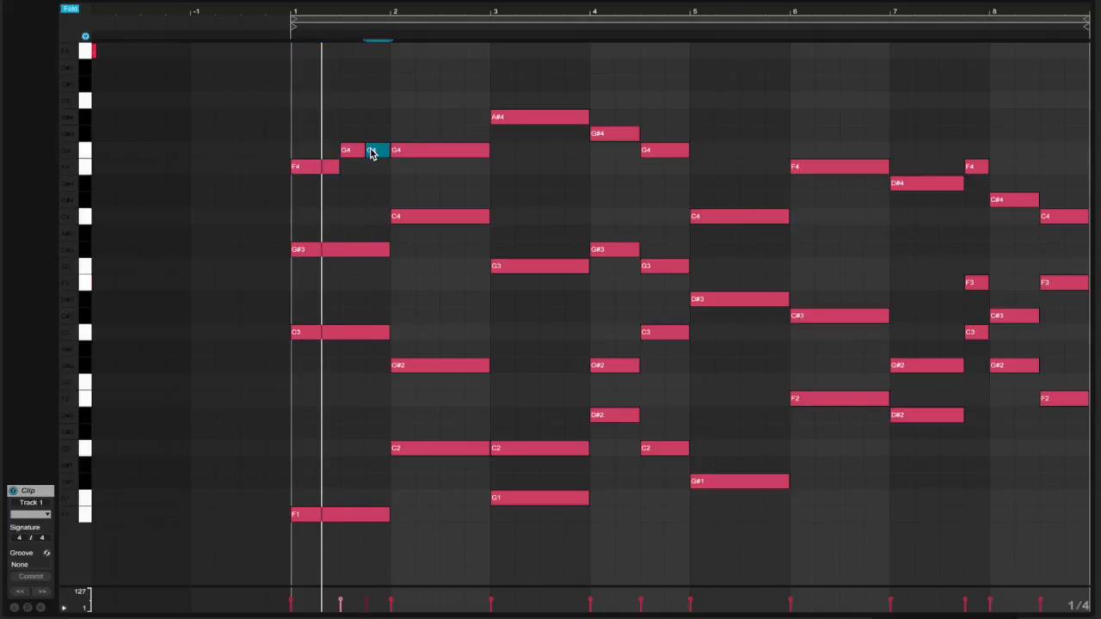
key("space")
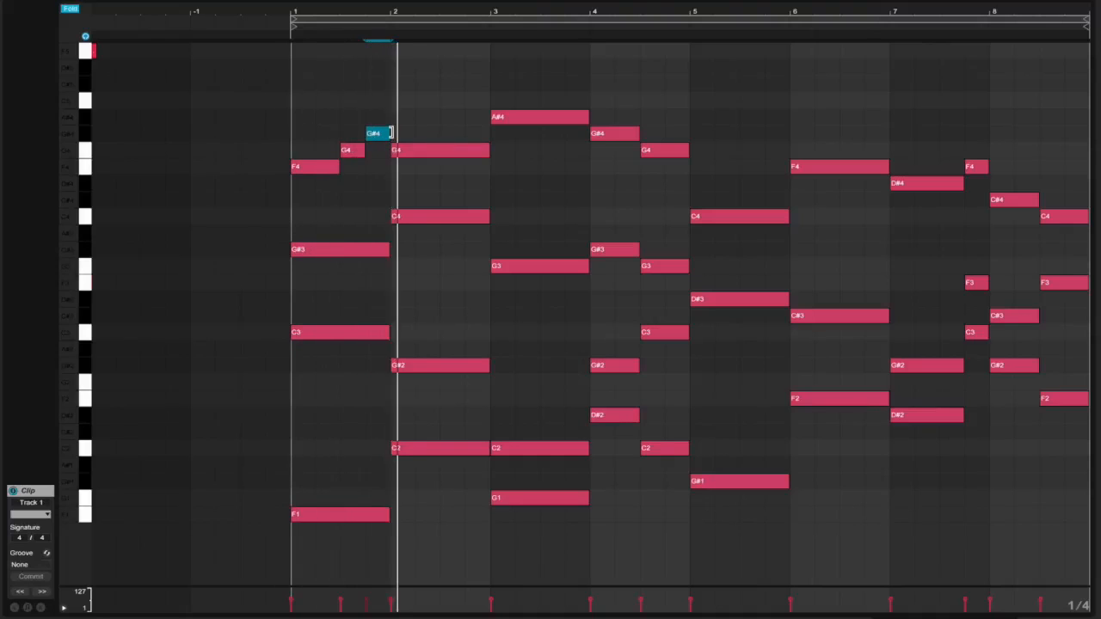
- Replace the G4 top note in bar 2 with a C5 lasting the full bar
left_click_drag(390, 133, 480, 128)
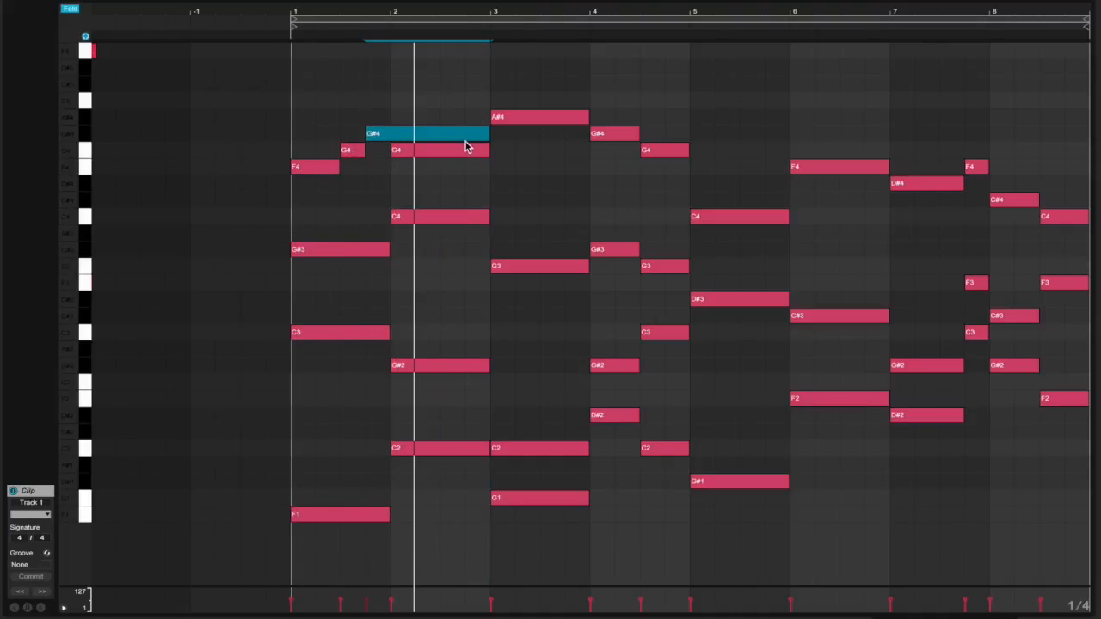
double_click(467, 148)
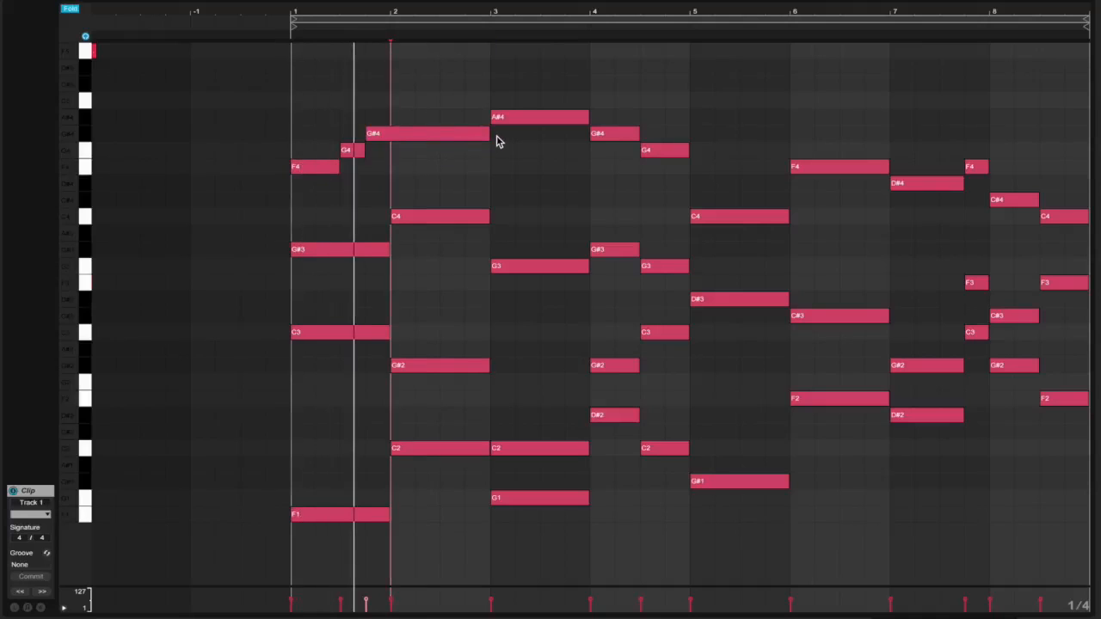
left_click_drag(487, 131, 393, 131)
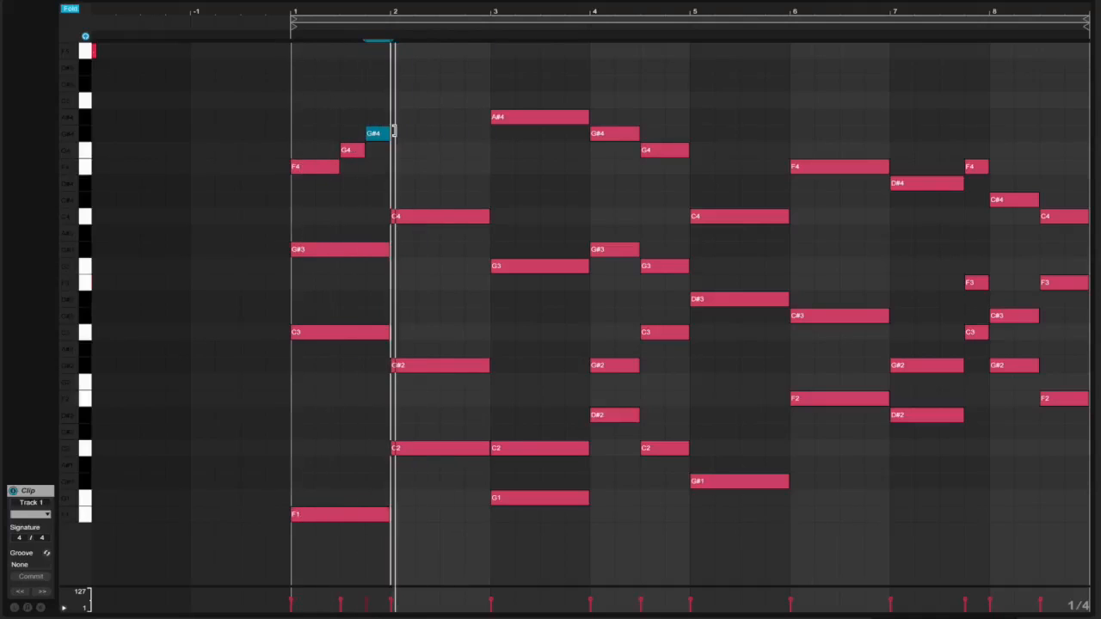
double_click(398, 119)
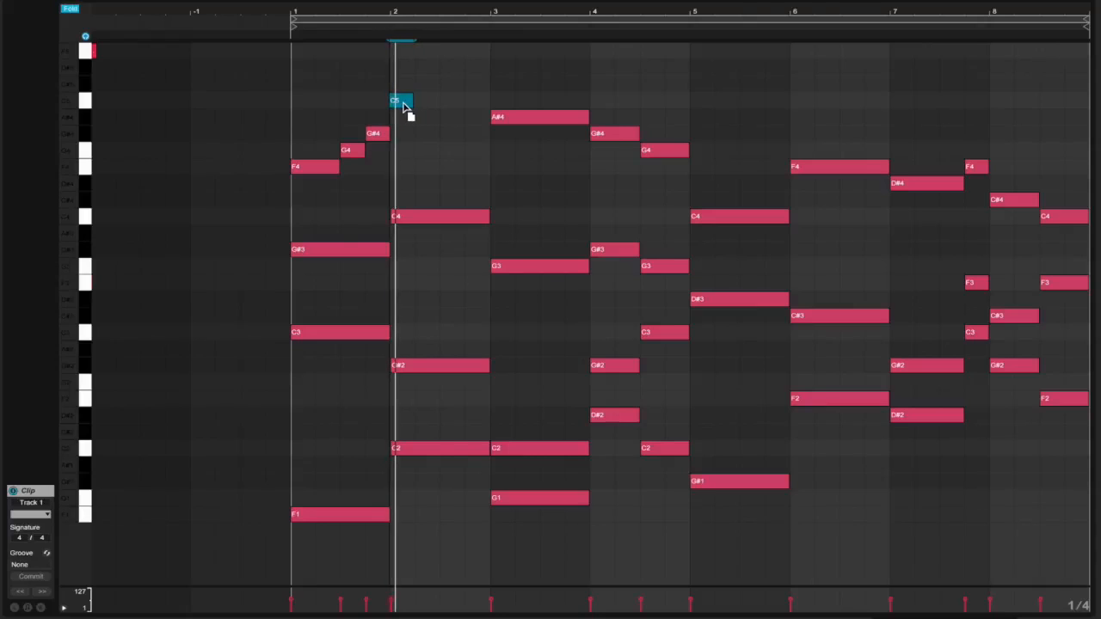
key("space")
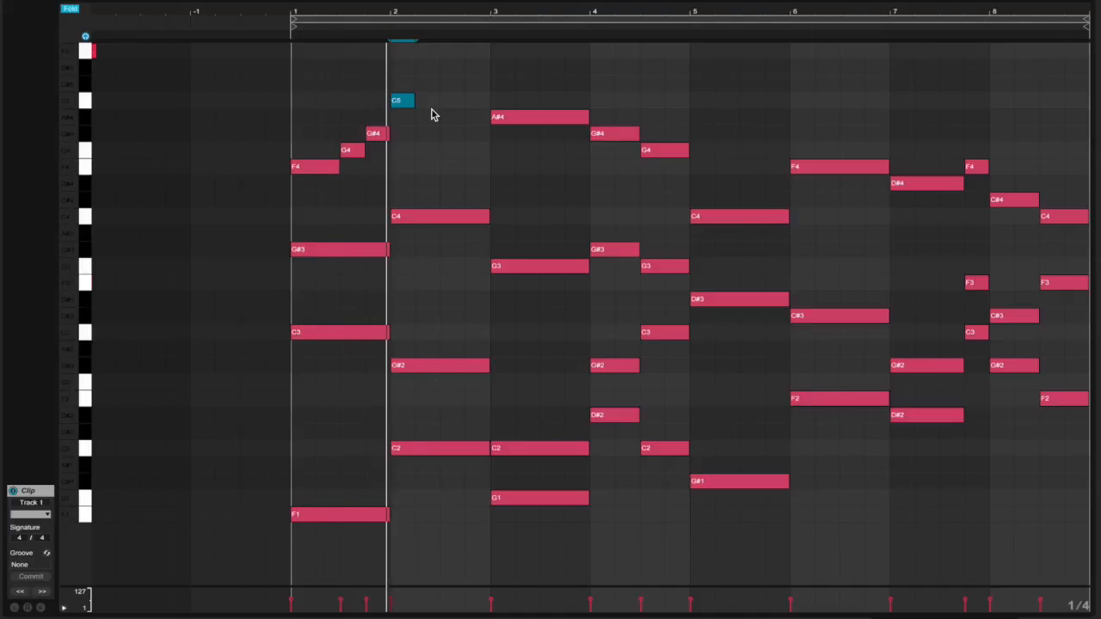
left_click_drag(414, 102, 486, 102)
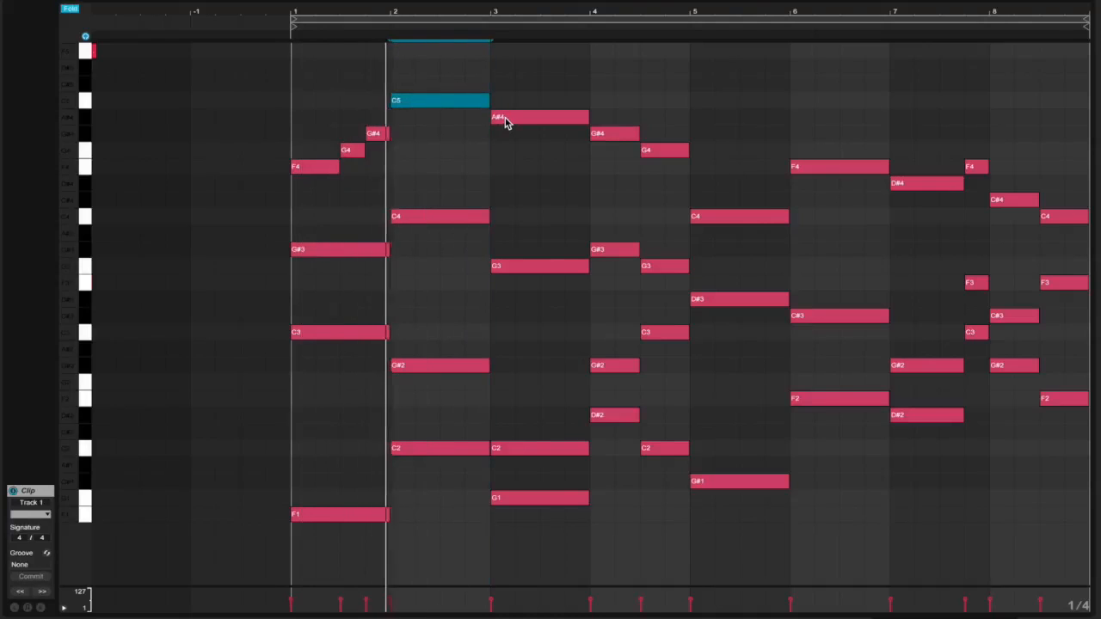
- Turn the bar 3 melody into a half-bar C#5 followed by a half-bar G#4 moved back from bar 4
left_click_drag(506, 121, 509, 85)
left_click_drag(602, 117, 548, 105)
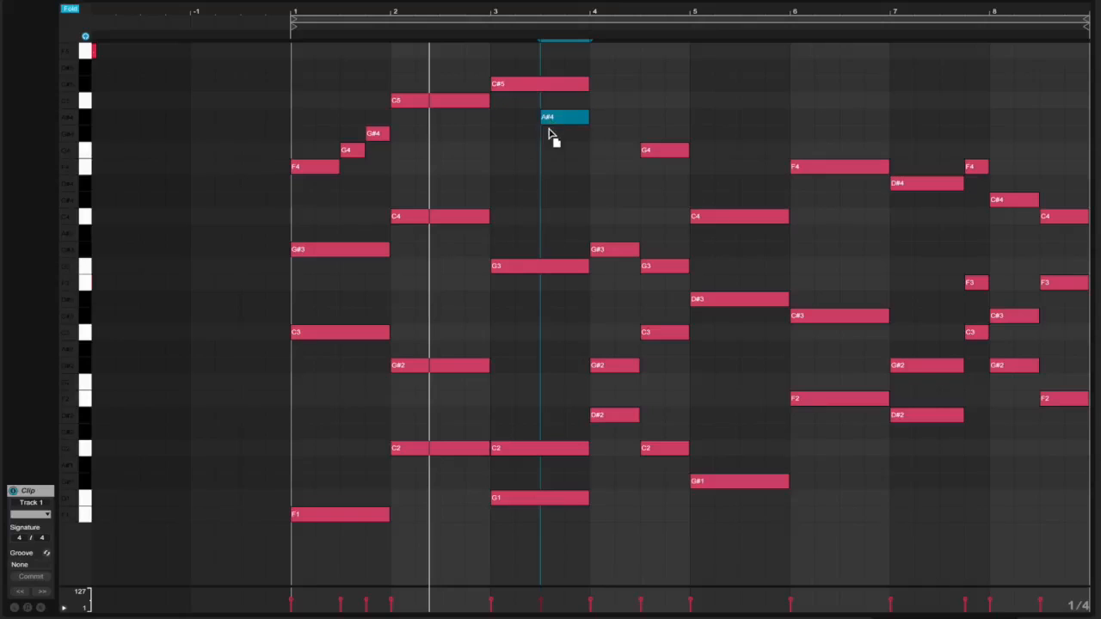
left_click_drag(566, 84, 540, 84)
key("space")
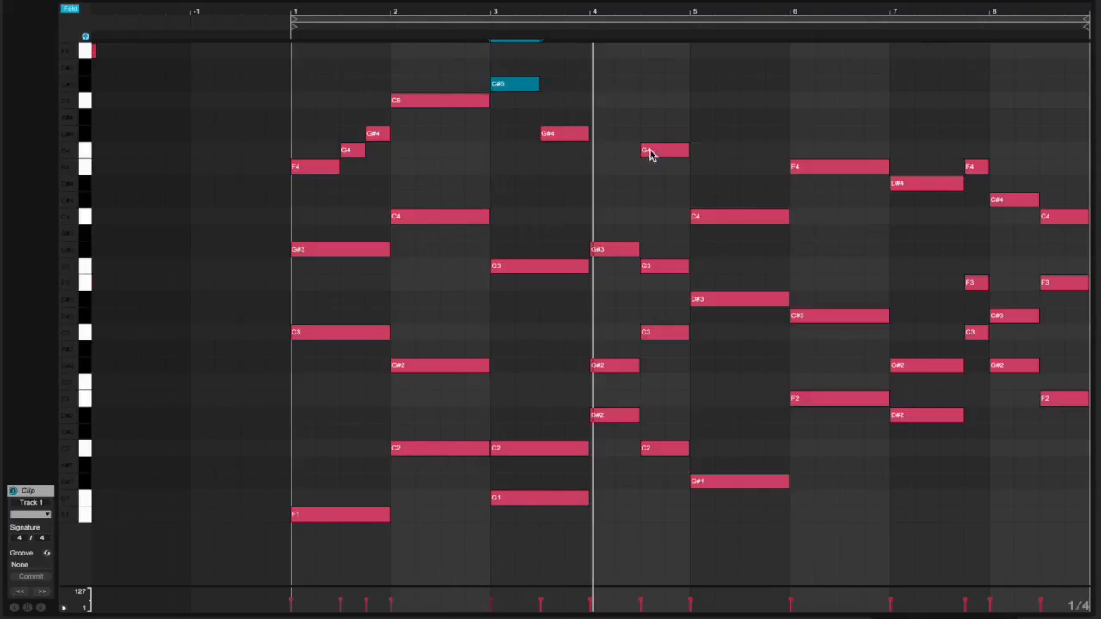
- Fill the bar 4 melody with quarter-note G4, half-bar G#4 from 4.2, and eighth-note G4 and F4 on a 1/8 fixed grid
left_click_drag(671, 158, 625, 155)
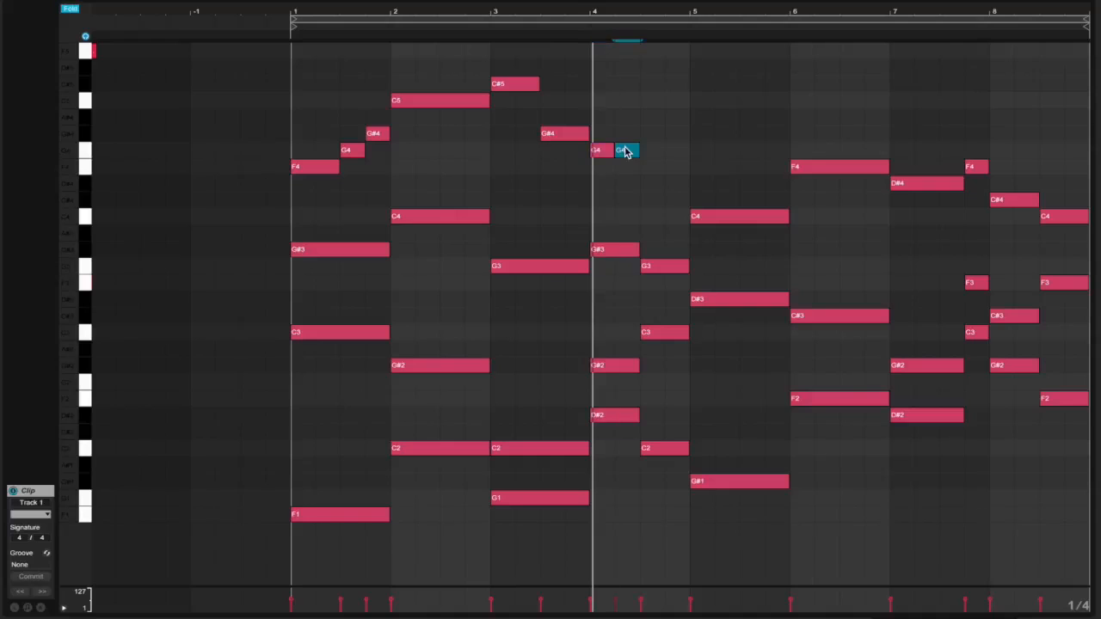
left_click_drag(659, 134, 661, 133)
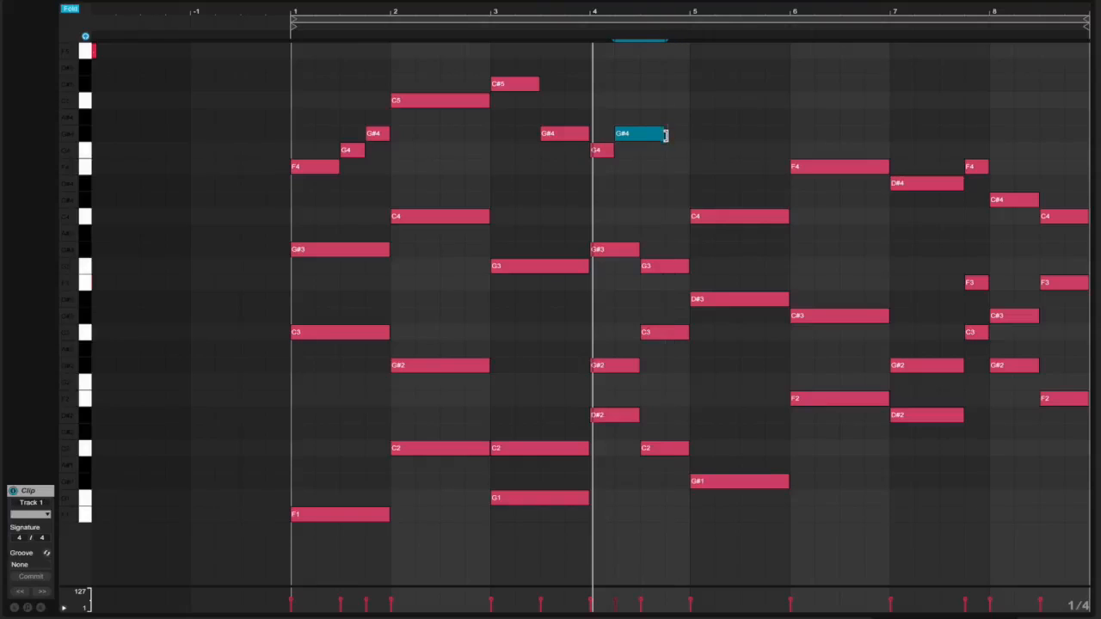
right_click(680, 153)
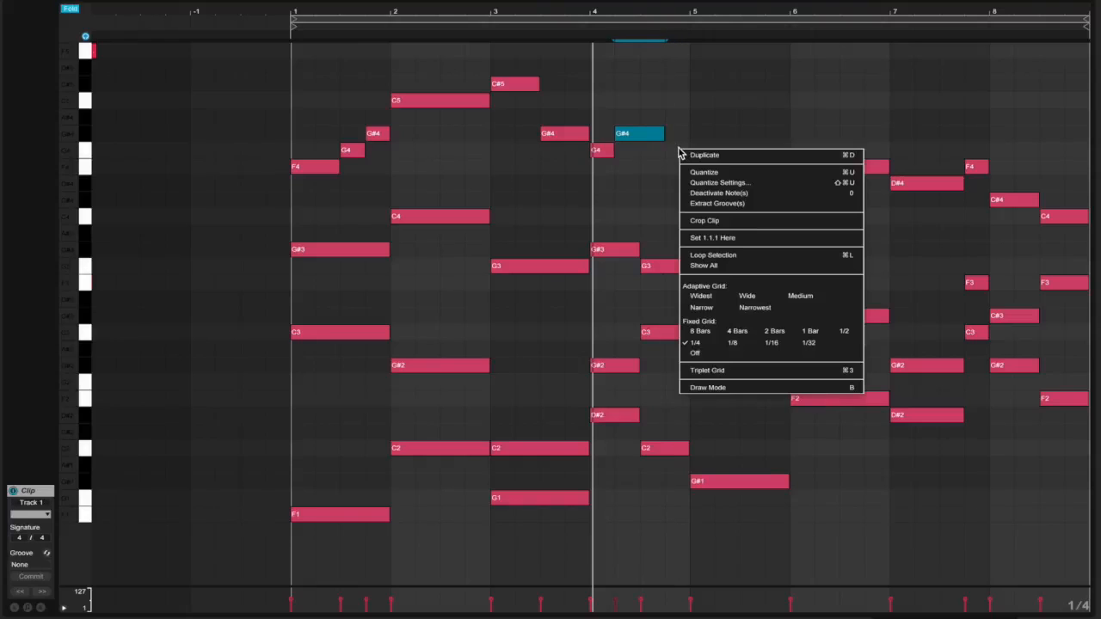
left_click(733, 344)
scroll(675, 58, "up", 3)
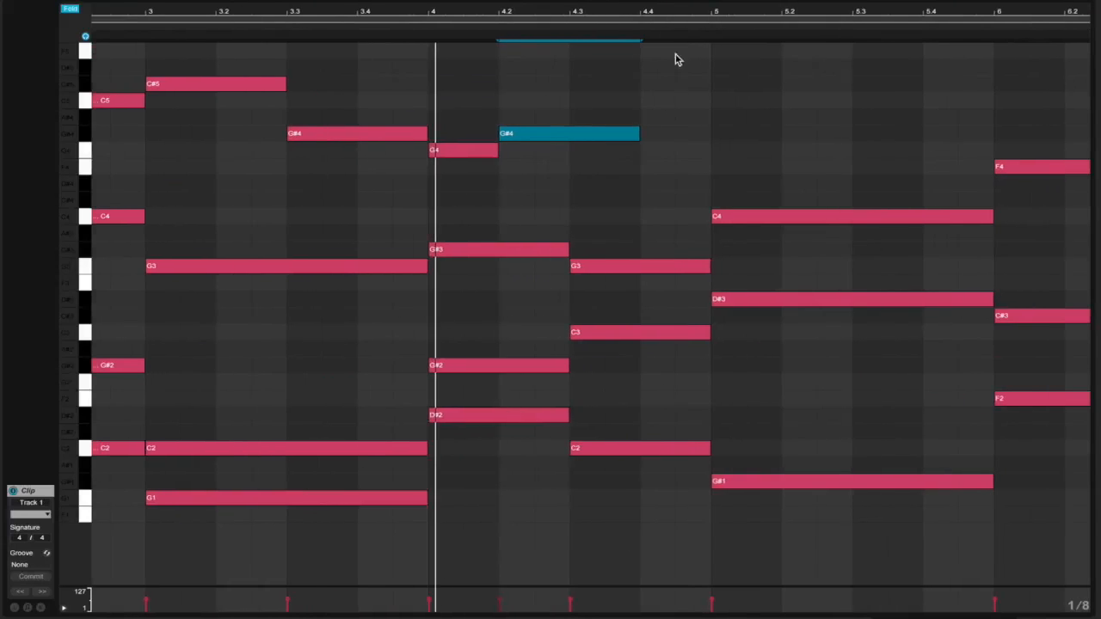
double_click(669, 131)
left_click_drag(666, 141, 675, 151)
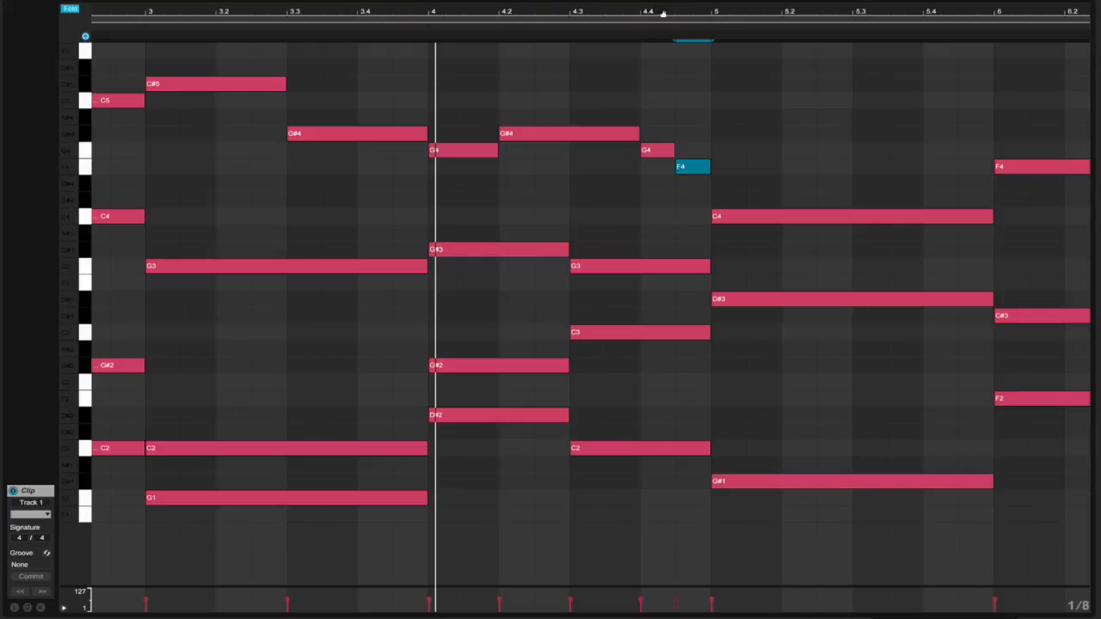
- Duplicate the melody of bars 1–4 and align the copy at the start of bar 5, keeping the original pitches
scroll(662, 15, "down", 3)
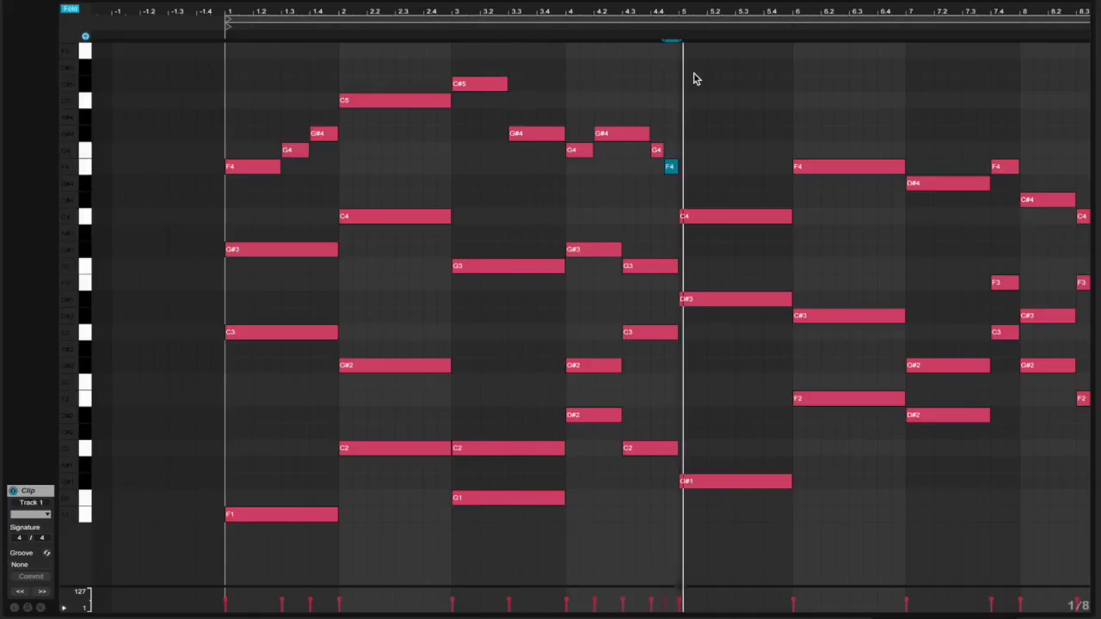
left_click_drag(696, 168, 167, 66)
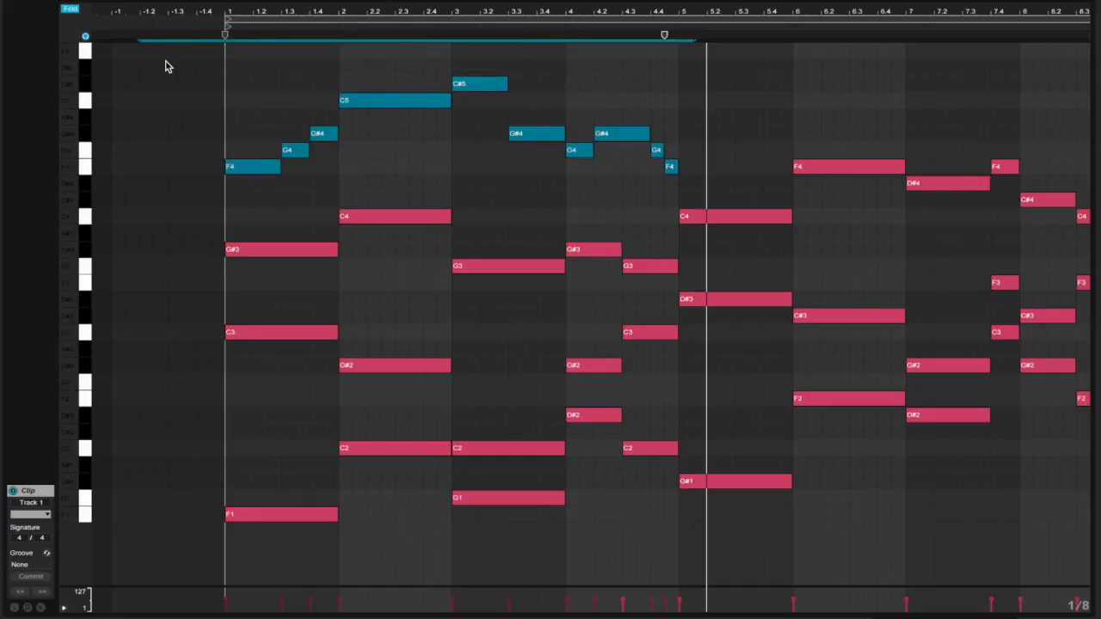
key("super+d")
key("Up")
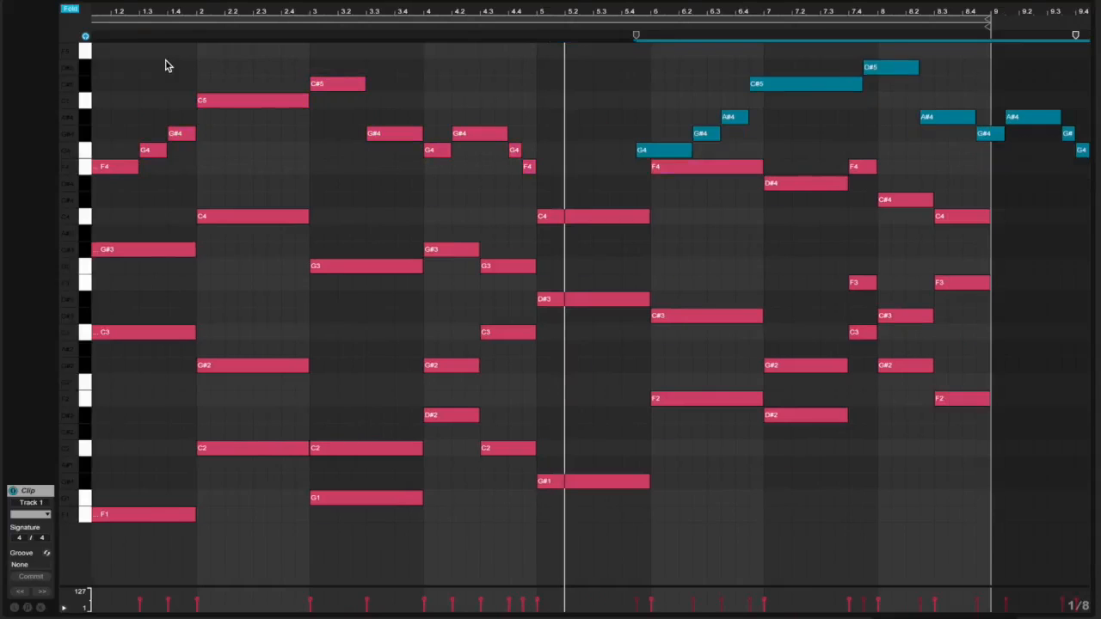
key("Left")
key("Left")
key("Left")
key("Left")
key("Down")
key("Left")
key("Left")
key("Left")
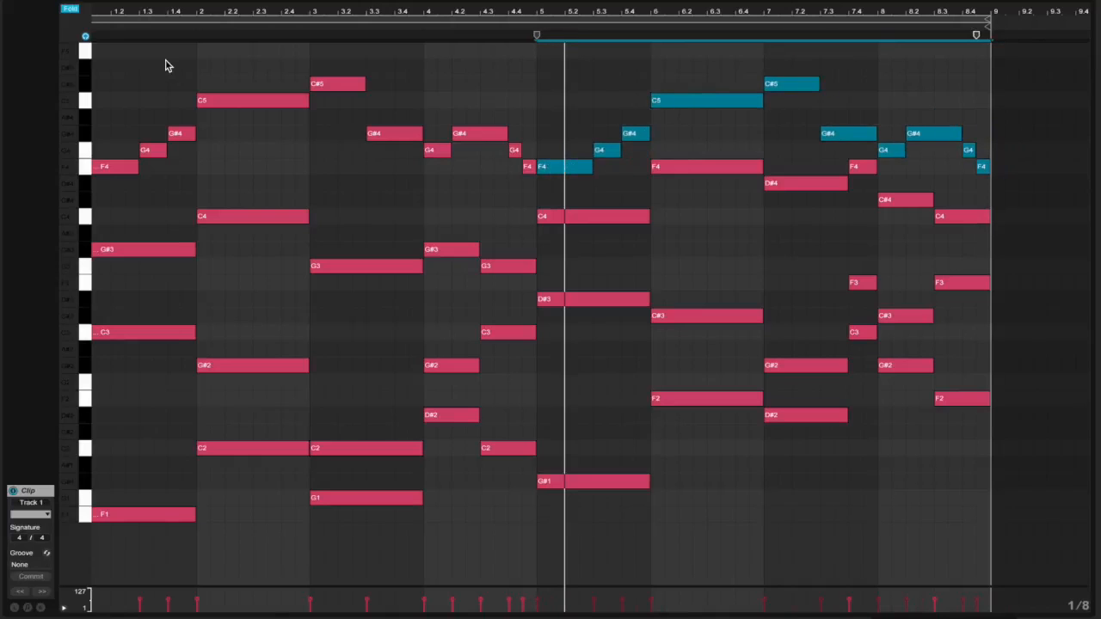
- Play the clip back and raise the one-bar melody note in bar 6 to C#5
key("space")
scroll(184, 140, "left", 5)
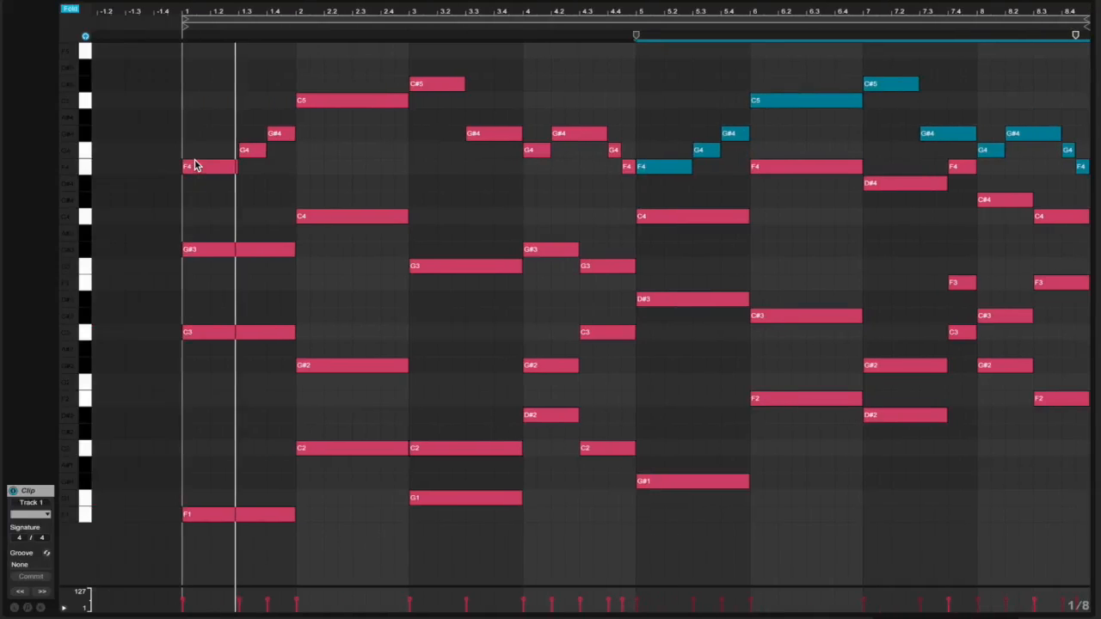
scroll(194, 165, "right", 2)
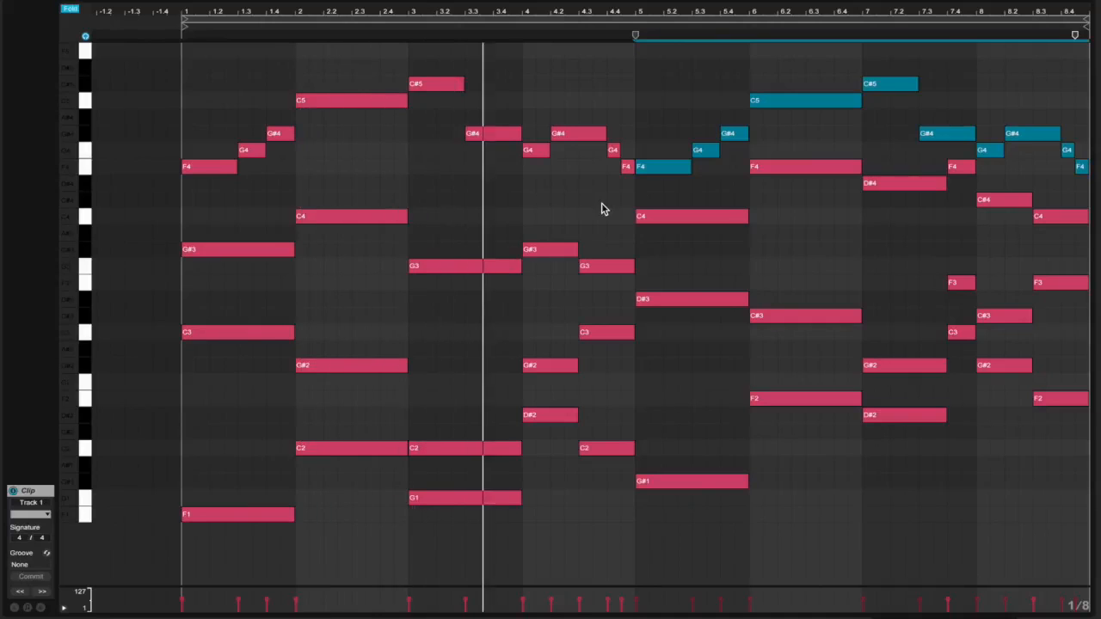
left_click(814, 101)
key("Up")
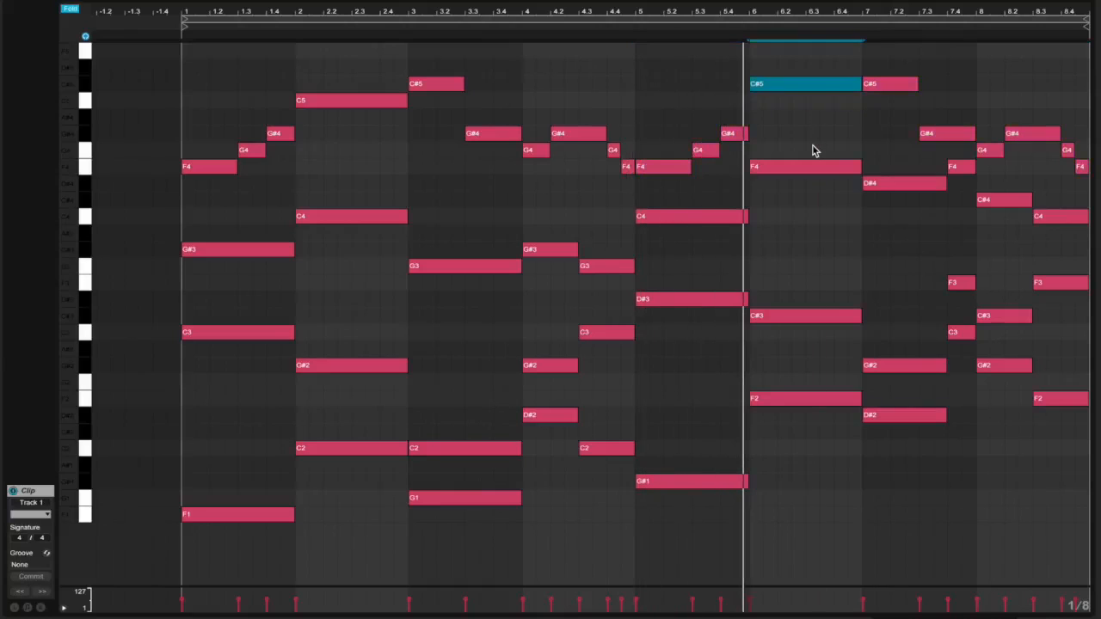
- Change the bar 7 melody to a quarter-note C5 followed by F5 from 7.2 to the bar's end, and play it back
left_click(886, 84)
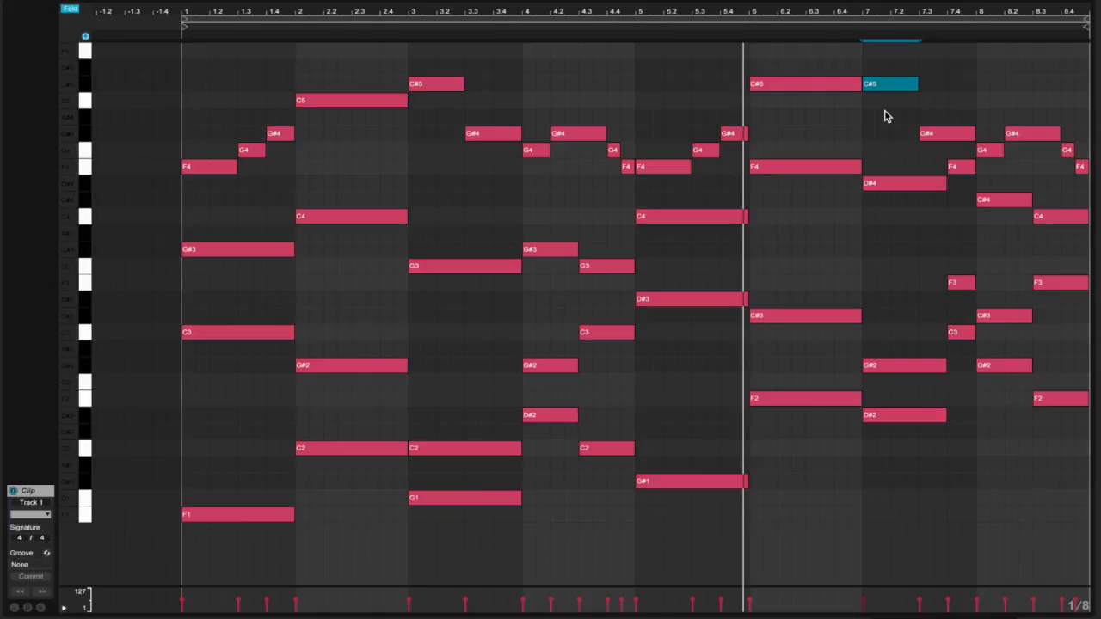
key("Down")
left_click_drag(918, 101, 895, 130)
left_click(922, 133)
key("Up")
key("Up")
key("Up")
key("Up")
key("Up")
key("space")
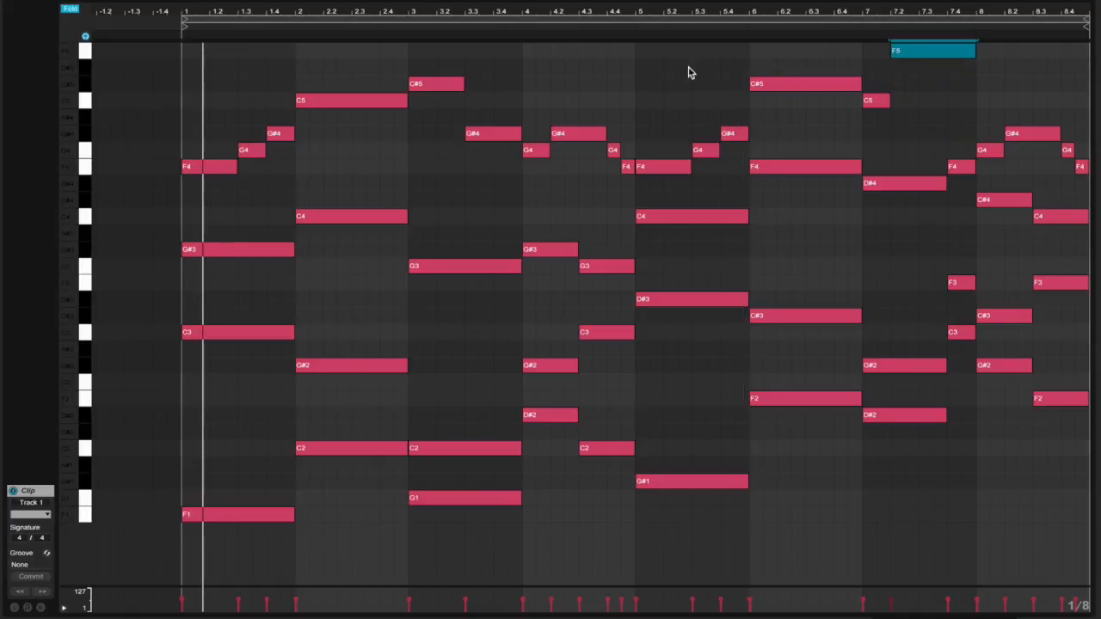
left_click(624, 31)
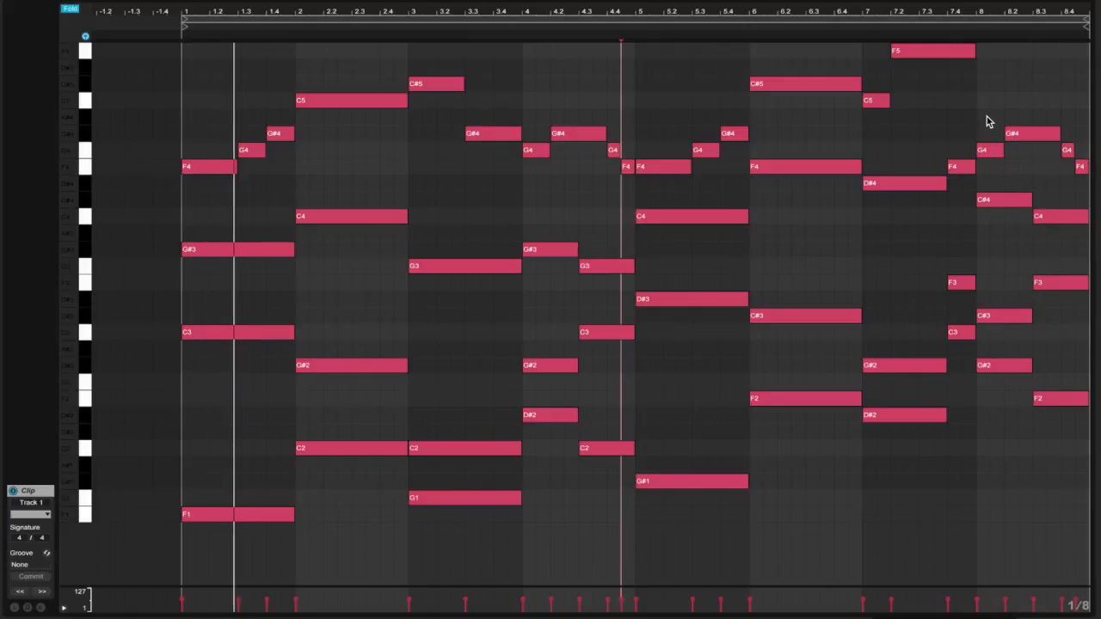
- Transpose the four melody notes in bar 8 up to C#5, D#5, C#5 and C5, and play the ending back
left_click_drag(986, 116, 1082, 166)
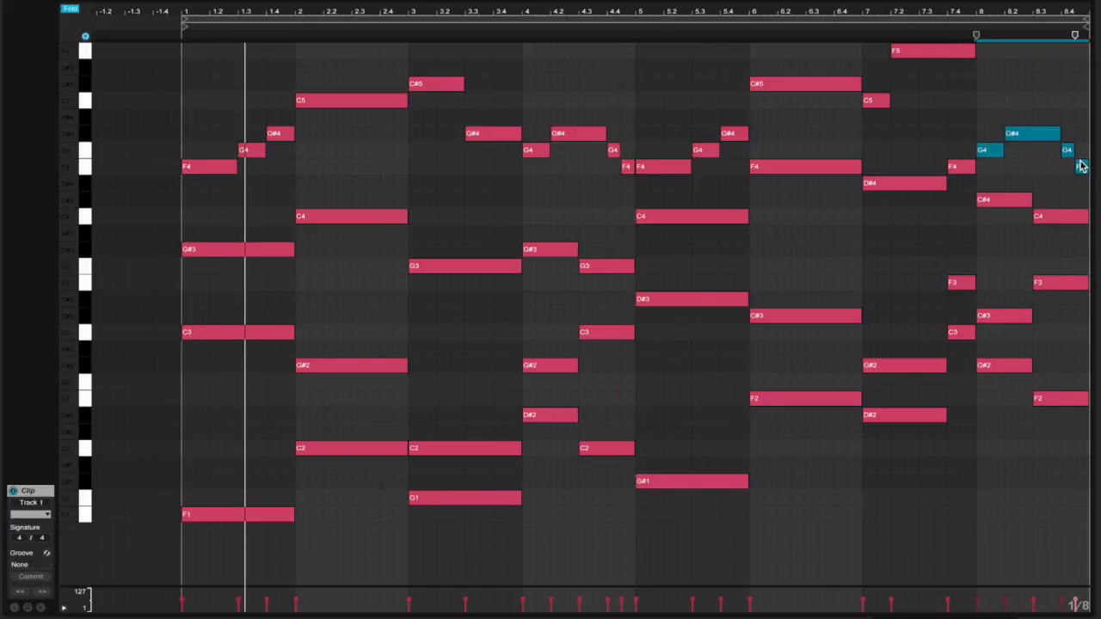
key("Up")
key("Up")
key("Up")
key("Up")
key("Up")
key("Up")
key("Up")
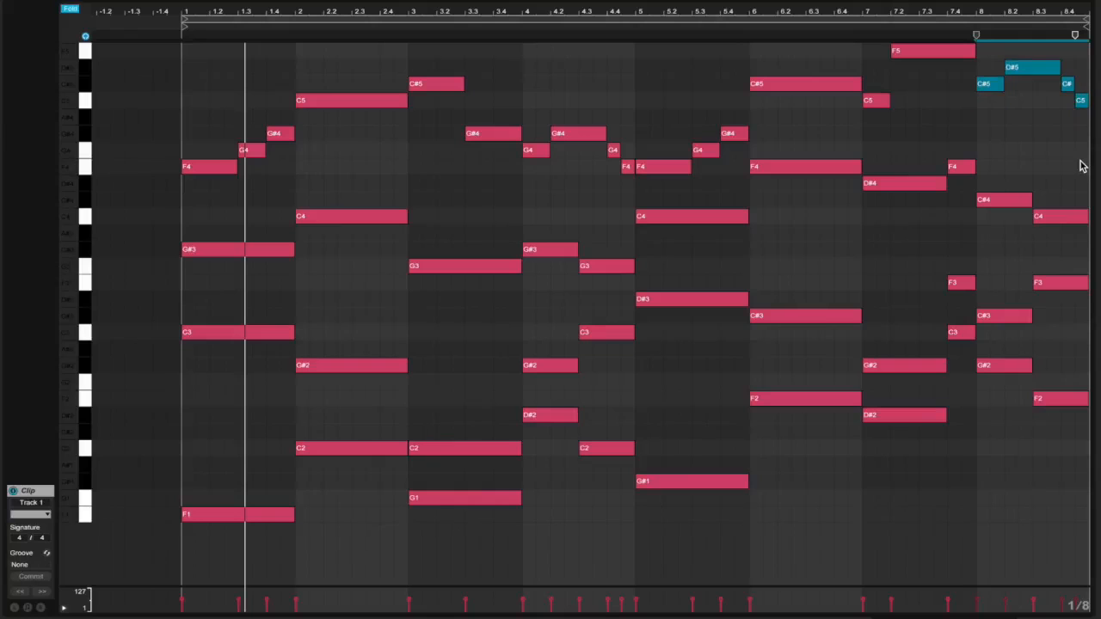
left_click(875, 26)
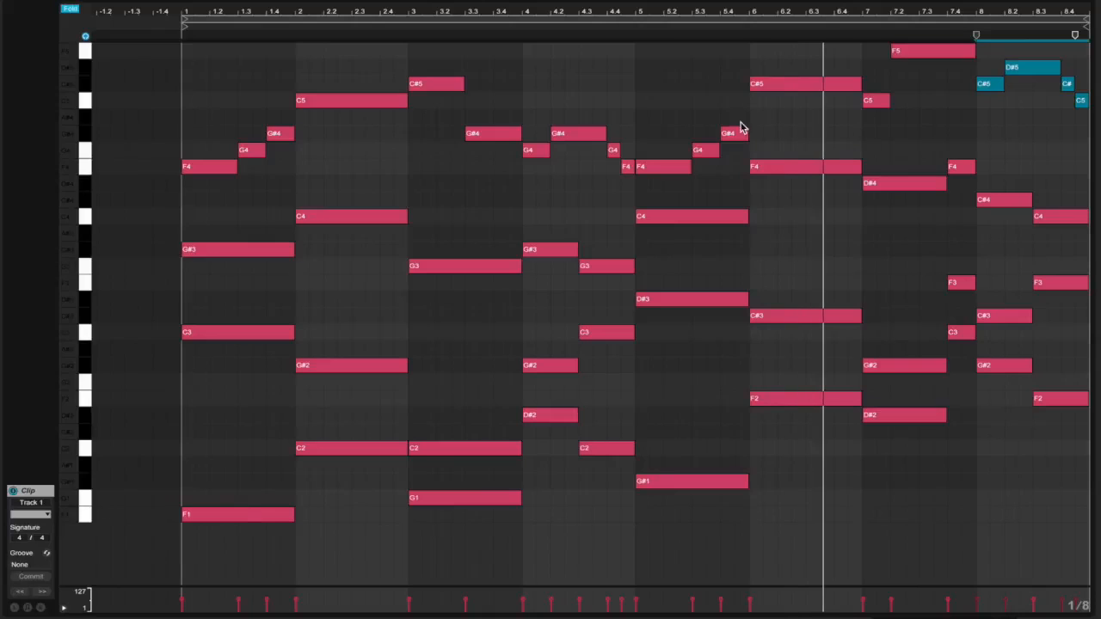
- Try the bar 6 melody note at A#4, play it back, and return the note to C#5
left_click_drag(776, 89, 769, 116)
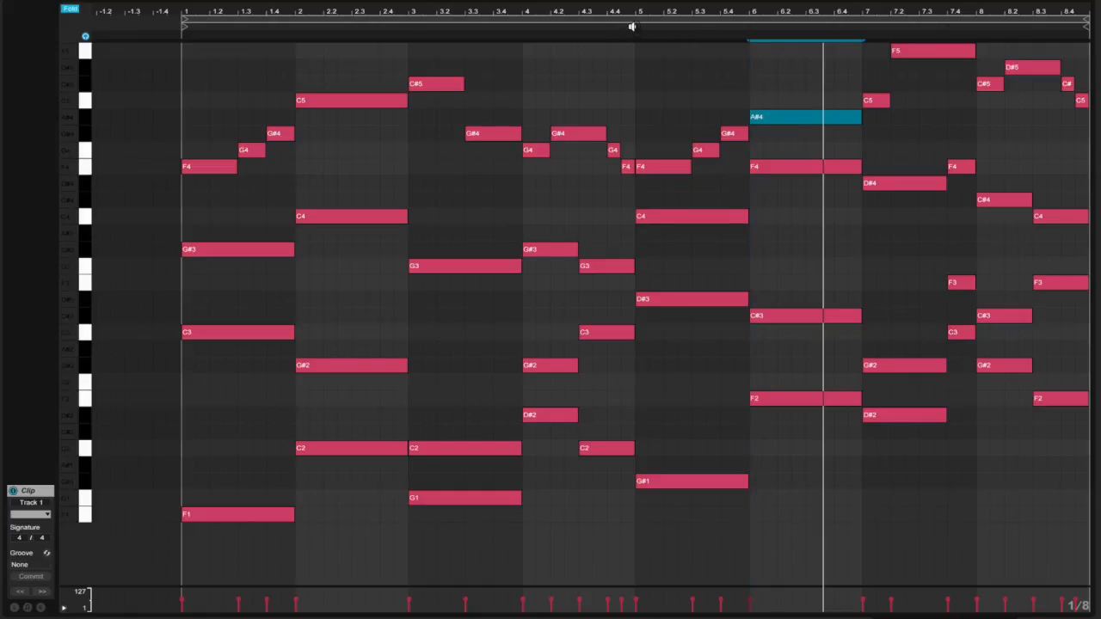
left_click(700, 24)
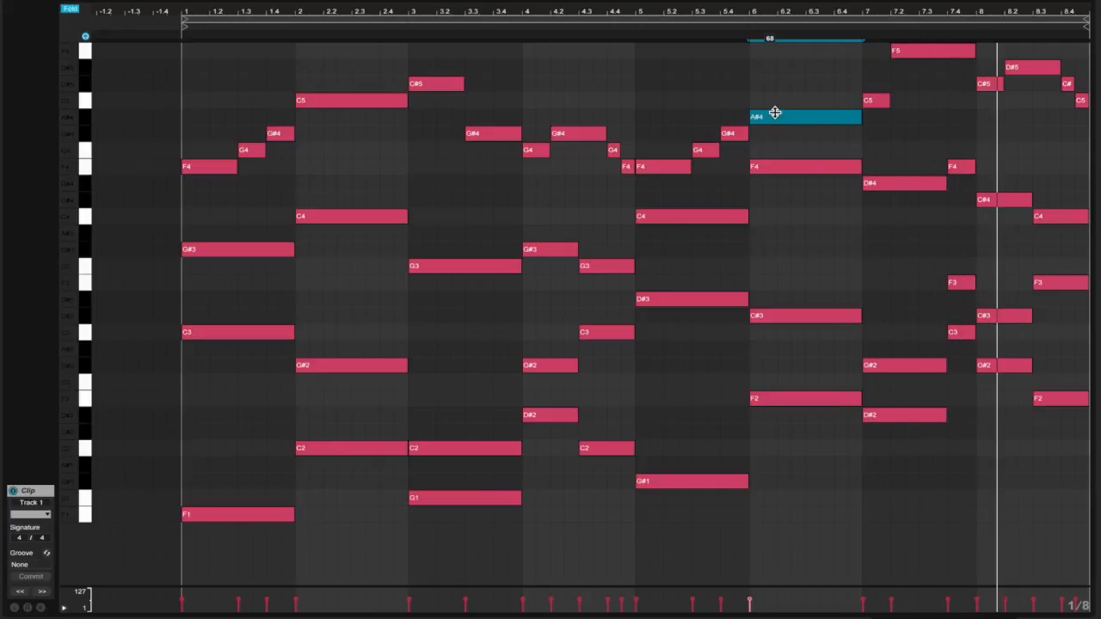
key("Up")
key("Up")
key("Up")
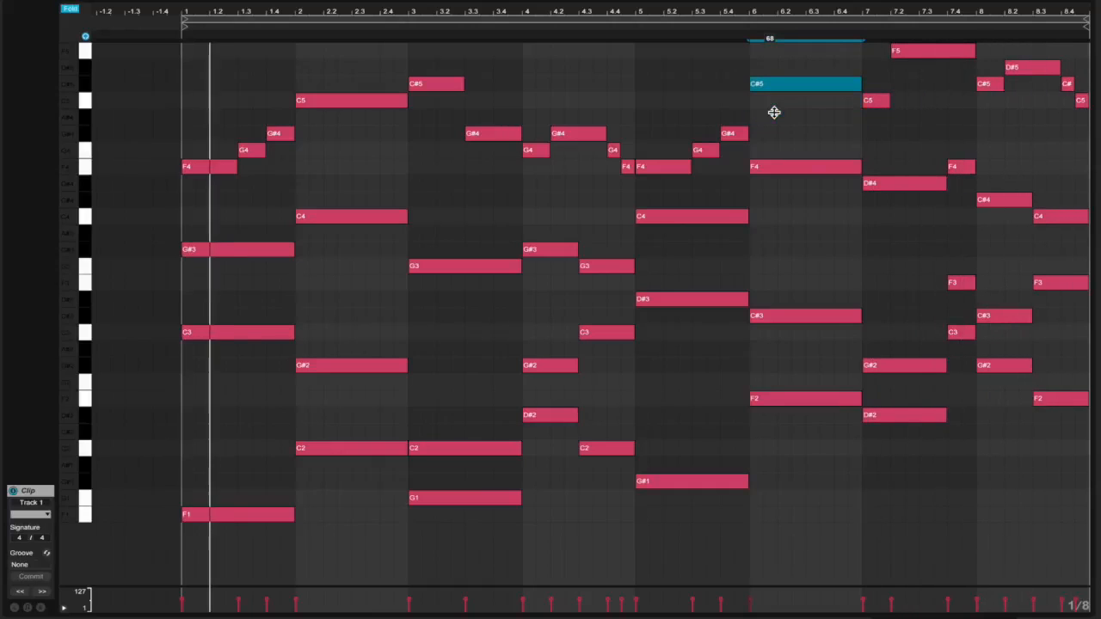
left_click(784, 122)
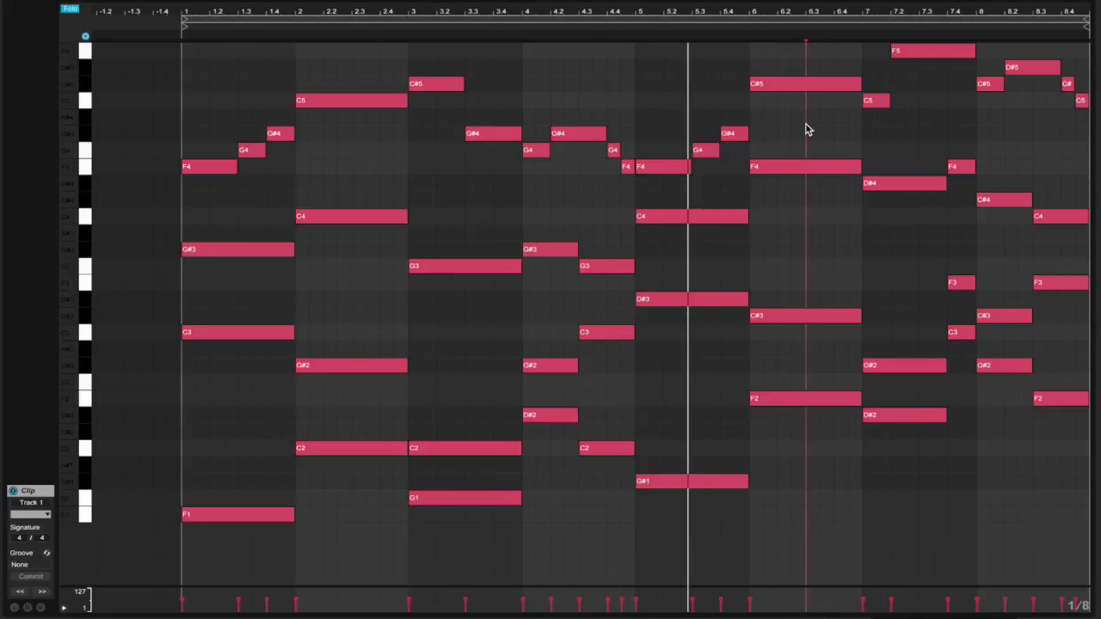
- Select all notes in the clip and lower their velocities to the 44–53 range
key("ctrl+a")
left_click(525, 600)
left_click(524, 600)
left_click(565, 548)
key("ctrl+a")
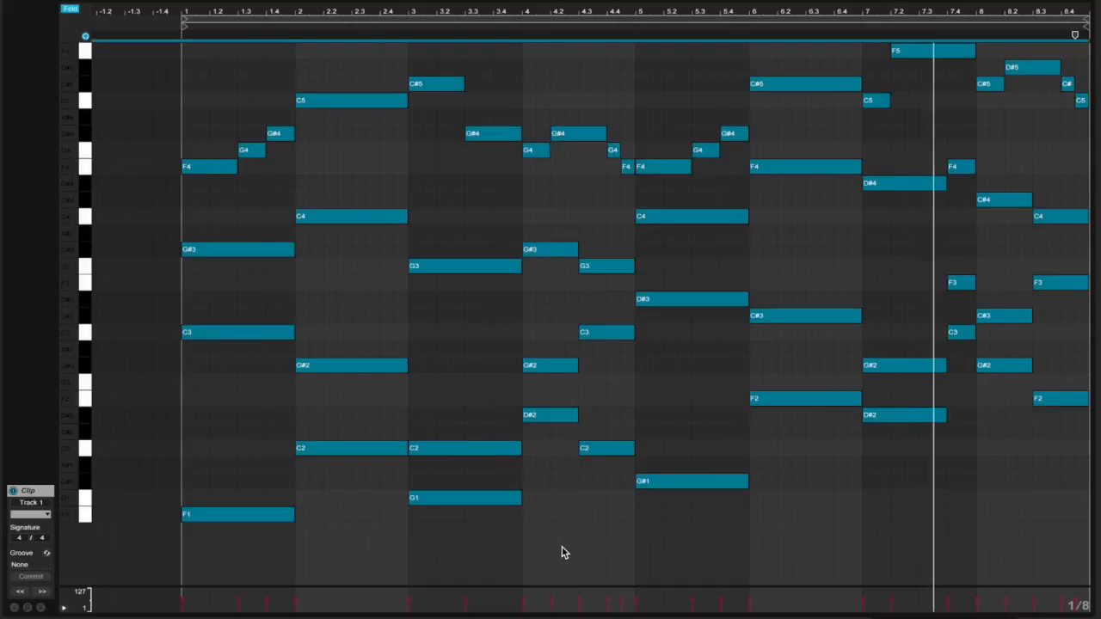
left_click_drag(523, 599, 523, 605)
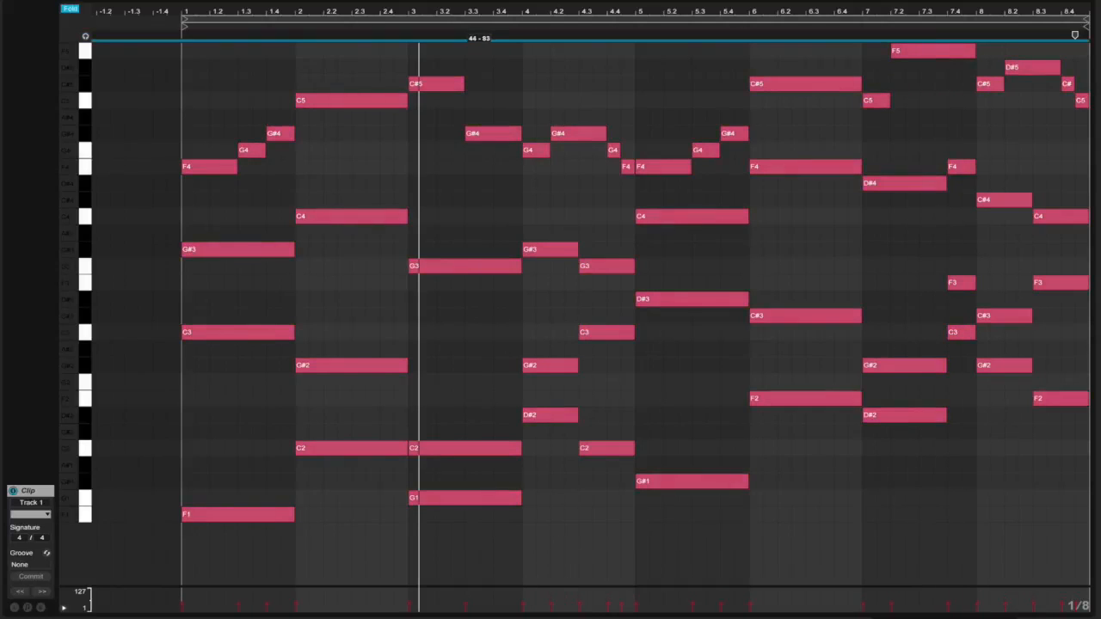
- Play back the whole clip to hear the chords and melody with the softened velocities
key("ctrl+a")
key("space")
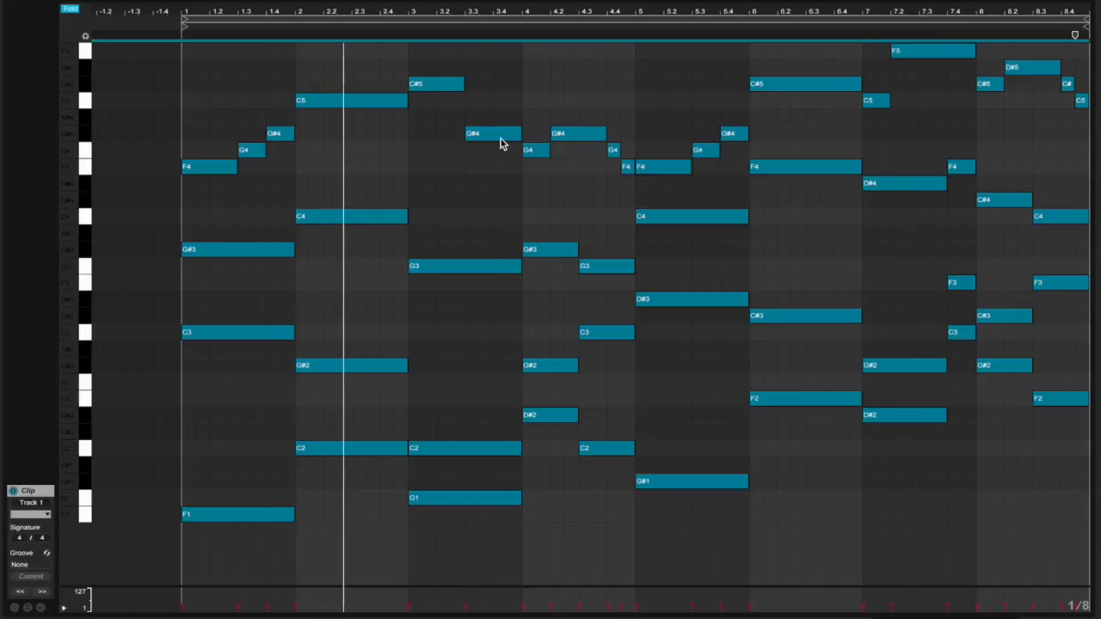
left_click(255, 78)
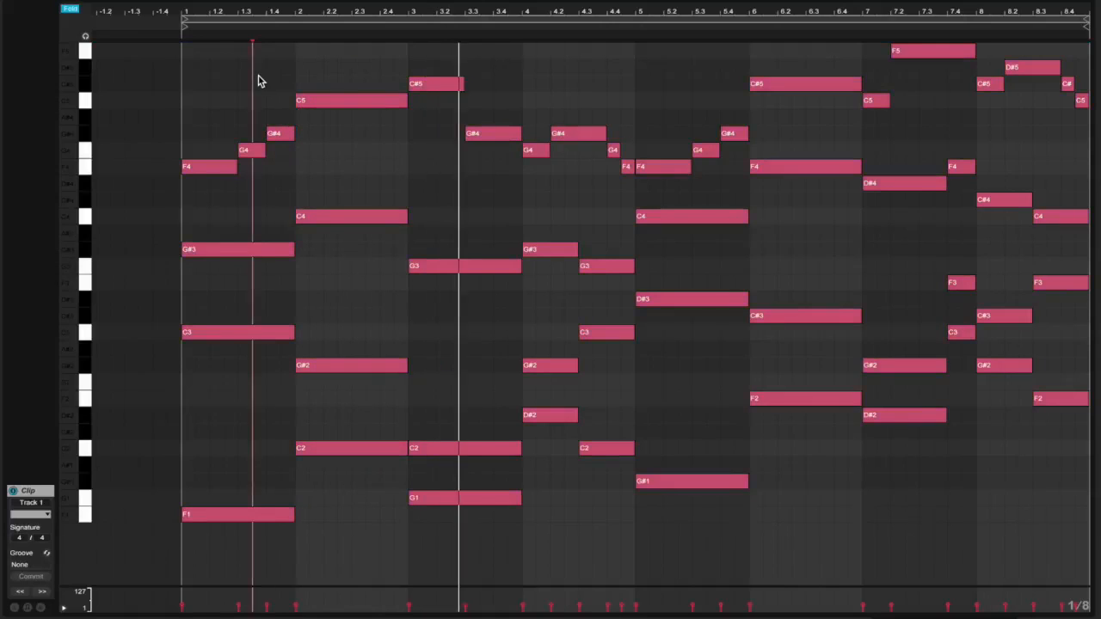
- Return to the session overview and duplicate the Kontakt 5 track together with its clip
left_click(86, 36)
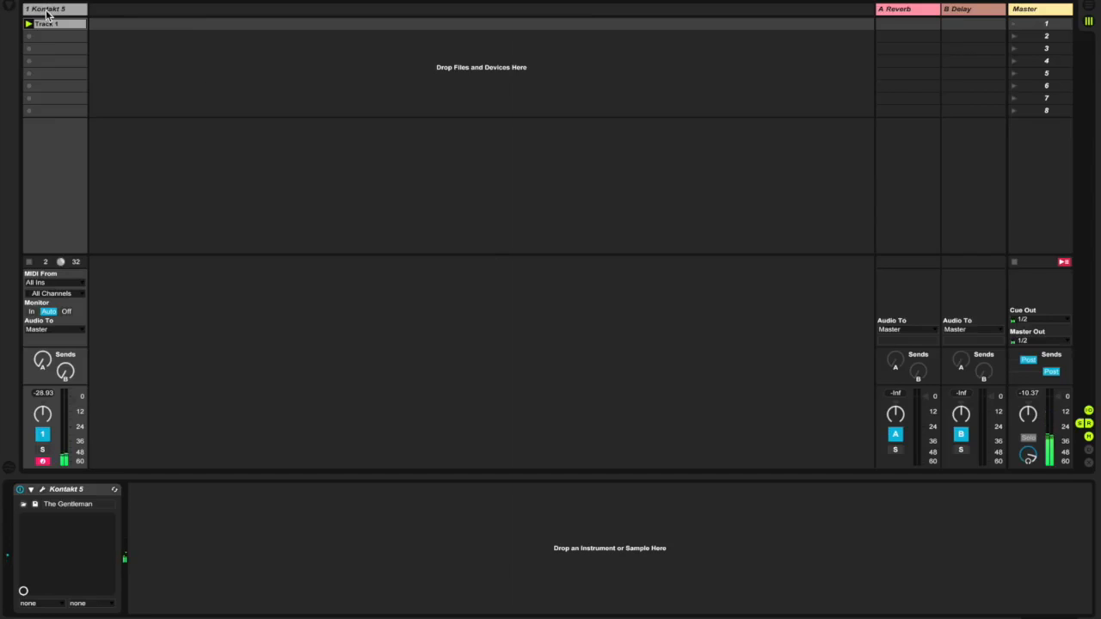
left_click(46, 12)
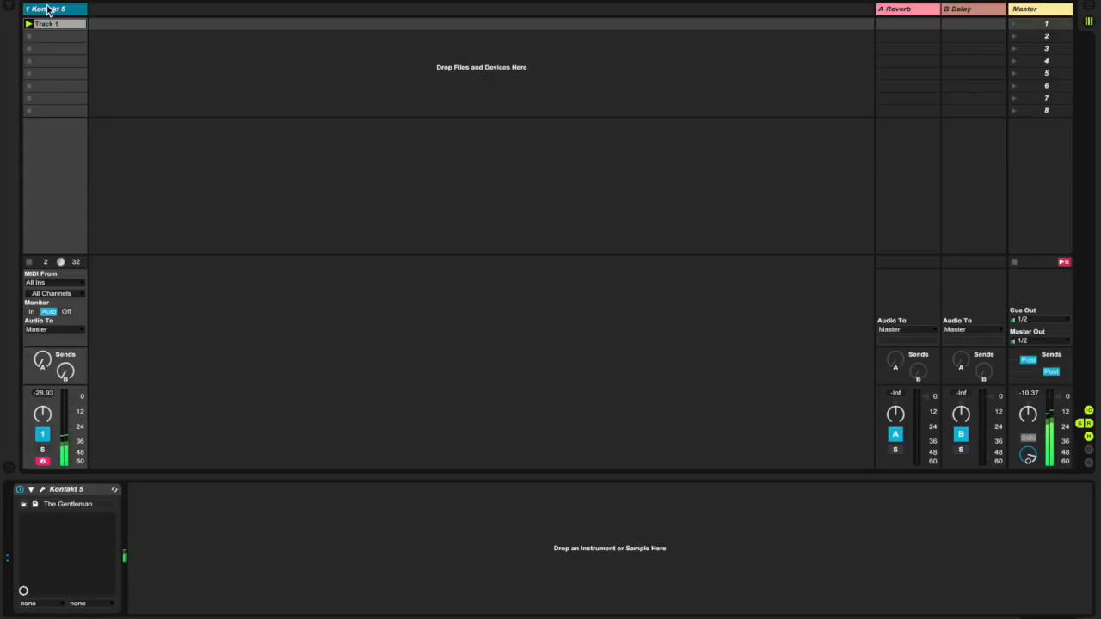
key("super+d")
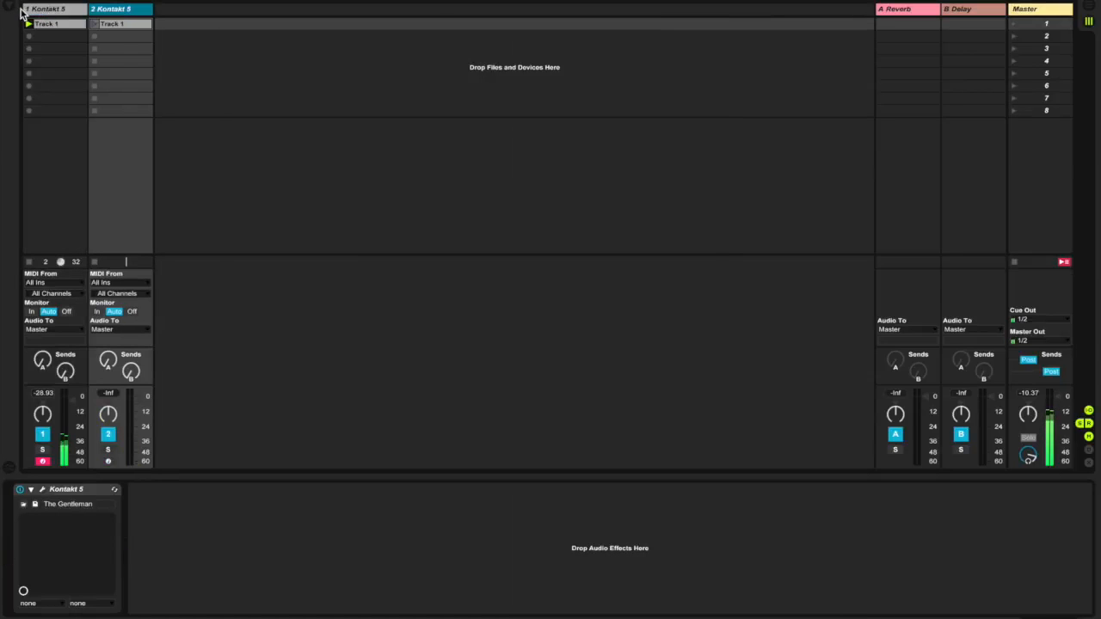
- Add the Arpeggiator MIDI effect before Kontakt 5 on the duplicated track and launch that track's clip
left_click(12, 12)
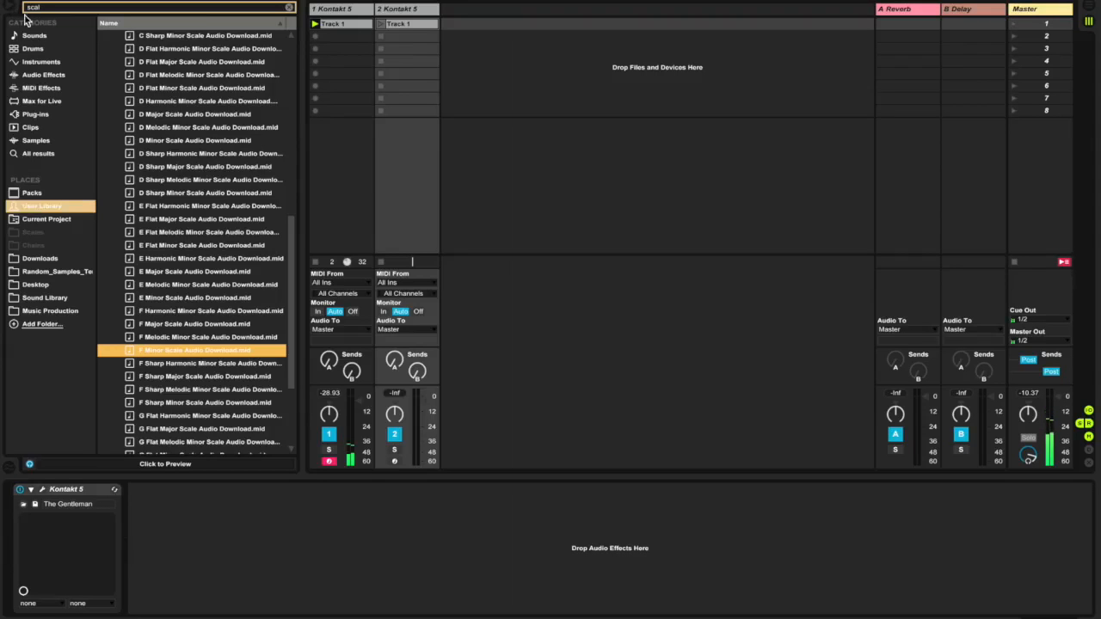
left_click(43, 75)
left_click(43, 88)
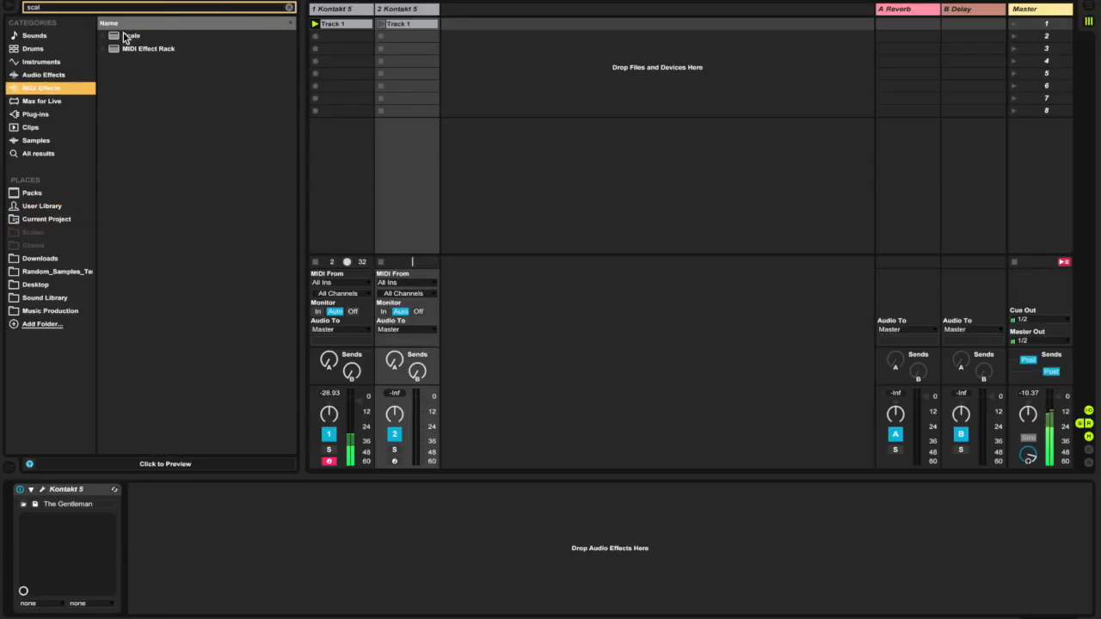
left_click(289, 8)
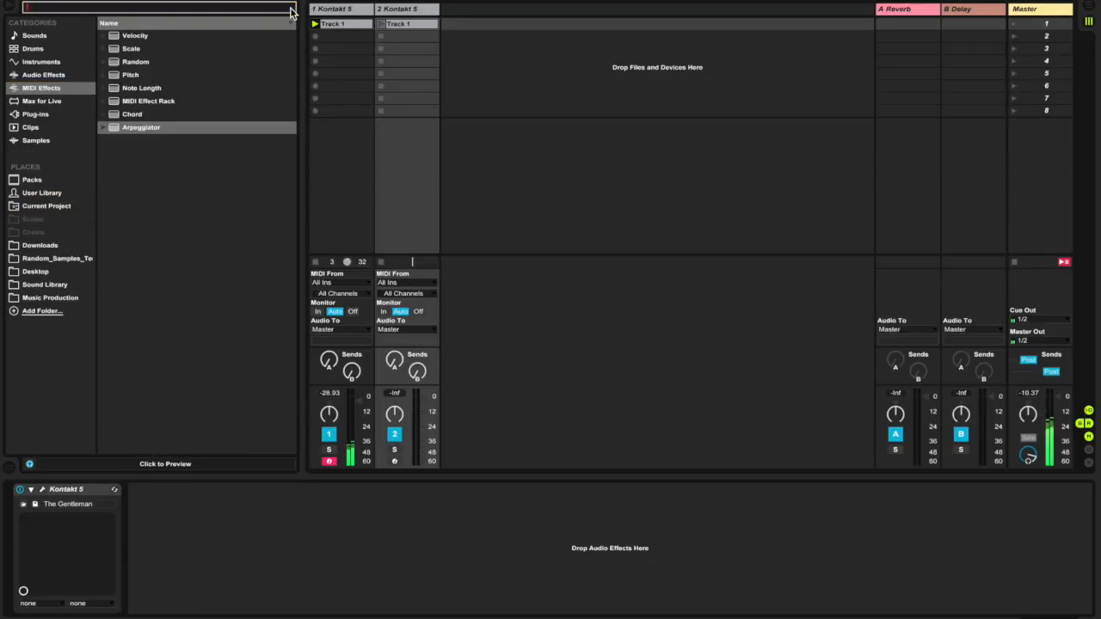
right_click(133, 132)
left_click_drag(164, 121, 396, 32)
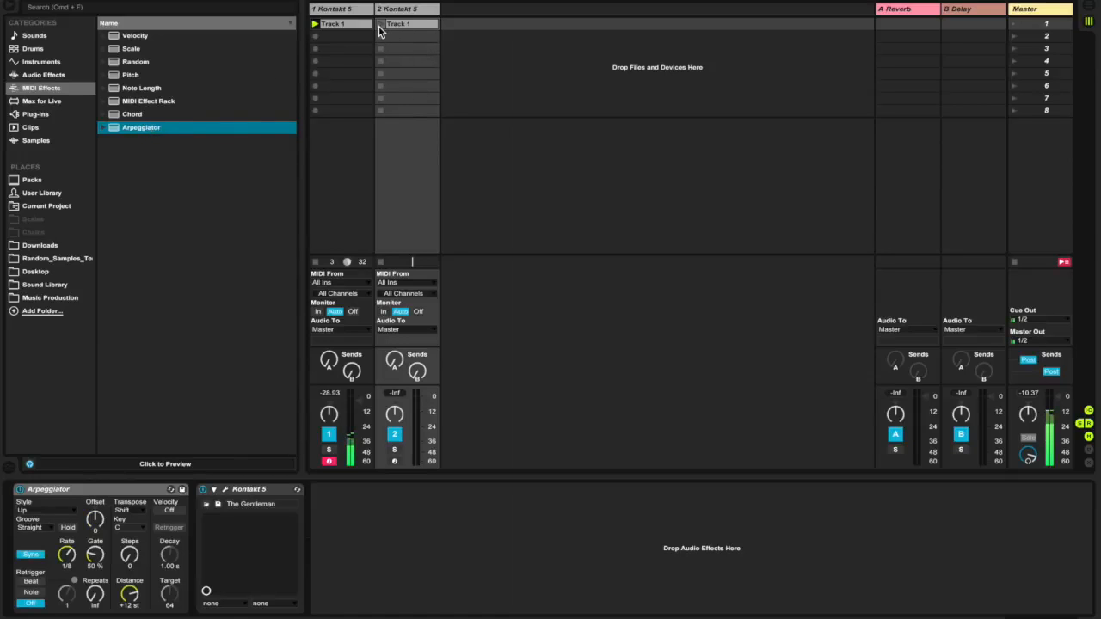
left_click(380, 24)
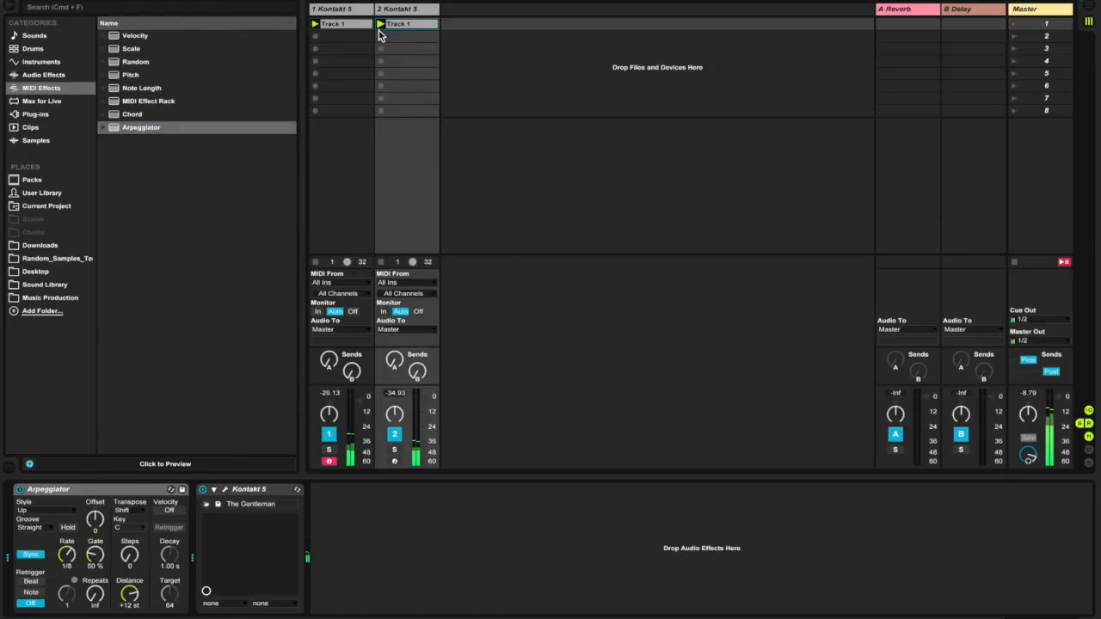